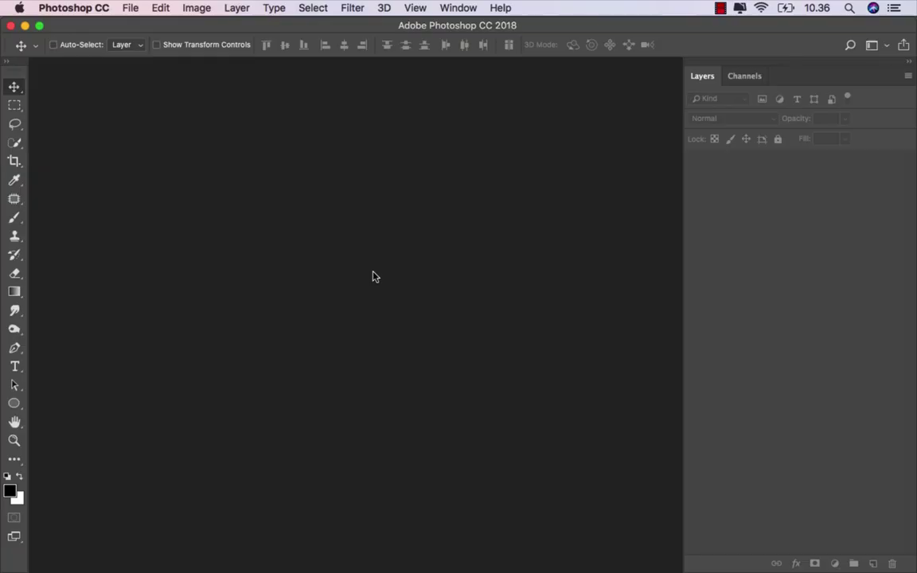
Step: Create a blank Untitled-1 document sized 4000 × 2666 px at 300 ppi resolution
left_click(130, 8)
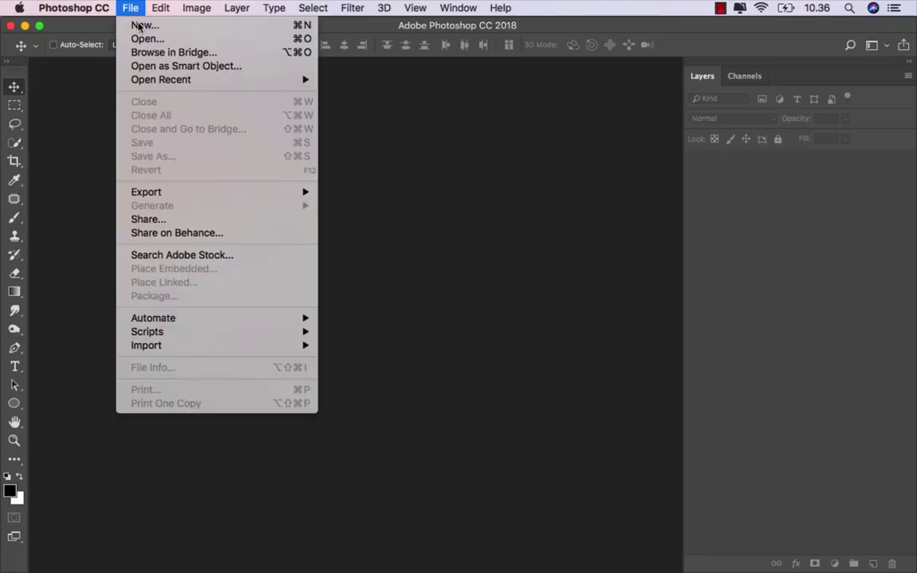
left_click(139, 25)
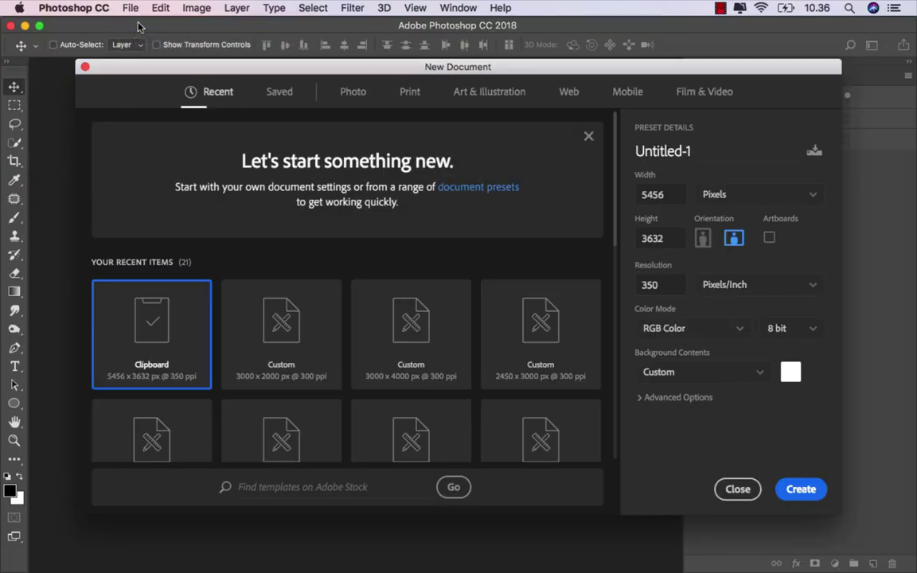
left_click_drag(670, 198, 634, 196)
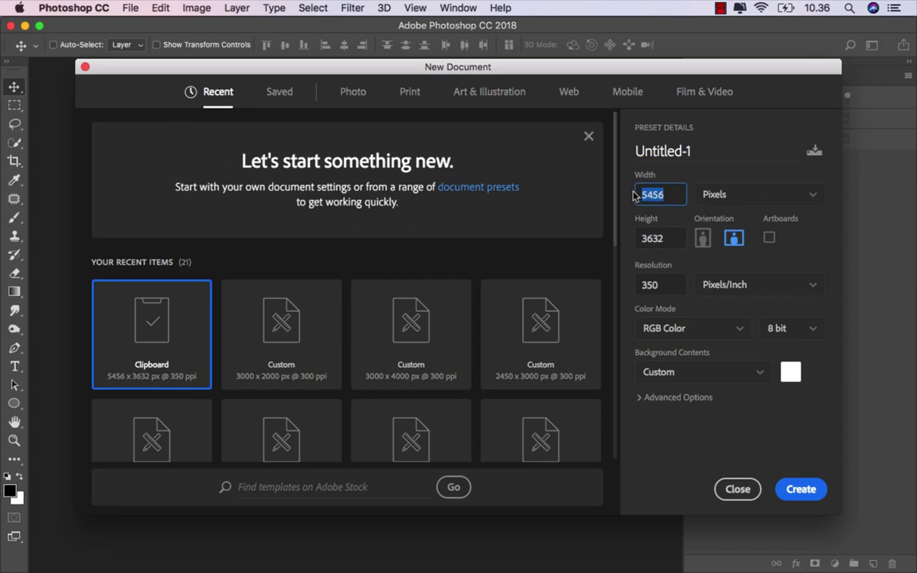
type("4000")
left_click_drag(667, 240, 632, 242)
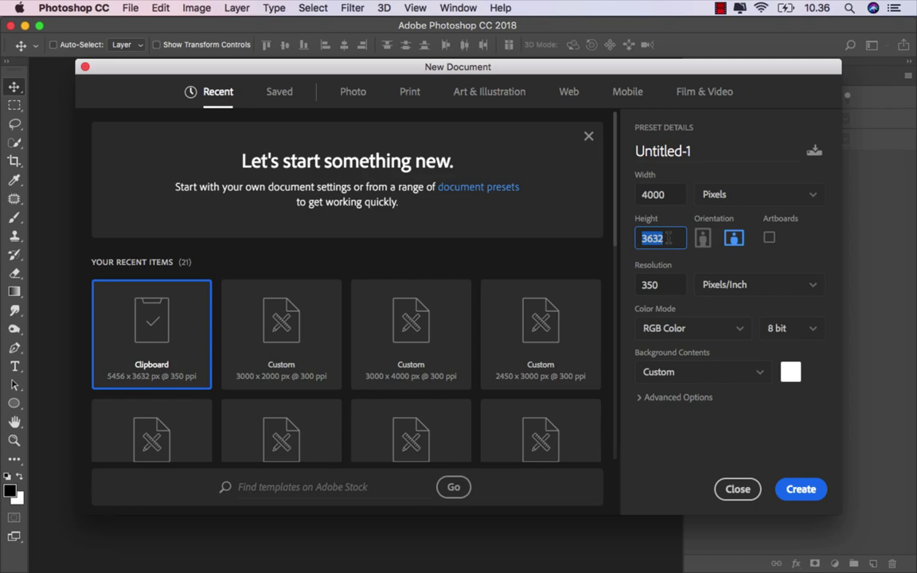
type("2666")
left_click_drag(668, 284, 643, 286)
type("300")
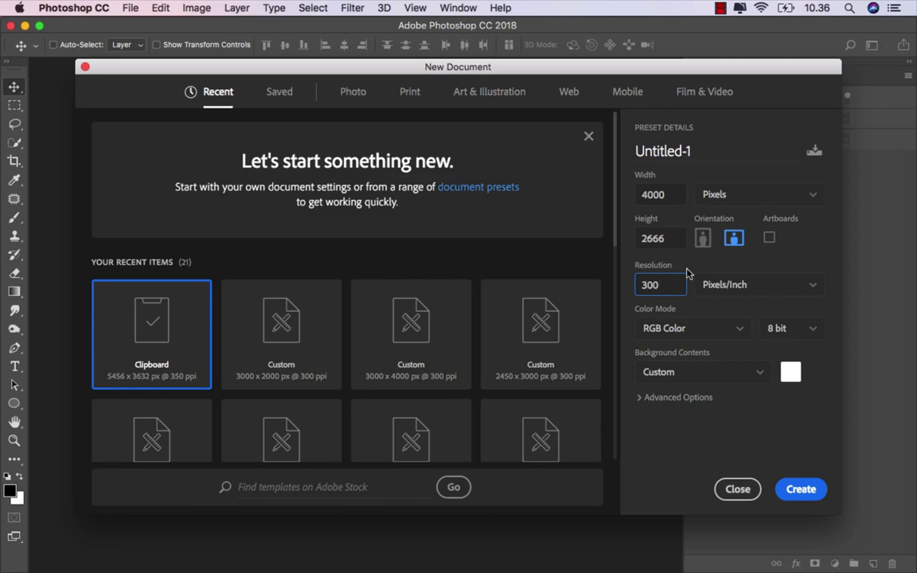
left_click(792, 488)
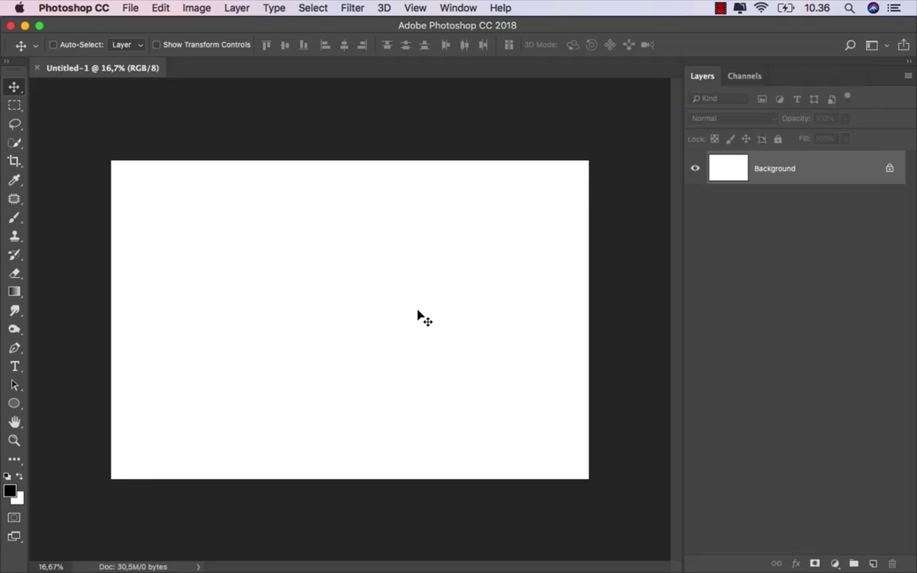
Step: Add a pale green #d5eab4 Solid Color fill layer above the white Background
scroll(406, 305, "up", 2)
scroll(406, 305, "up", 2)
scroll(405, 304, "up", 2)
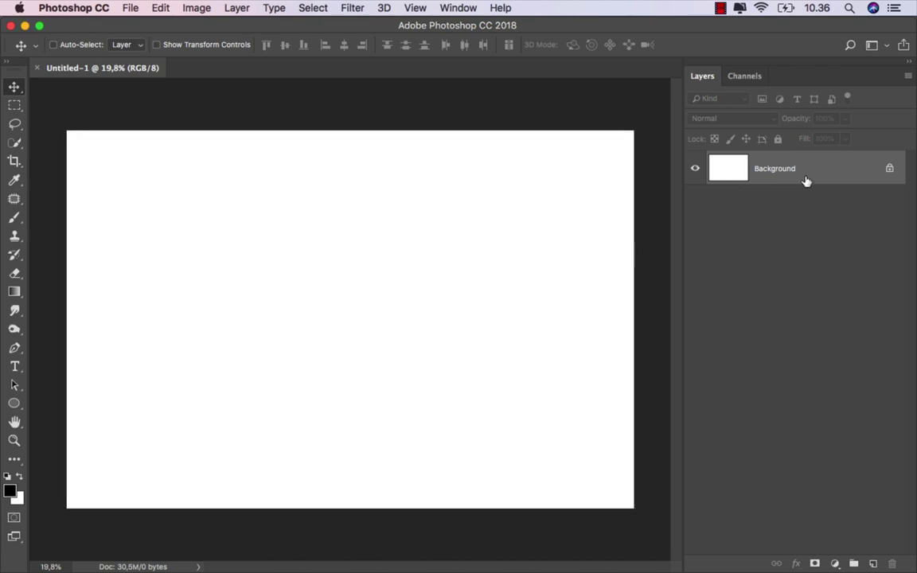
left_click(834, 563)
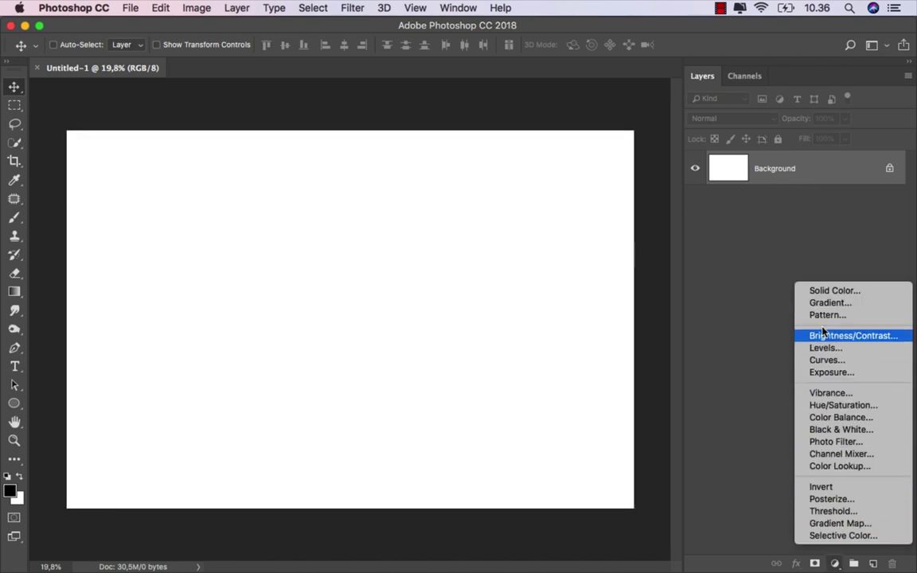
left_click(824, 292)
left_click(561, 326)
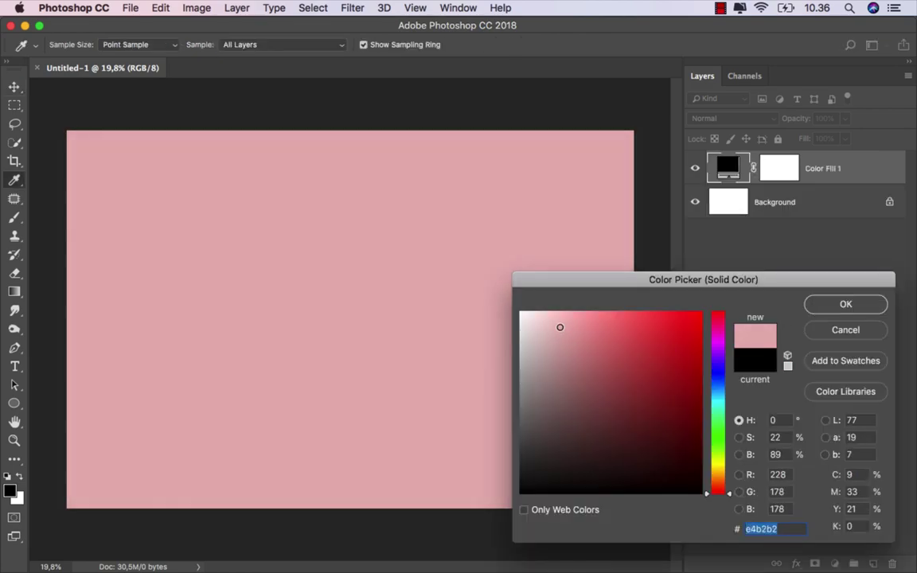
left_click_drag(561, 325, 562, 325)
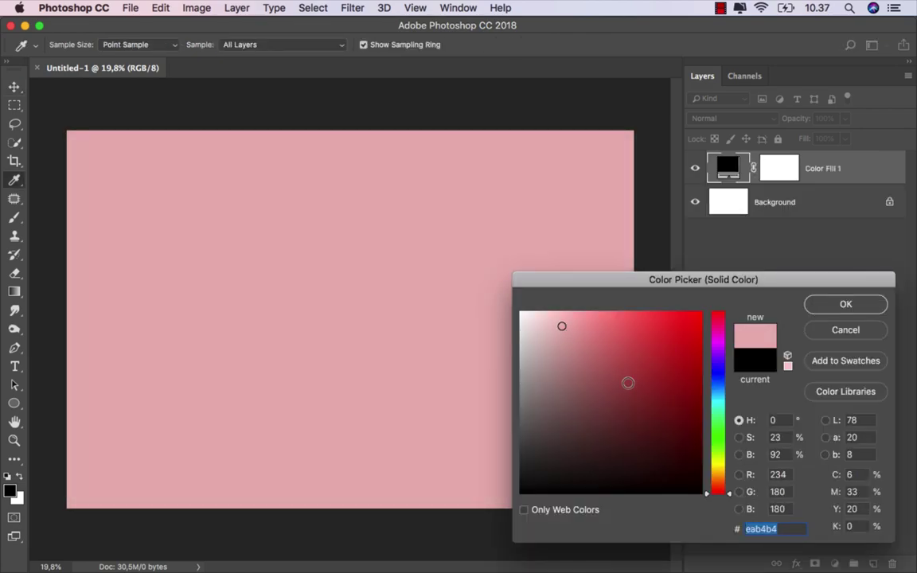
left_click_drag(718, 459, 718, 452)
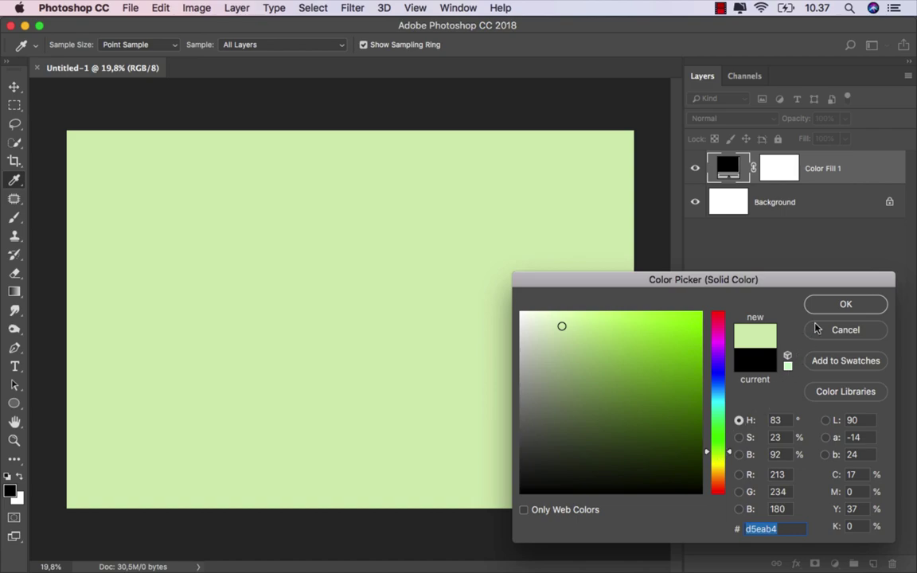
left_click(824, 302)
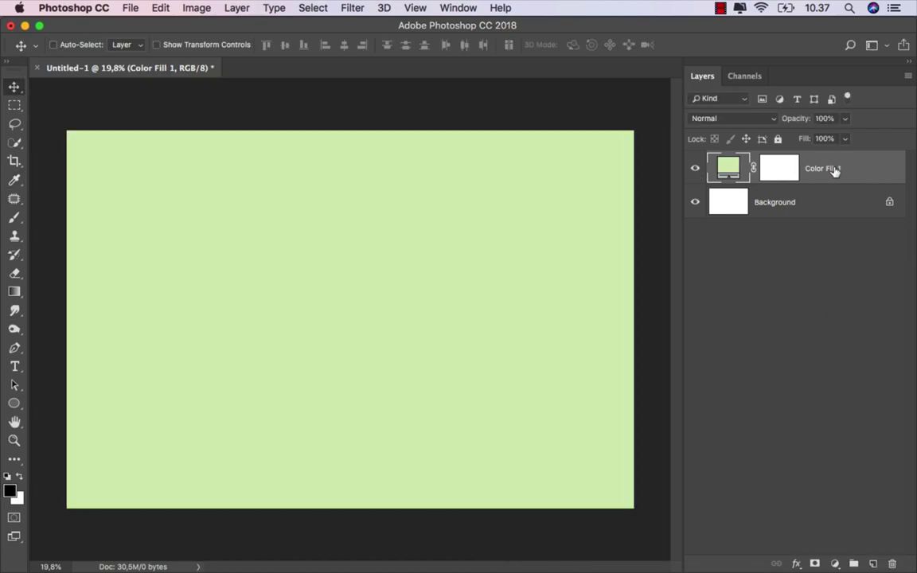
mouse_move(445, 569)
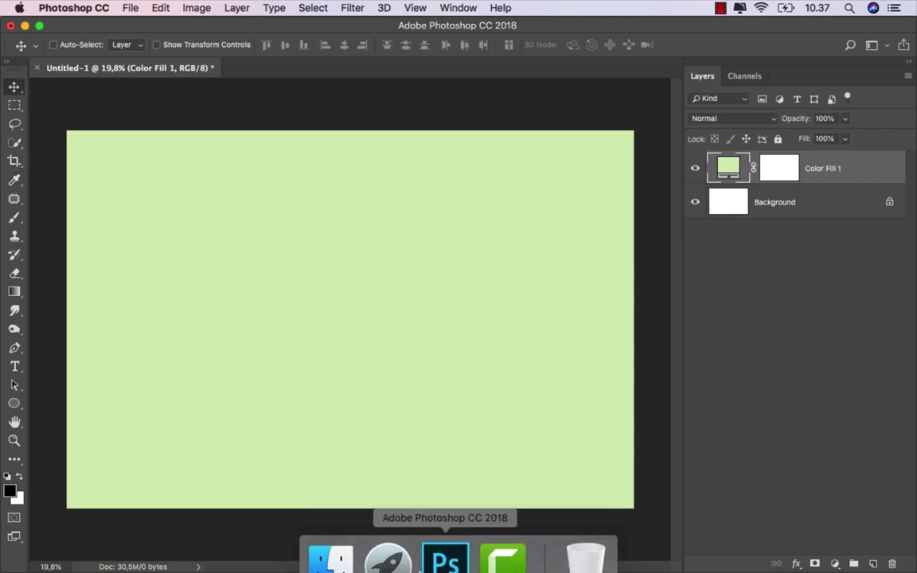
Step: Place the underwater background_14 image, stretched across the canvas width and moved lower
left_click(330, 536)
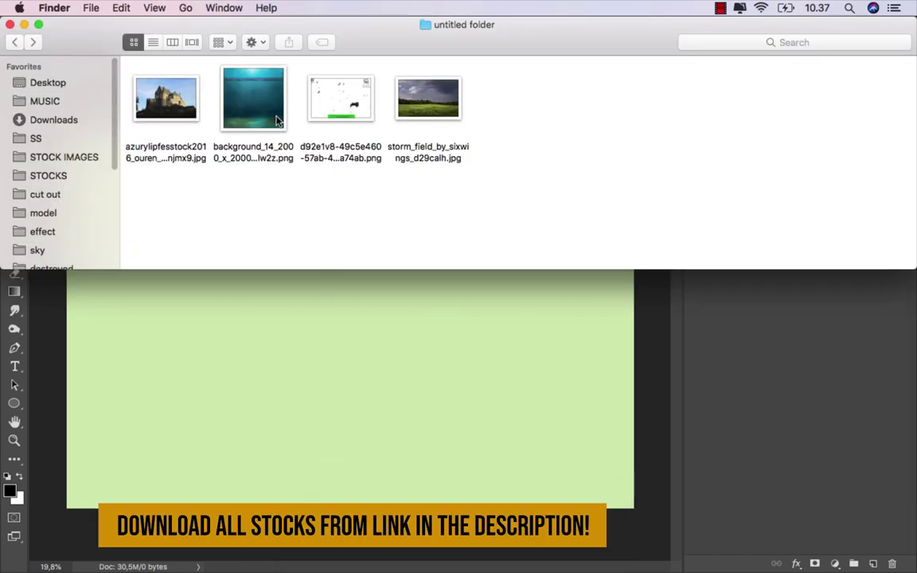
left_click_drag(276, 120, 323, 422)
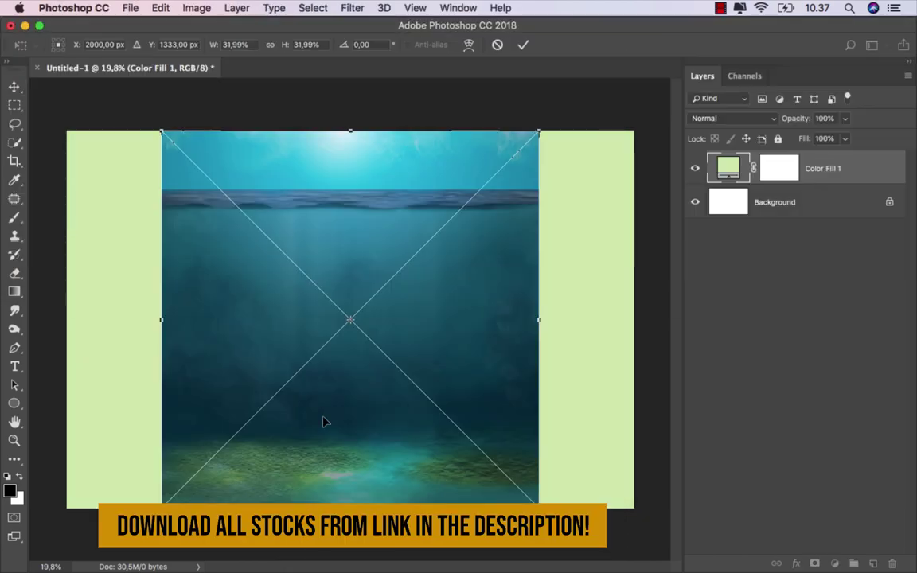
left_click_drag(531, 325, 634, 320)
key("super+minus")
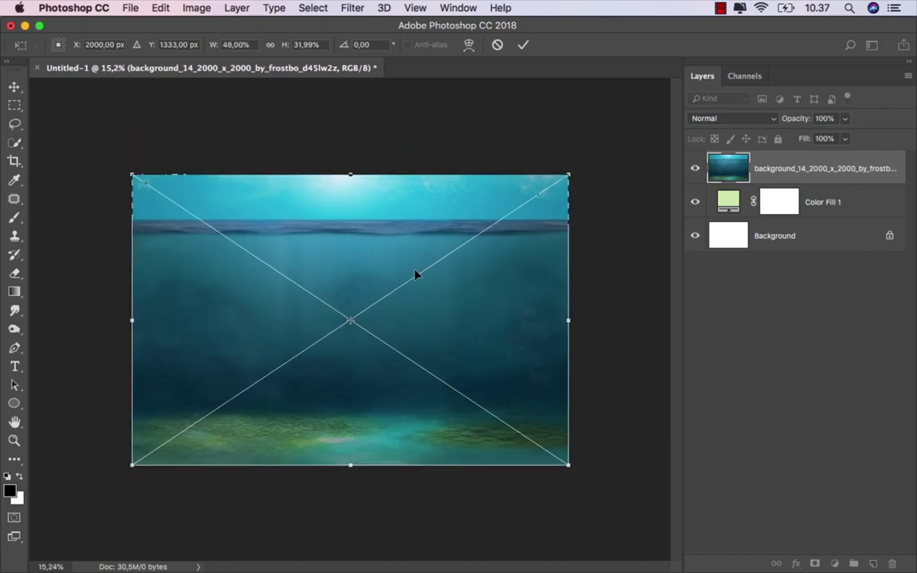
left_click_drag(403, 233, 399, 344)
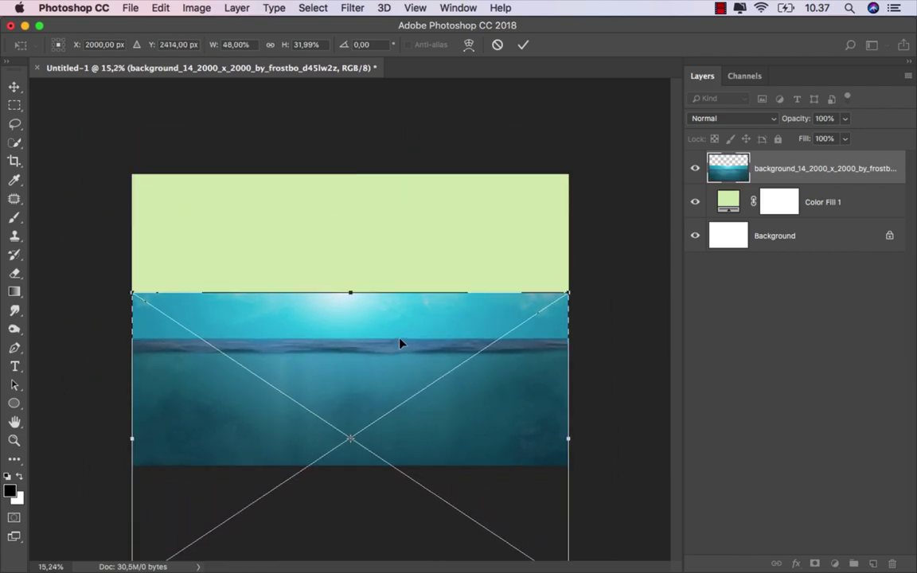
key("super+minus")
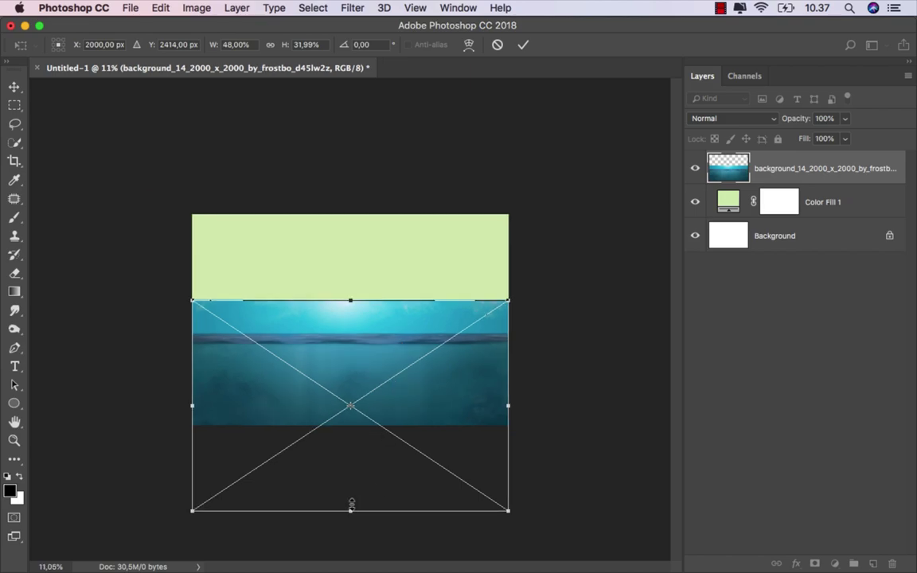
left_click_drag(352, 503, 353, 479)
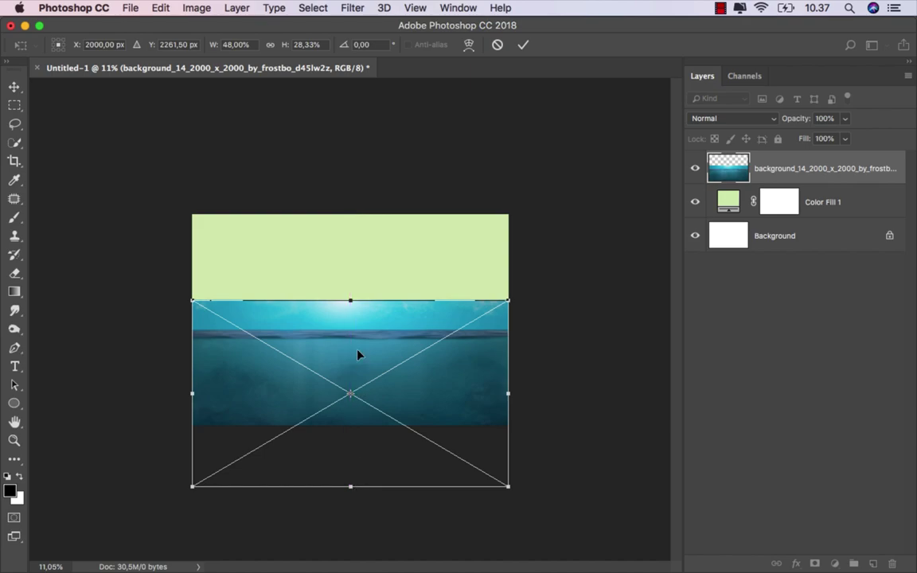
scroll(358, 350, "up", 2)
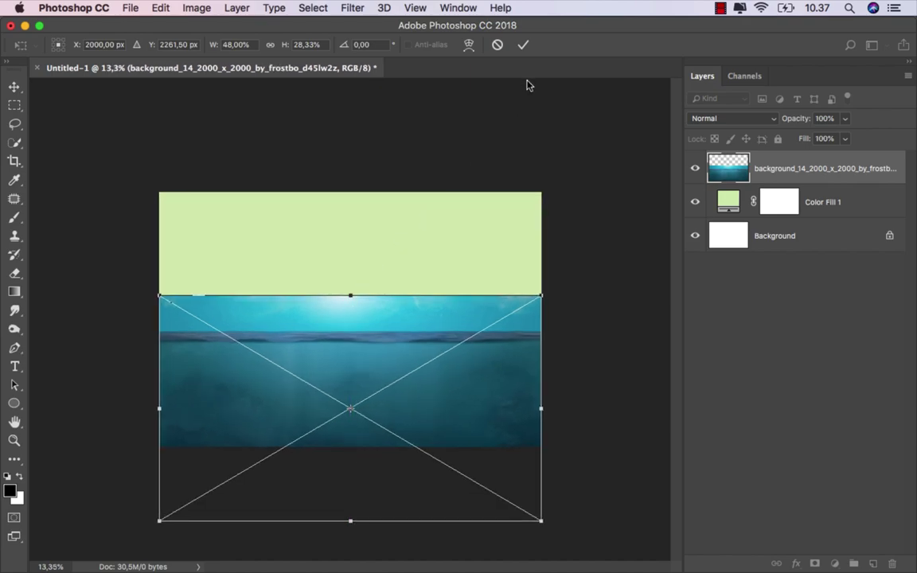
left_click(522, 44)
Step: Mask the underwater layer to a rectangular selection from the waterline down
scroll(357, 379, "up", 2)
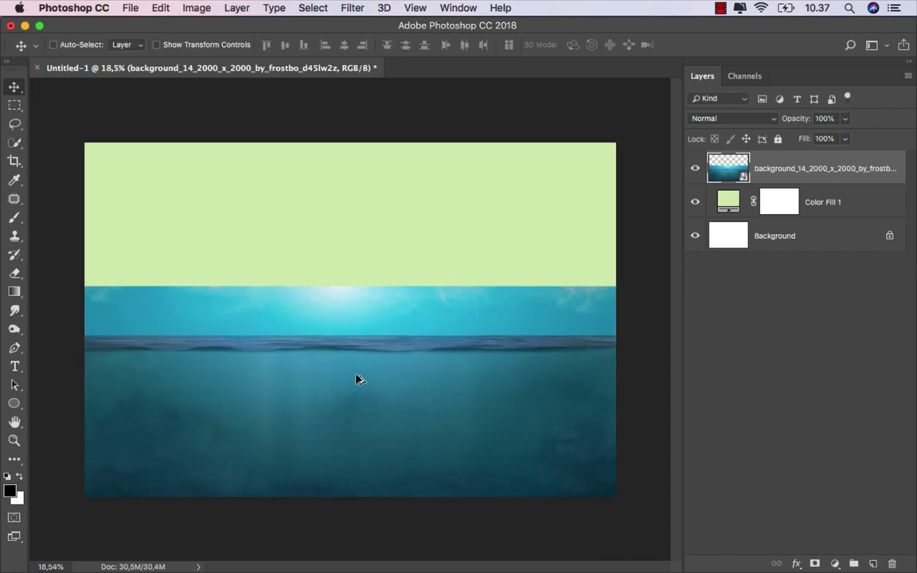
key("m")
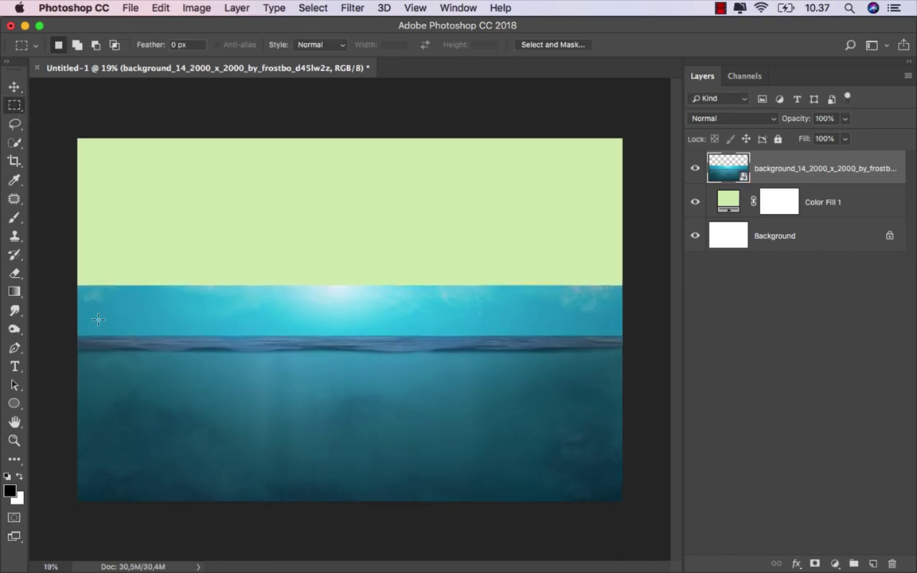
left_click_drag(73, 337, 665, 518)
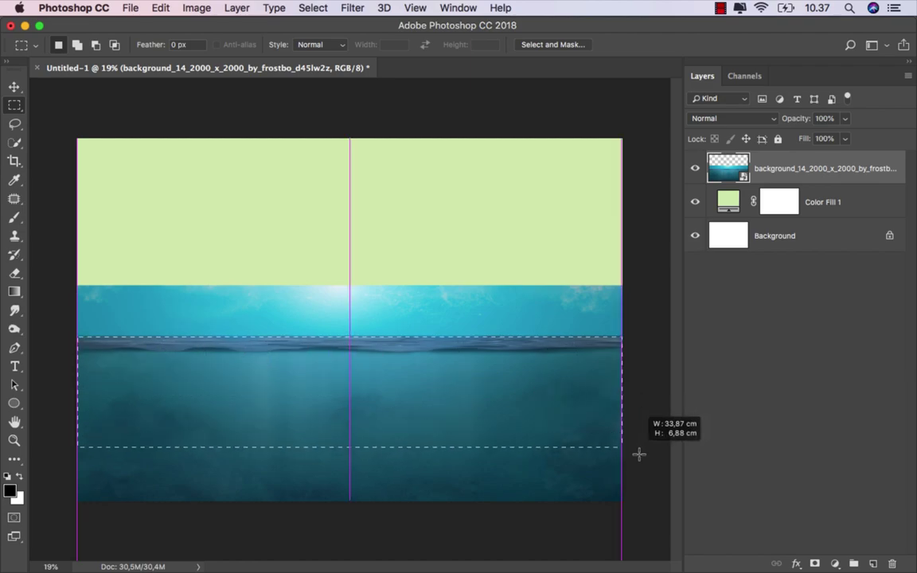
scroll(527, 383, "up", 1)
scroll(527, 382, "up", 1)
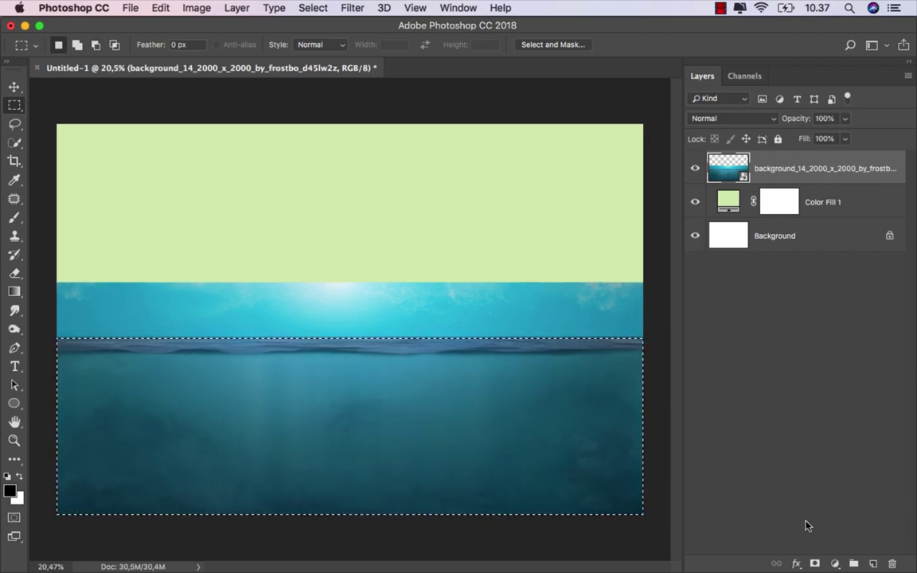
left_click(814, 563)
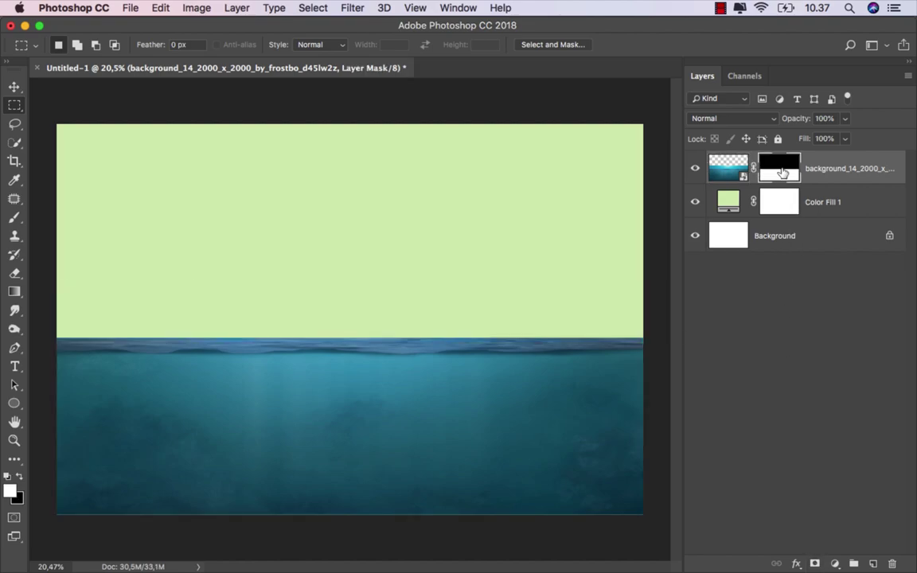
key("v")
left_click(728, 168)
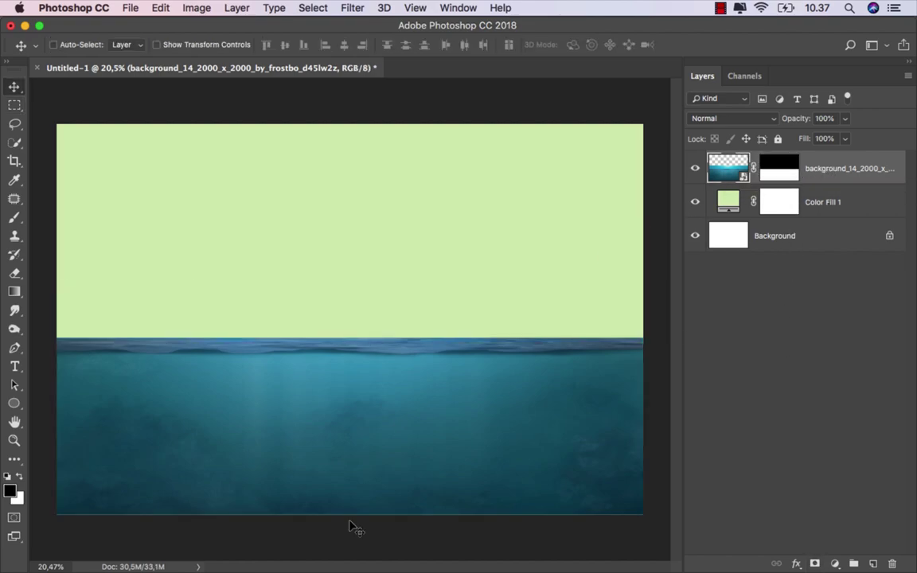
Step: Place the castle photo into the document
left_click(326, 567)
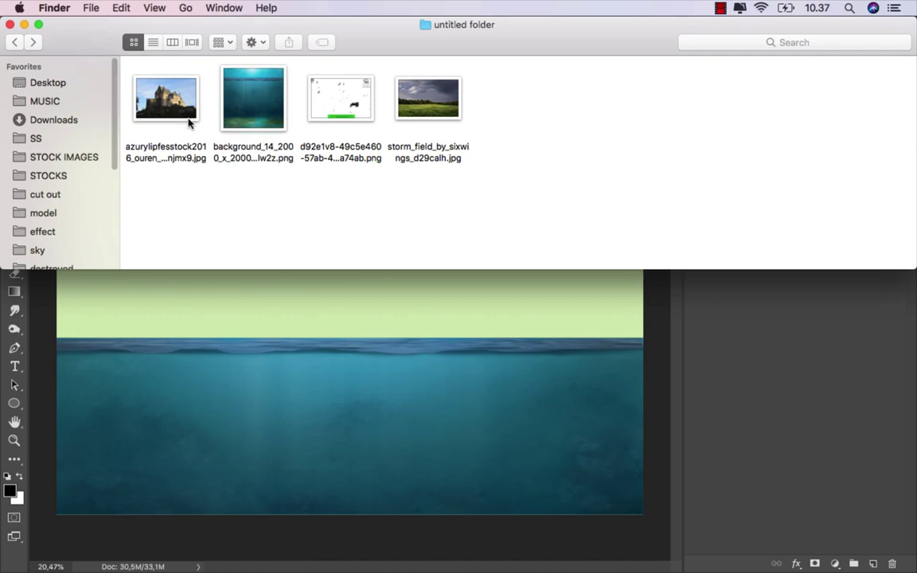
mouse_move(189, 119)
left_mouse_down()
mouse_move(330, 420)
mouse_move(352, 288)
left_mouse_up()
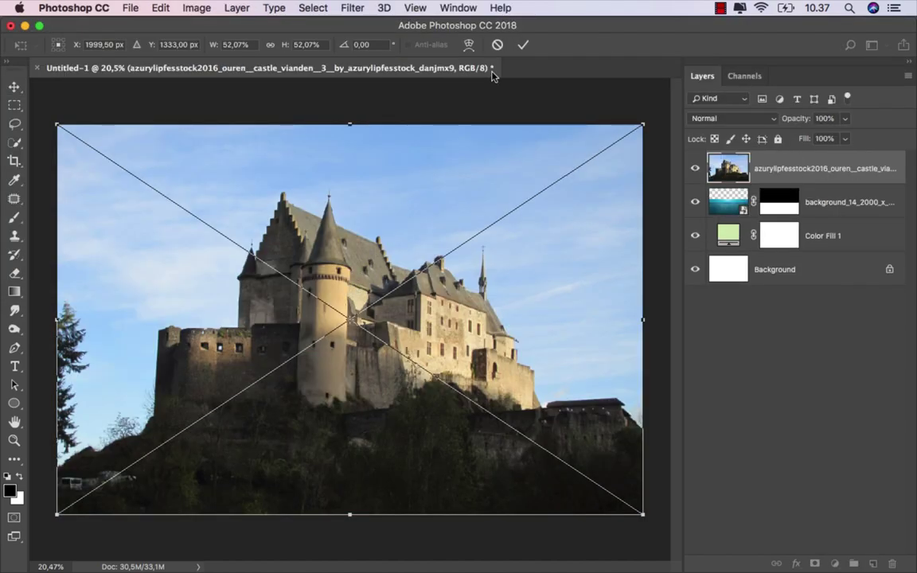
left_click(522, 44)
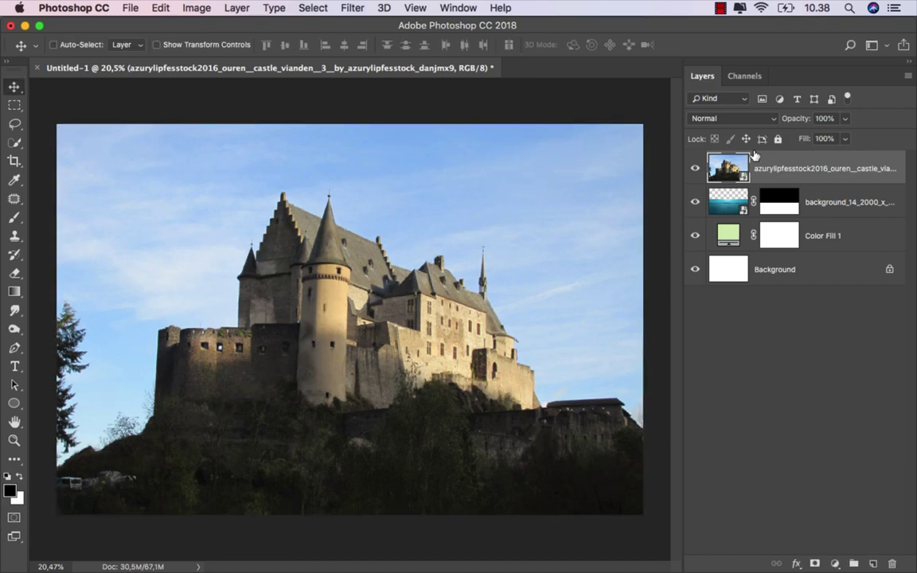
Step: Compare the Blue, Green and Red channels in the Channels panel for contrast
left_click(455, 9)
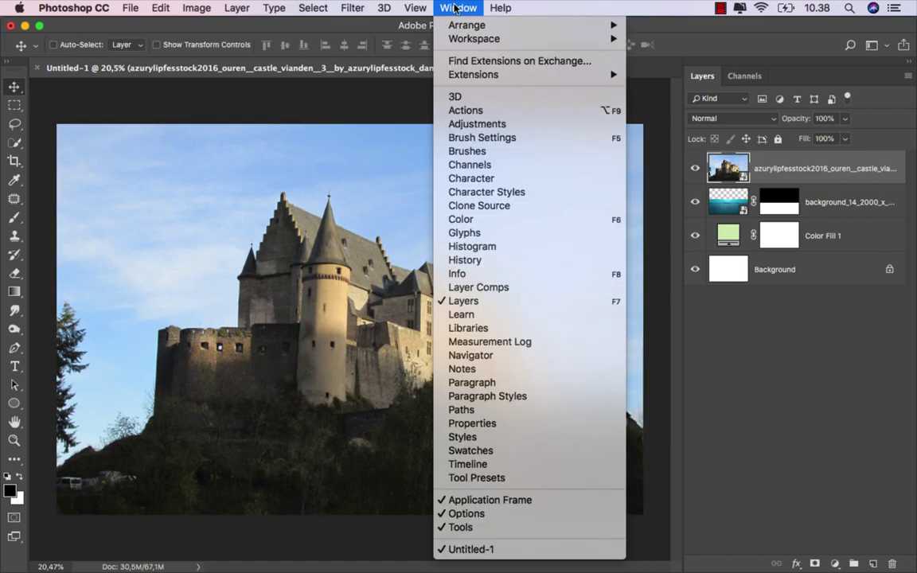
left_click(504, 165)
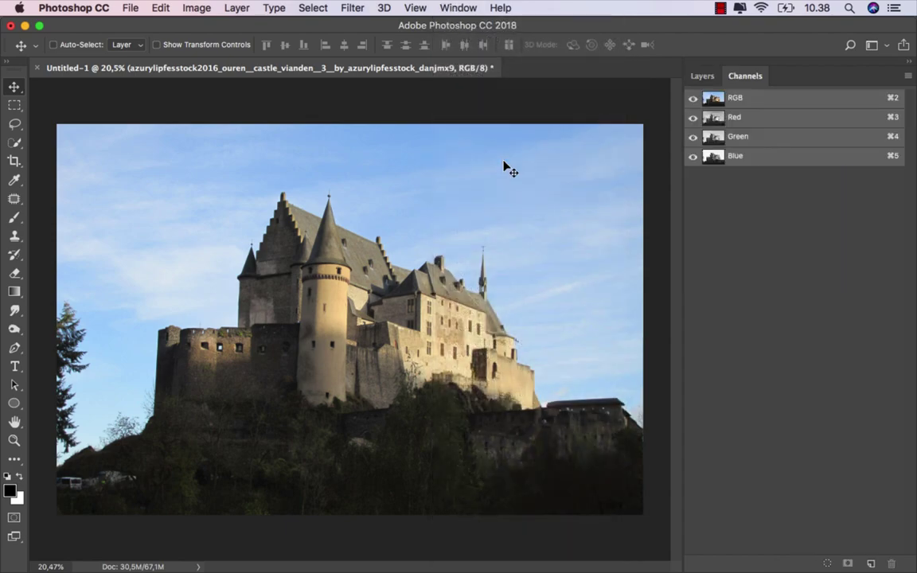
left_click(761, 161)
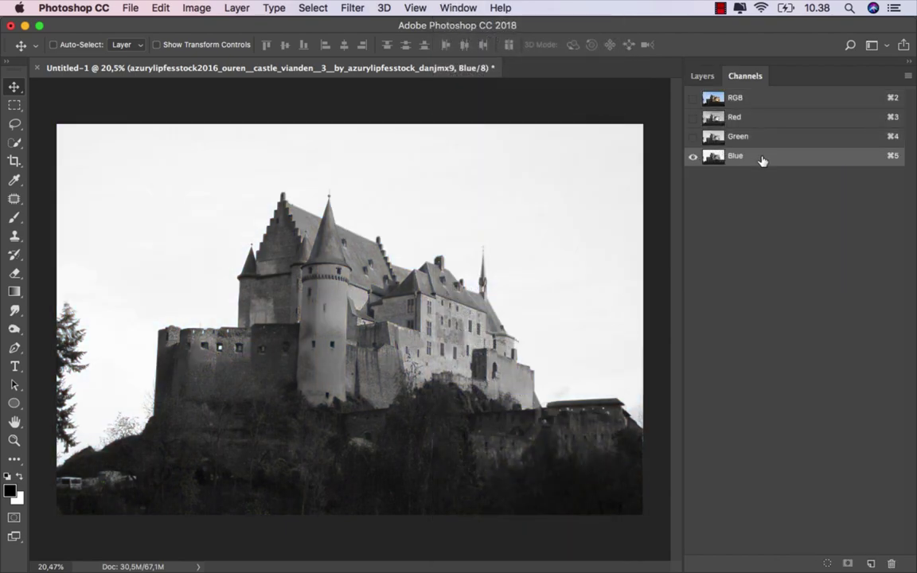
left_click(753, 142)
left_click(748, 121)
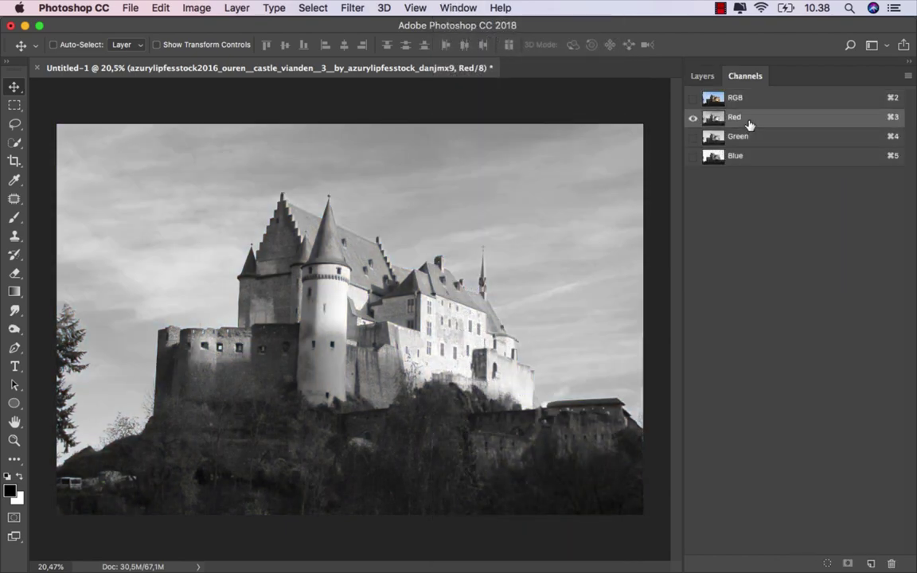
left_click(755, 158)
Step: Duplicate the Blue channel and raise its Levels black point to 164
right_click(756, 159)
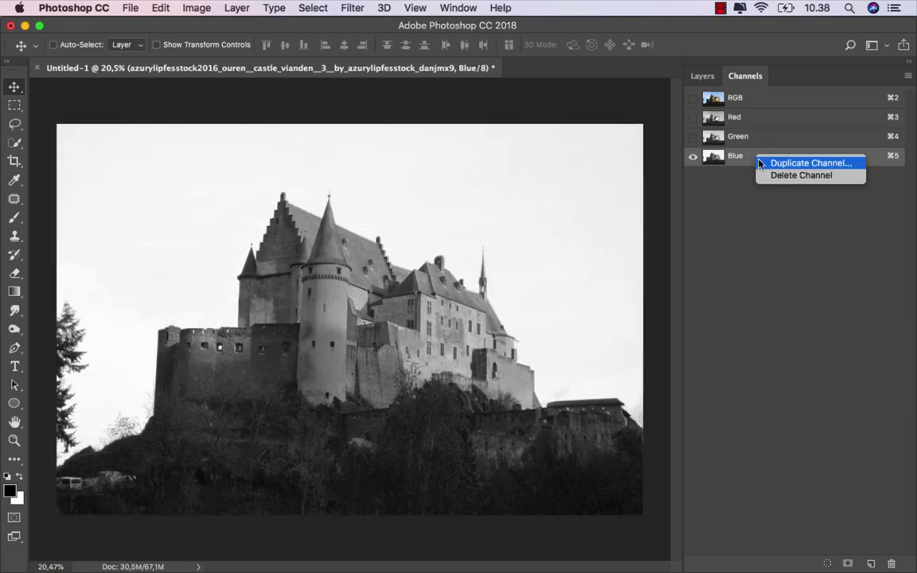
left_click(767, 163)
left_click(600, 230)
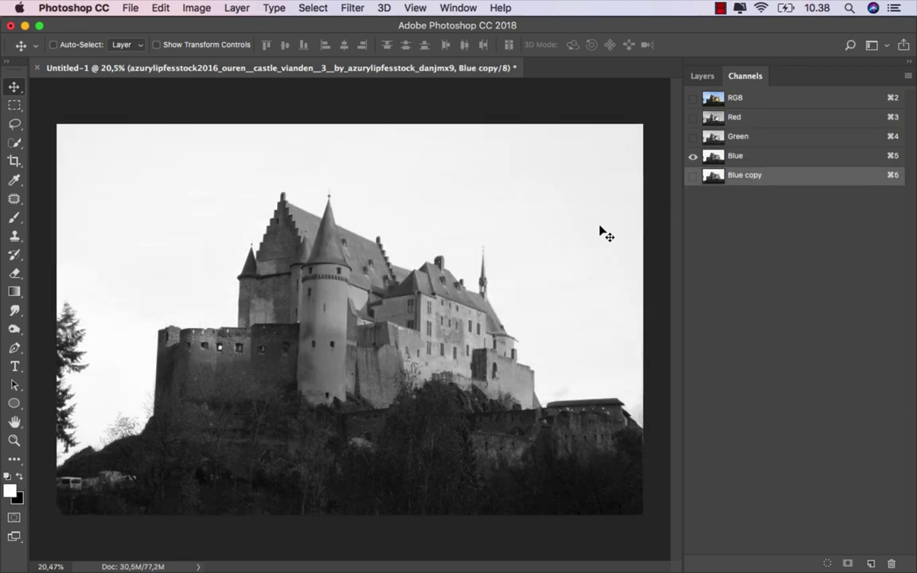
left_click(693, 176)
left_click(692, 158)
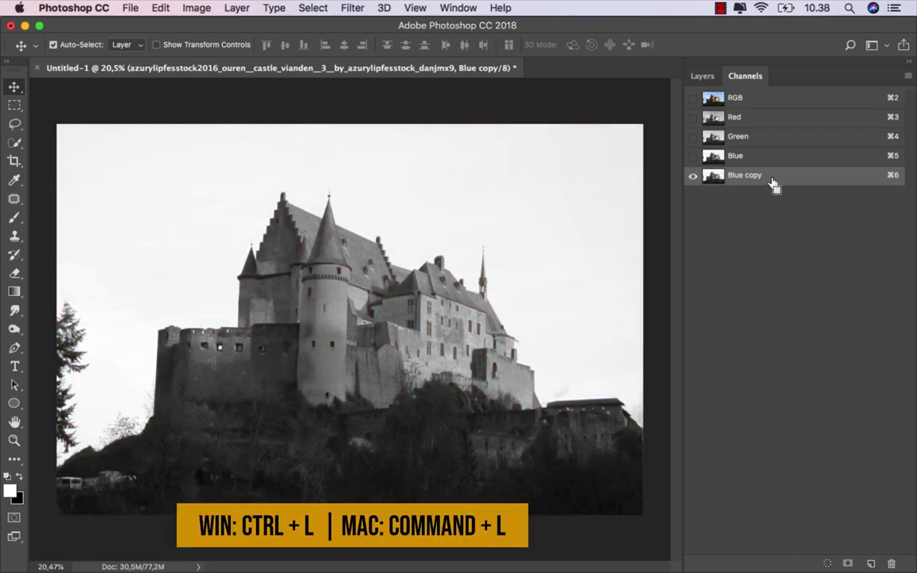
key("super+l")
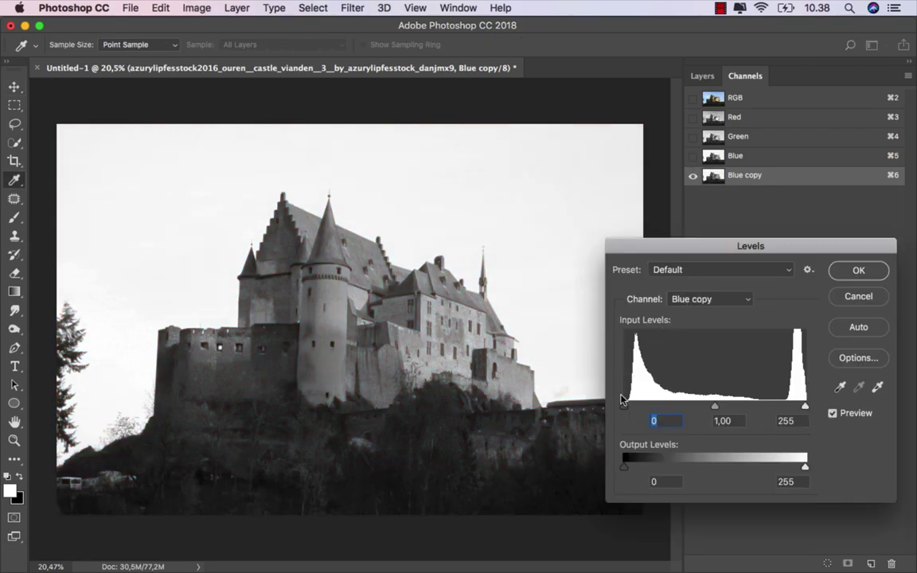
left_click_drag(631, 408, 787, 408)
left_click(843, 270)
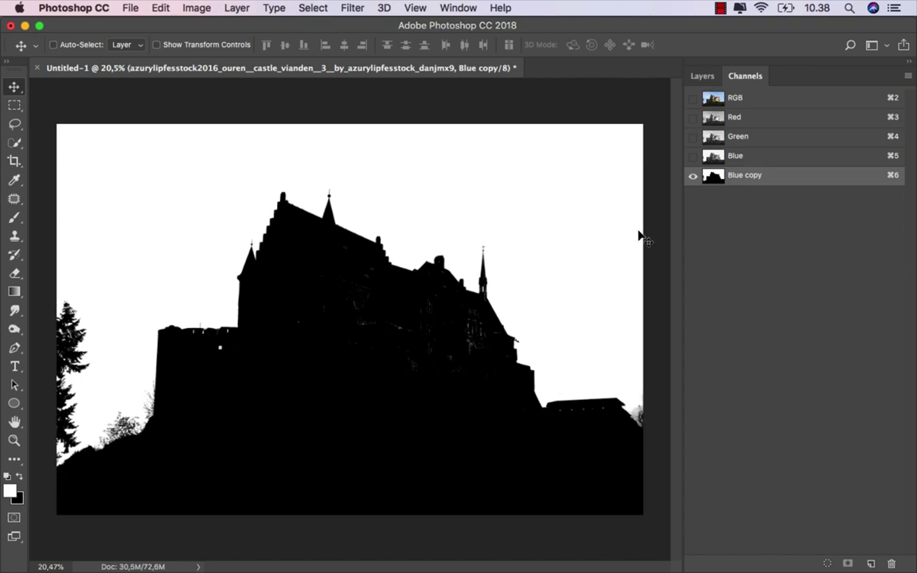
Step: Set up a 154 px hard round brush at 100% opacity with black foreground
left_click(15, 218)
left_click(74, 217)
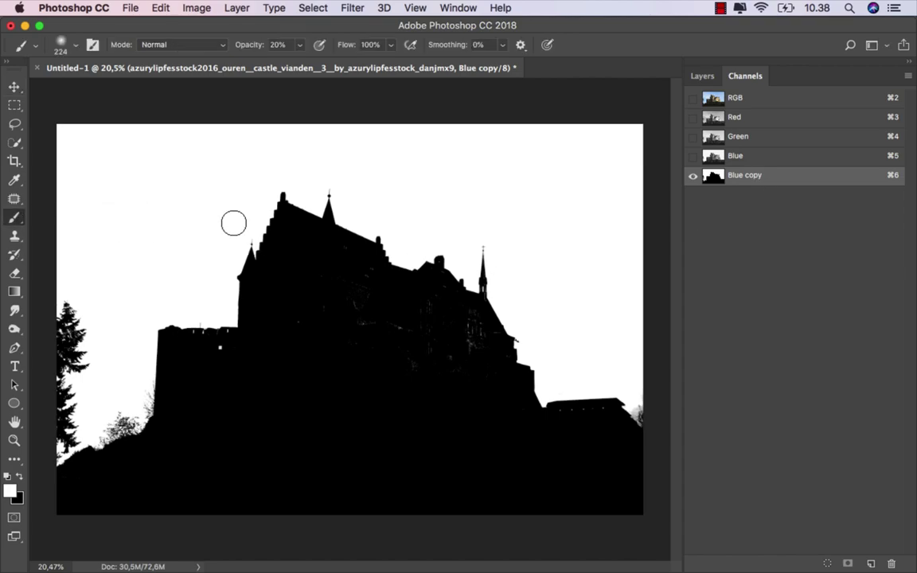
right_click(231, 222)
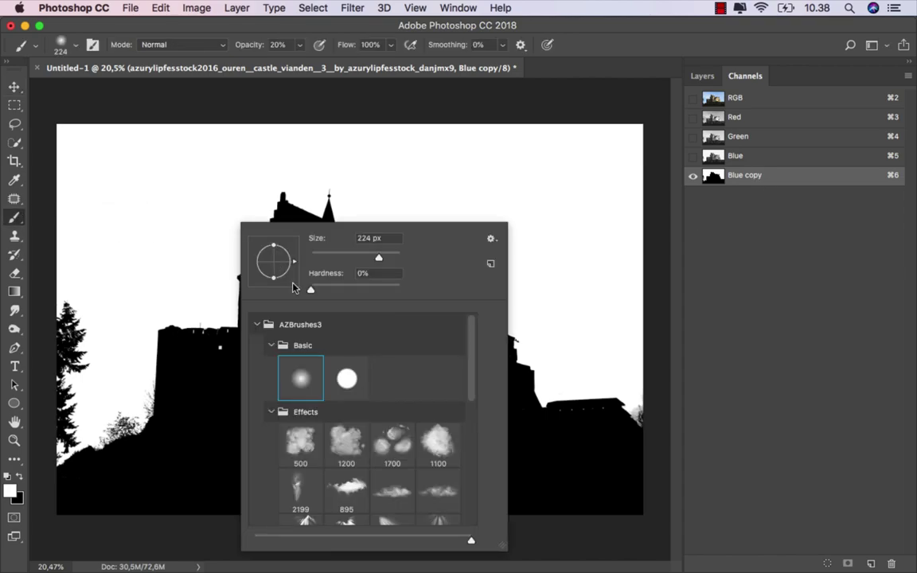
left_click(270, 411)
left_click(296, 377)
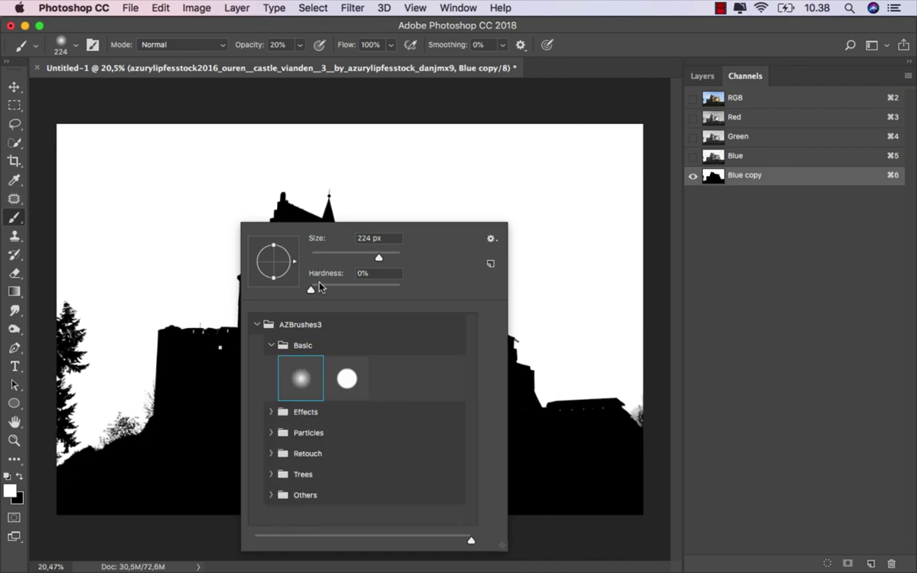
left_click(300, 46)
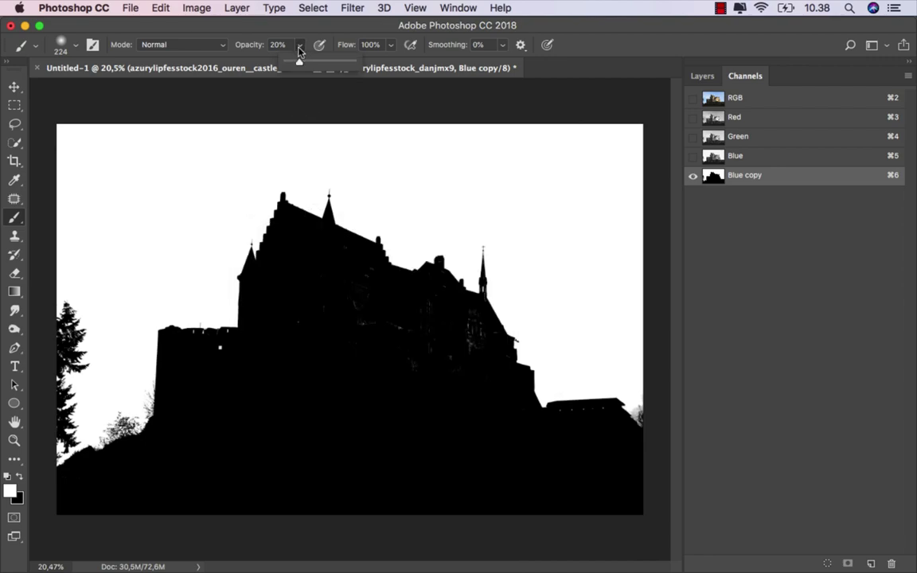
key("x")
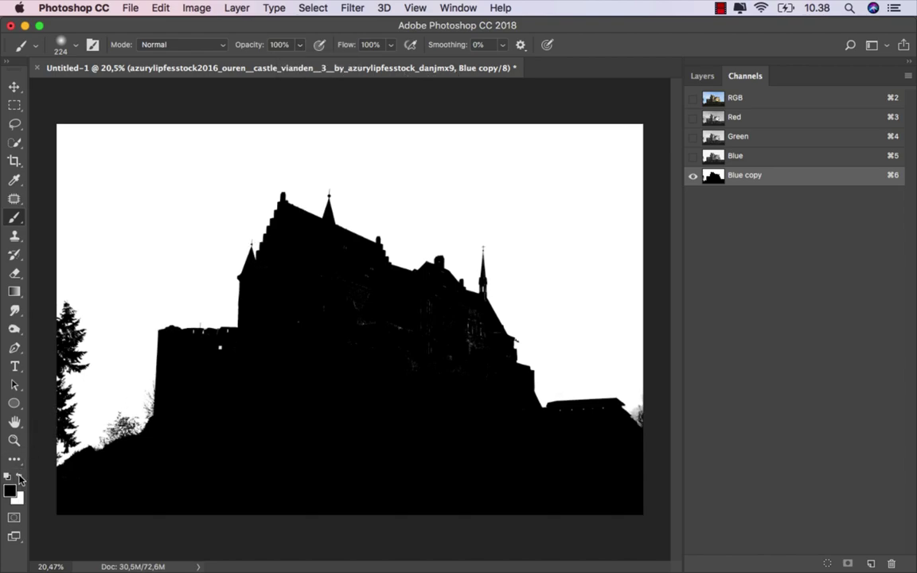
scroll(261, 371, "up", 3)
left_click_drag(348, 311, 342, 312)
right_click(348, 312)
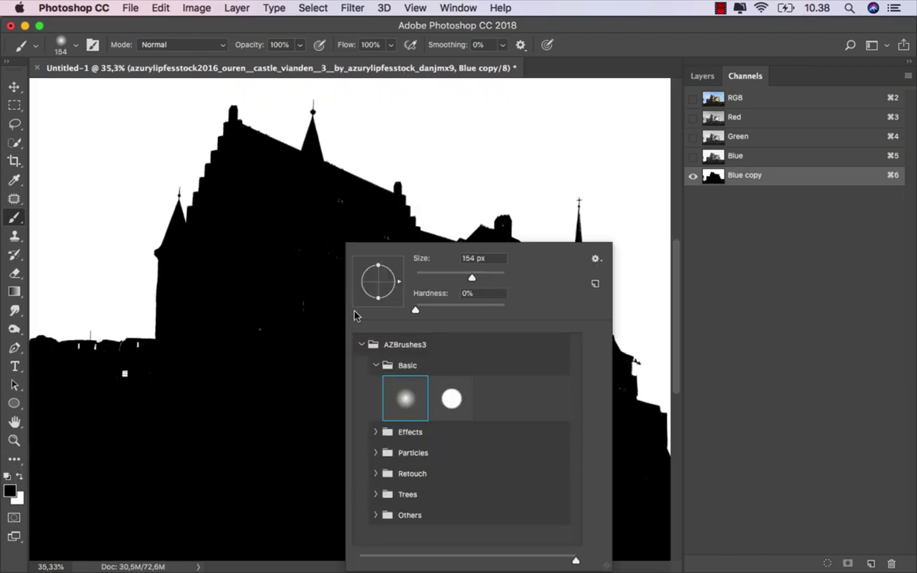
left_click(447, 397)
key("Return")
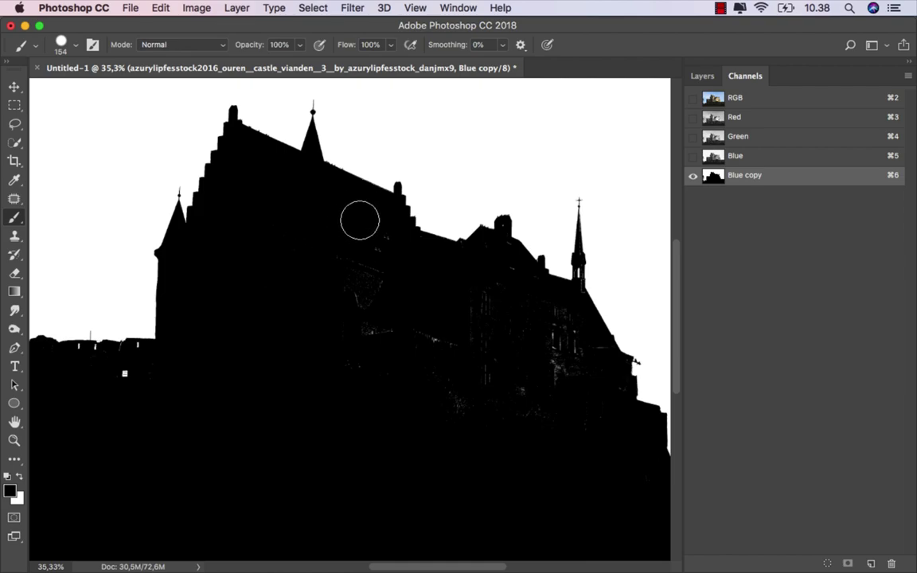
Step: Paint the castle's white specks black, using a 45 px brush along the roofline
mouse_move(344, 308)
left_mouse_down()
mouse_move(466, 358)
mouse_move(566, 377)
mouse_move(594, 364)
mouse_move(577, 398)
mouse_move(505, 434)
mouse_move(415, 422)
left_mouse_up()
scroll(343, 317, "down", 1)
scroll(513, 362, "up", 2)
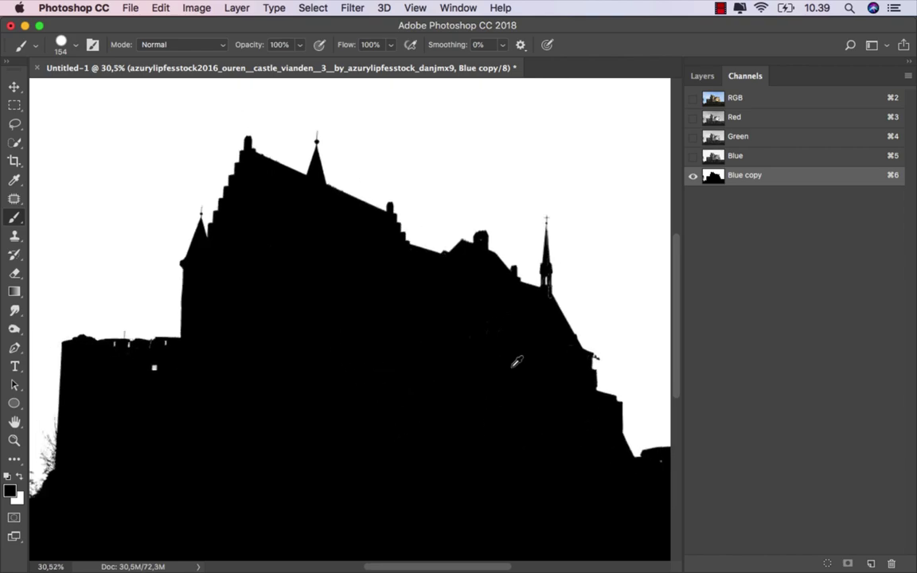
scroll(578, 276, "up", 5)
left_click_drag(549, 301, 515, 307)
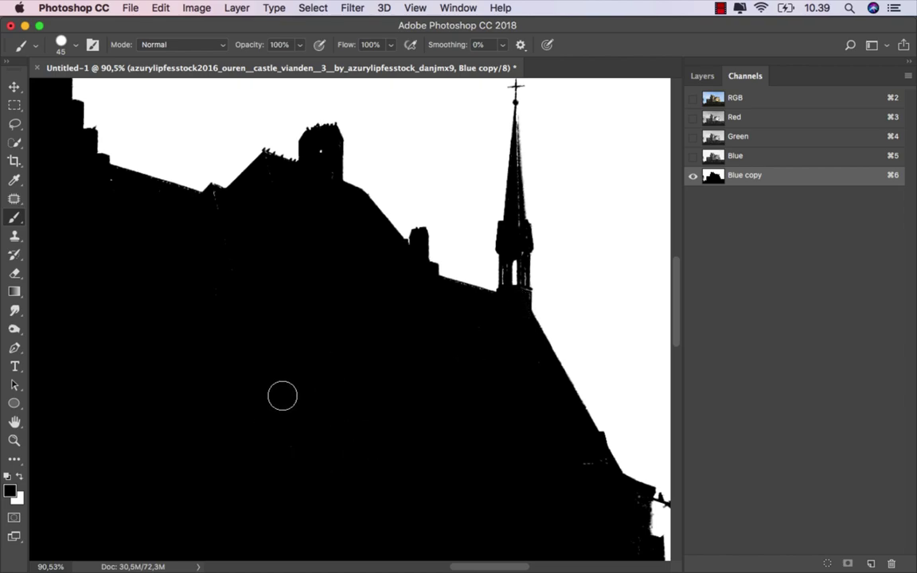
left_click_drag(302, 343, 154, 197)
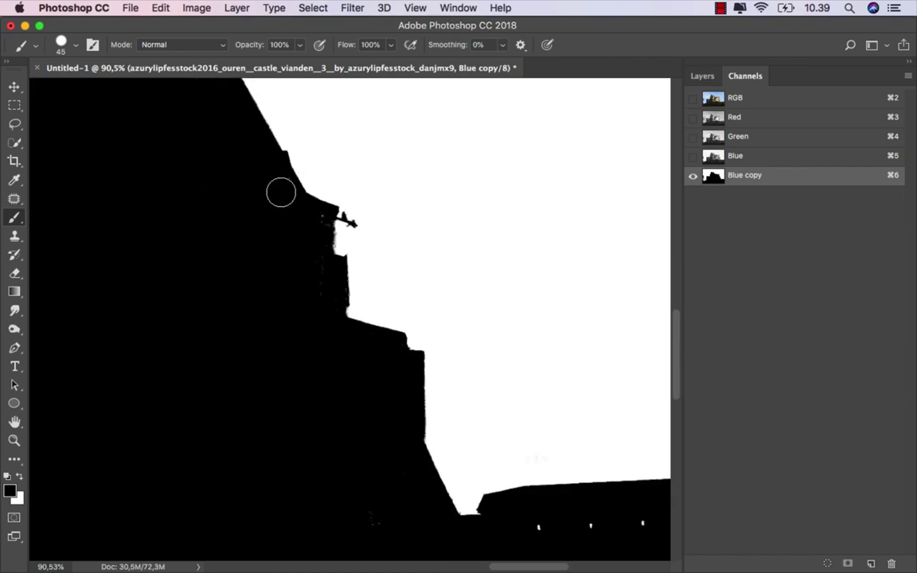
left_click_drag(312, 415, 176, 174)
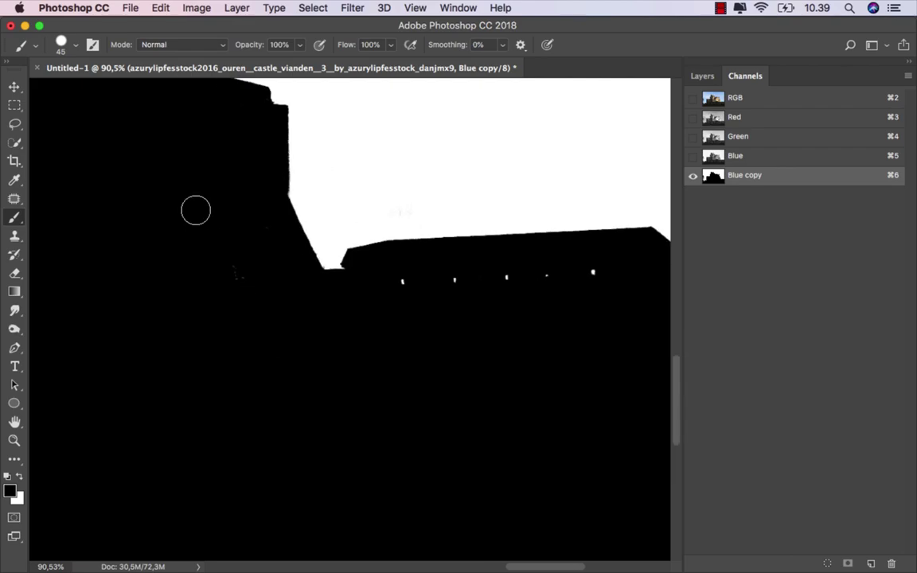
scroll(360, 372, "down", 3)
scroll(360, 371, "down", 3)
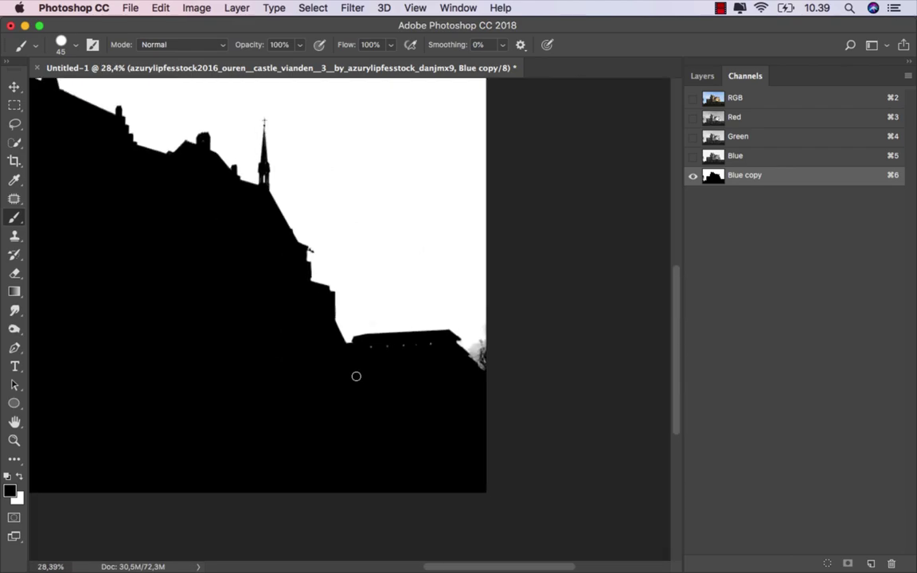
scroll(355, 376, "down", 1)
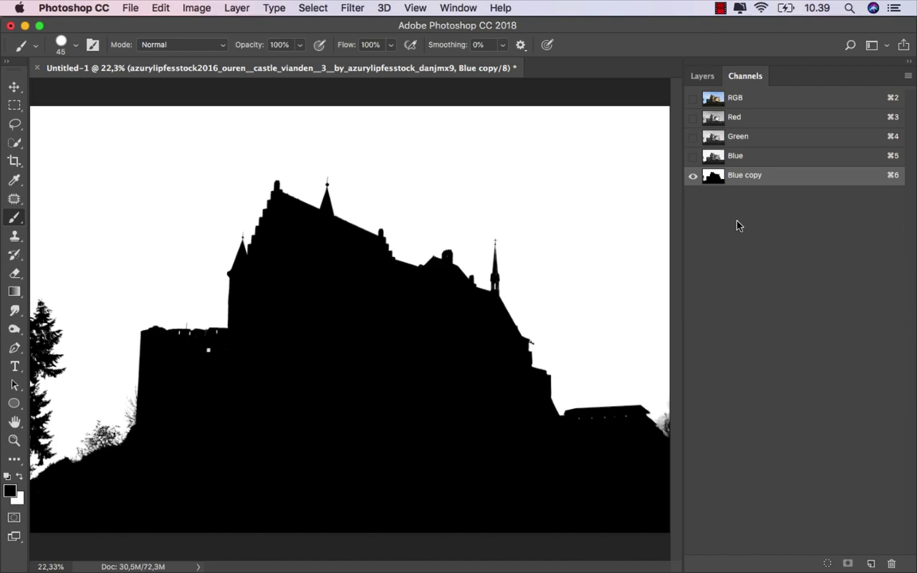
Step: Load Blue copy as a selection, mask the castle layer with it, and invert the mask
left_click(827, 563)
left_click(753, 99)
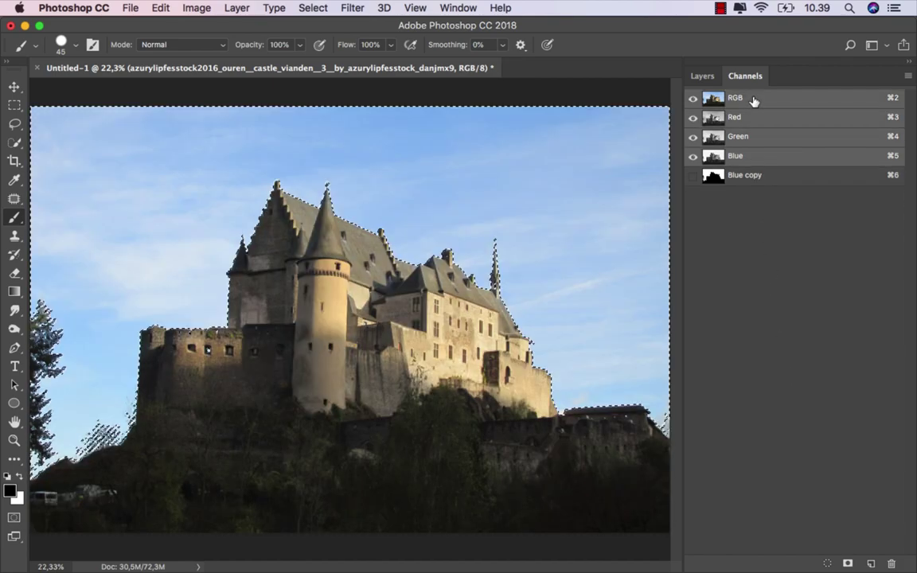
left_click(702, 76)
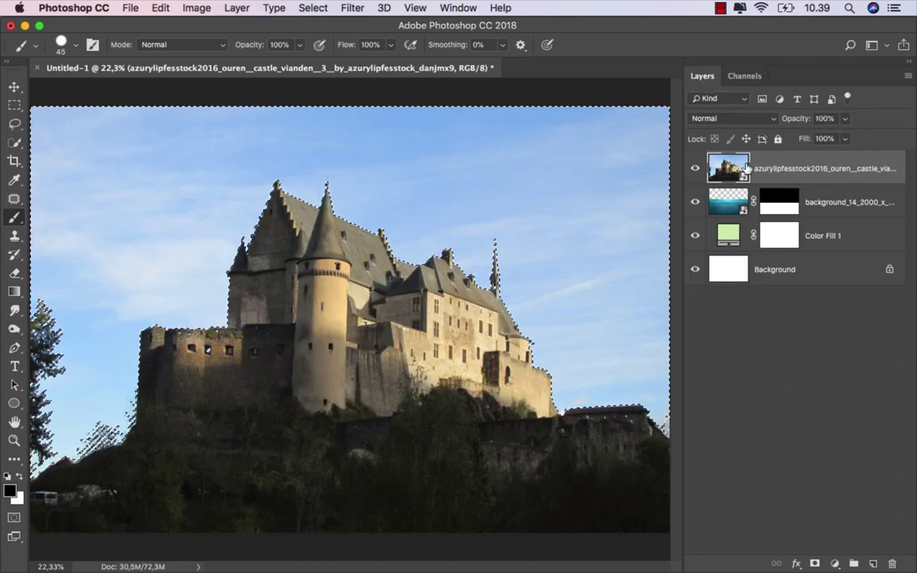
left_click(815, 564)
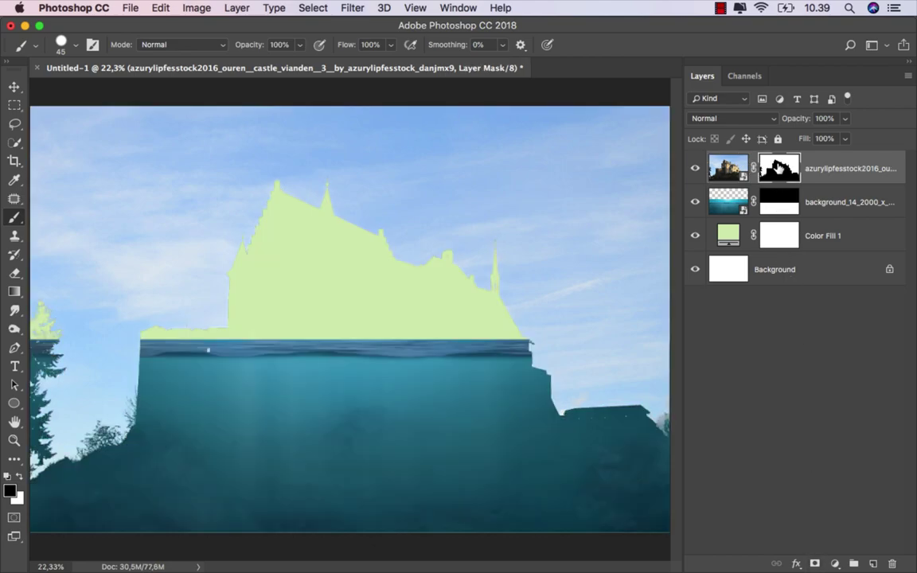
key("super+i")
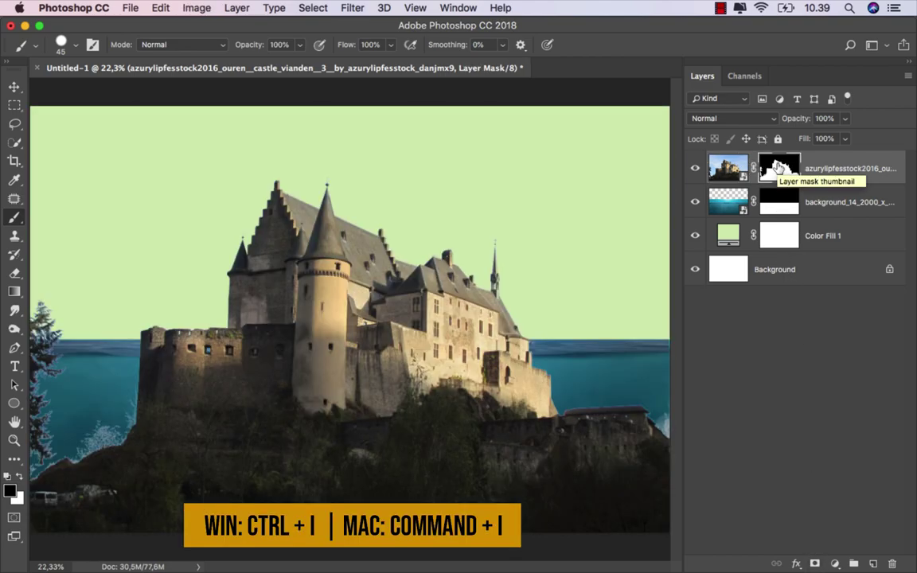
left_click(820, 168)
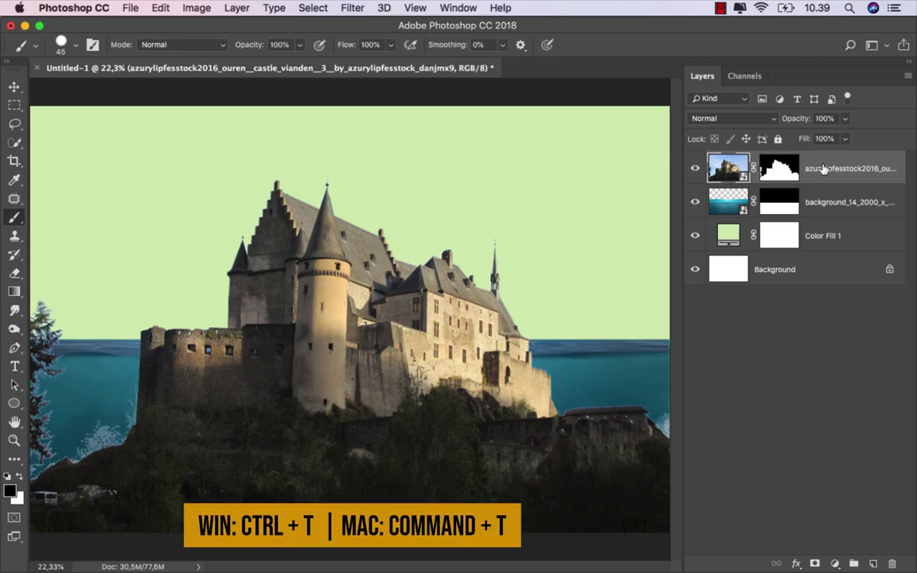
Step: Squash the castle layer slightly down from the top with Free Transform
key("super+t")
scroll(477, 312, "down", 1)
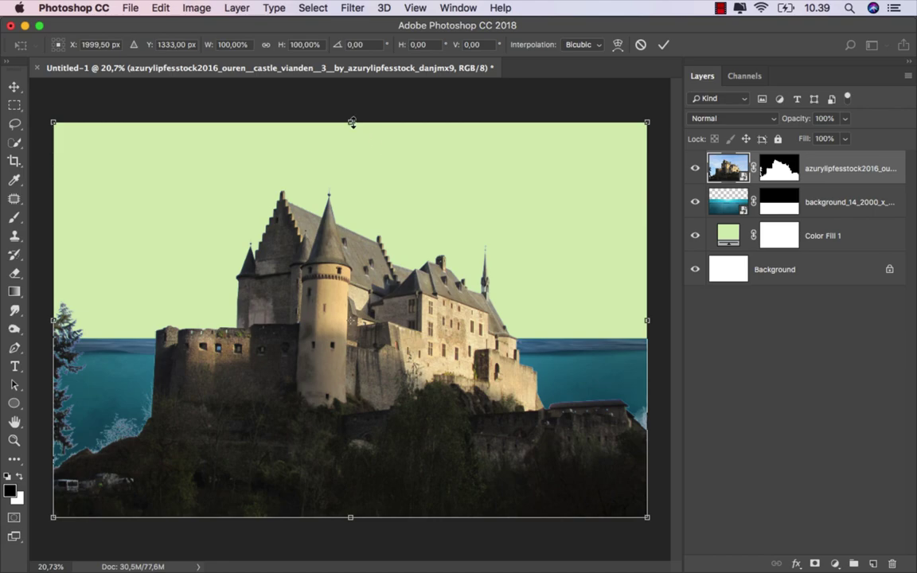
left_click_drag(352, 122, 350, 132)
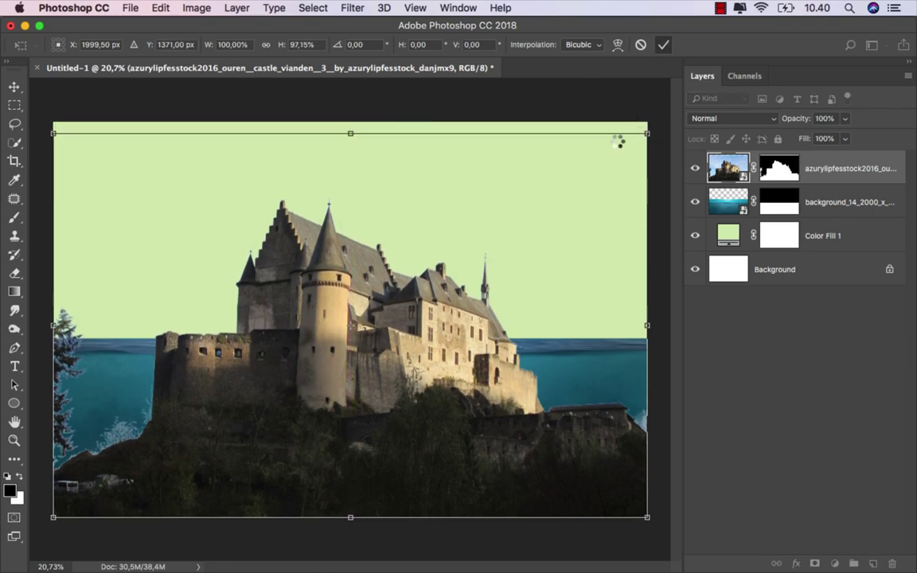
key("Return")
key("b")
Step: Resize the background_14 sea layer to 89.11% height and commit it
left_click(848, 208)
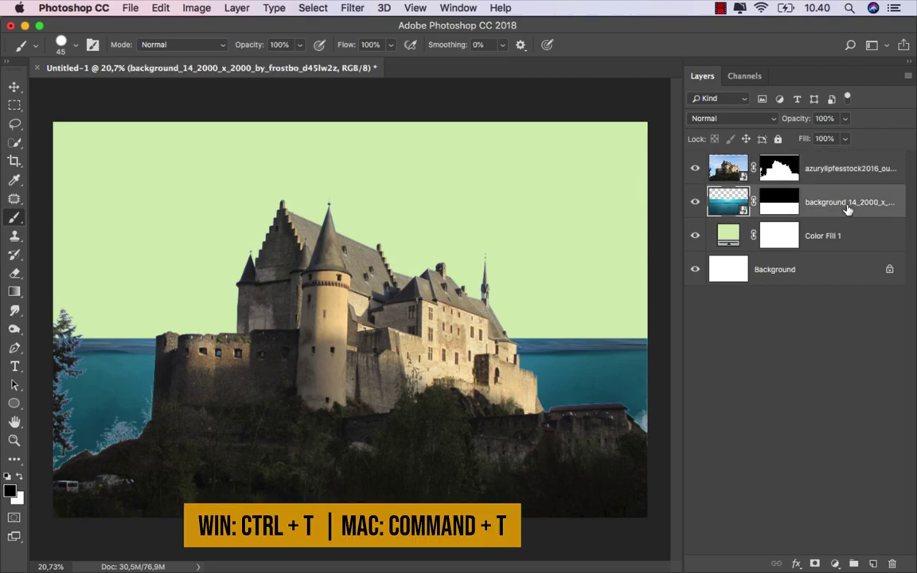
key("super+t")
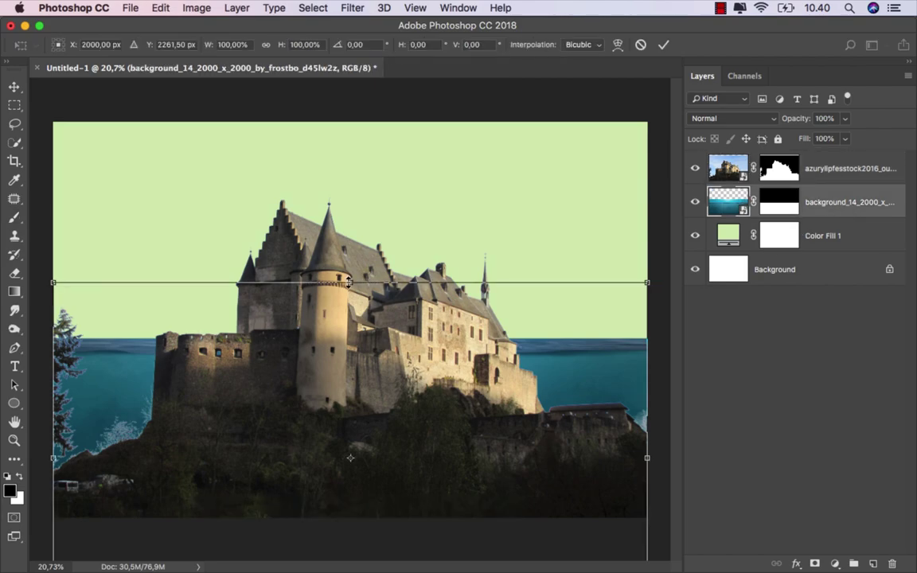
left_click_drag(348, 282, 349, 302)
scroll(349, 303, "down", 3)
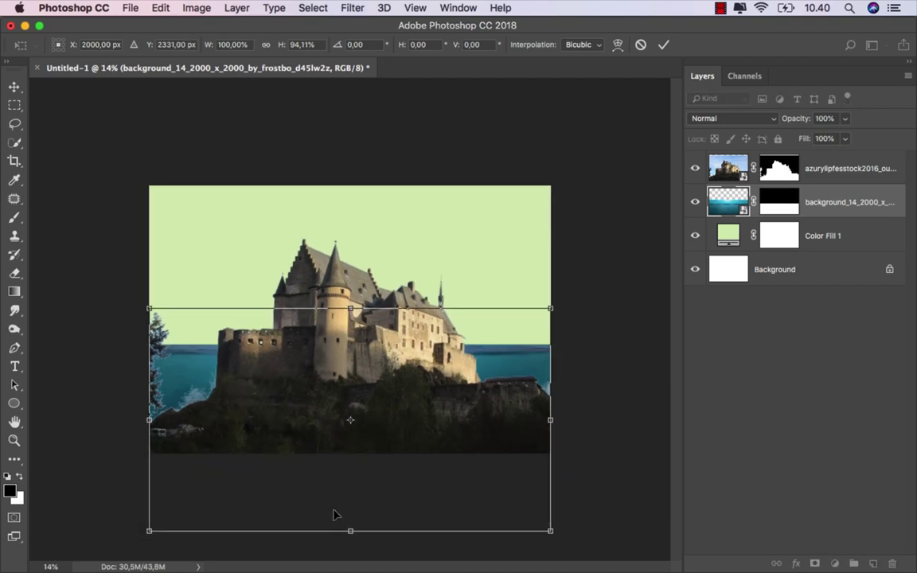
left_click_drag(348, 532, 350, 521)
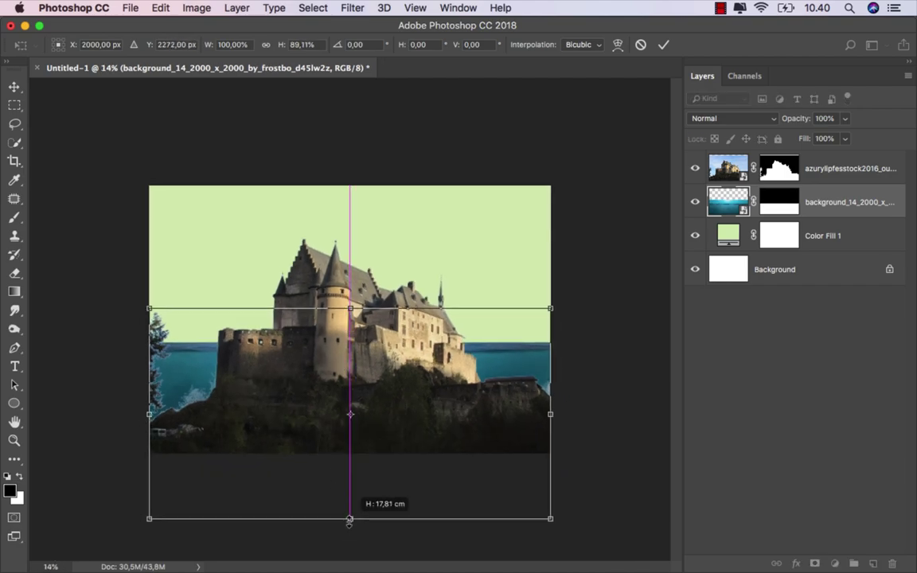
left_click(663, 45)
scroll(322, 314, "up", 1)
scroll(322, 315, "up", 2)
scroll(322, 318, "up", 1)
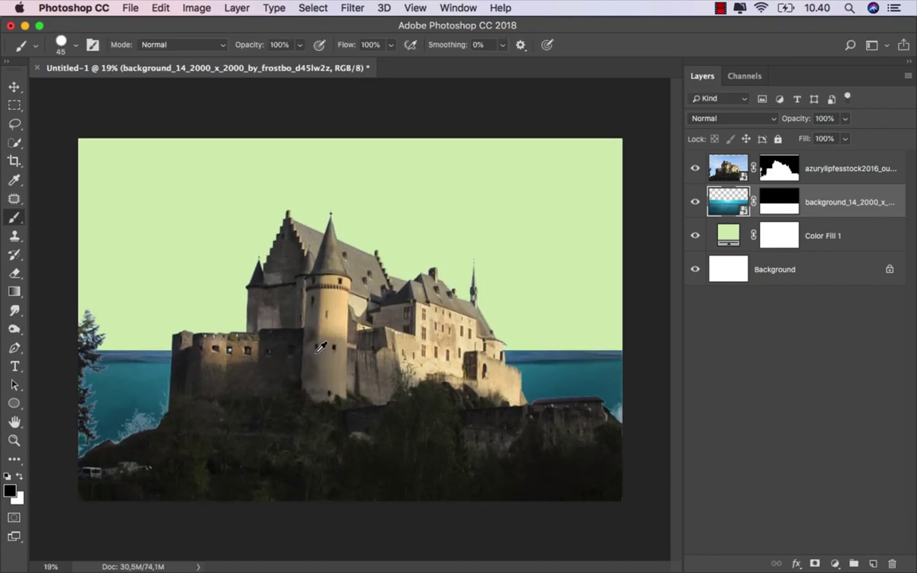
scroll(322, 342, "up", 2)
left_click(15, 86)
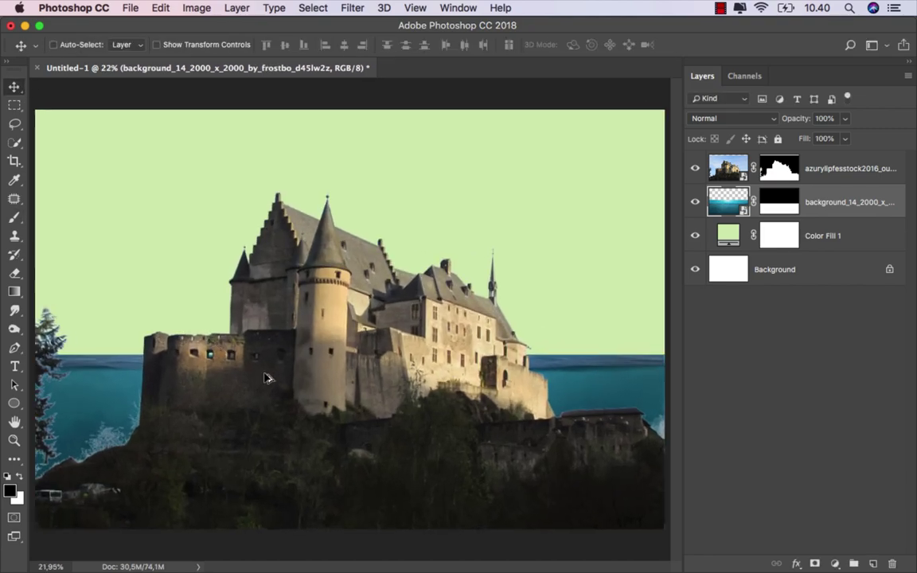
Step: Open Select and Mask on the castle mask and refine the edge along the tree foliage
left_click(784, 180)
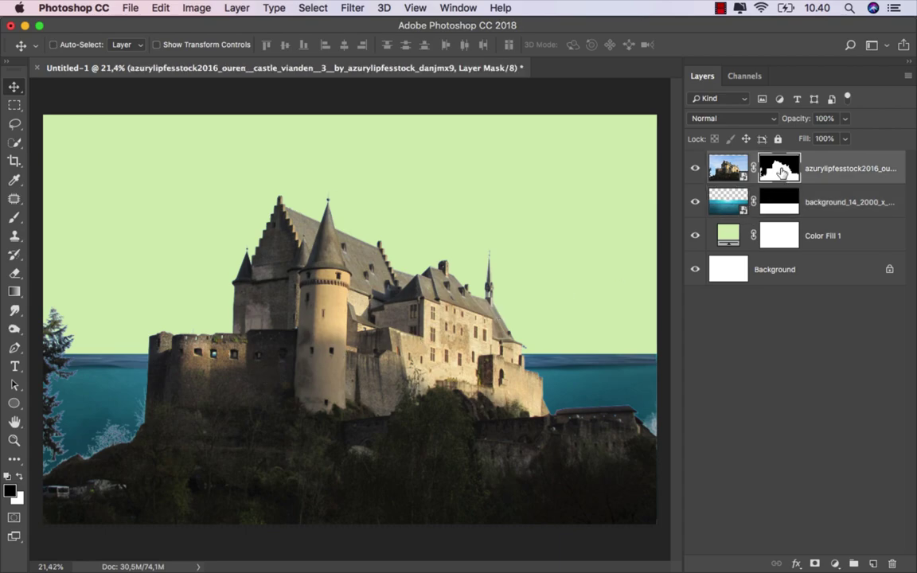
right_click(781, 172)
left_click(715, 272)
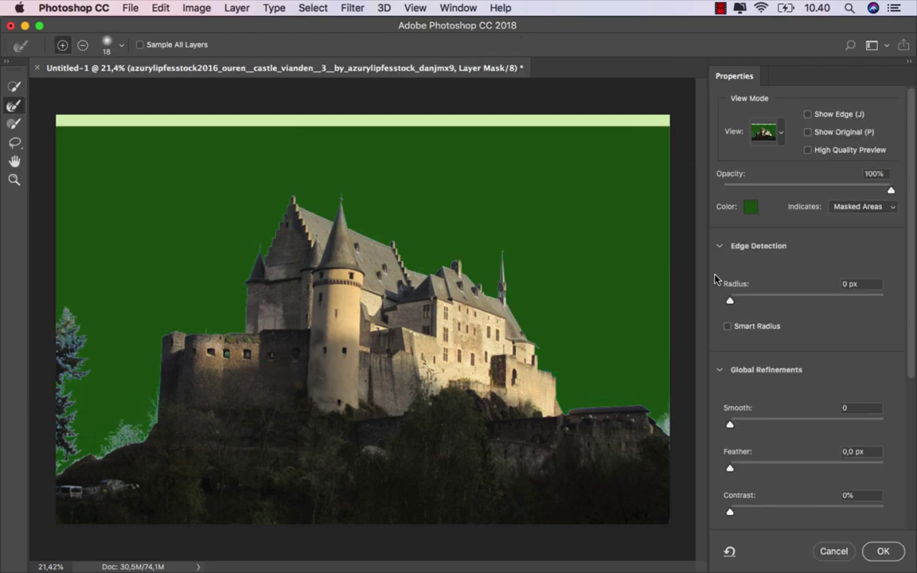
scroll(96, 392, "up", 1)
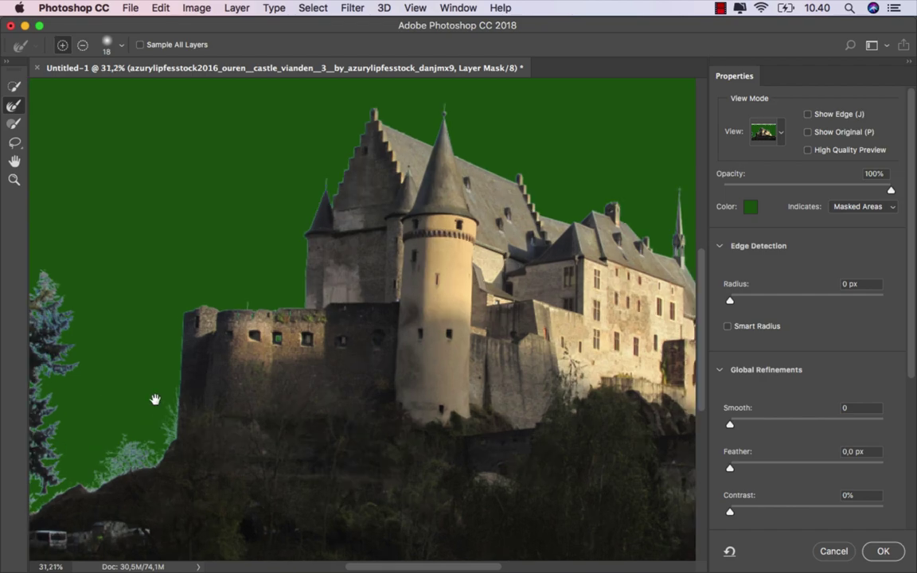
mouse_move(155, 399)
left_mouse_down()
mouse_move(268, 352)
mouse_move(291, 332)
left_mouse_up()
scroll(204, 339, "up", 2)
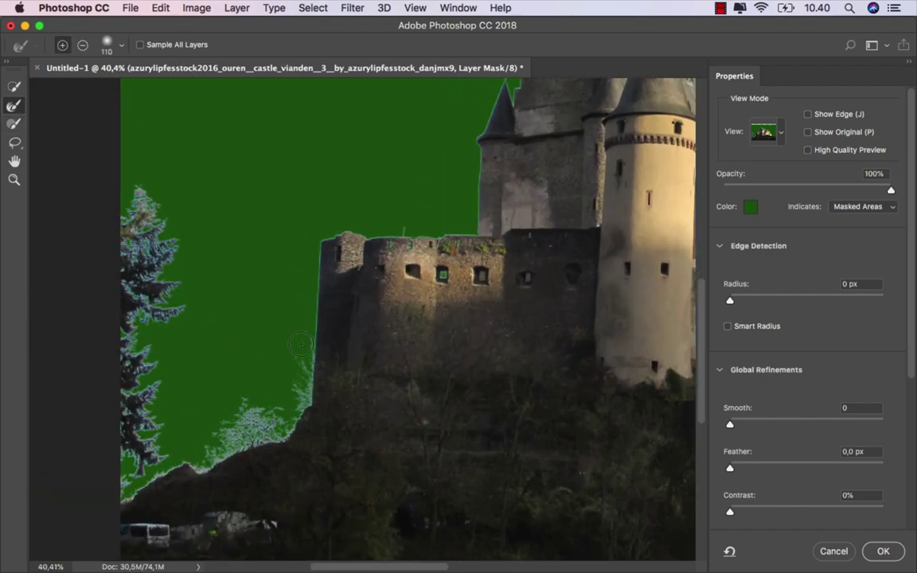
left_click_drag(302, 397, 197, 462)
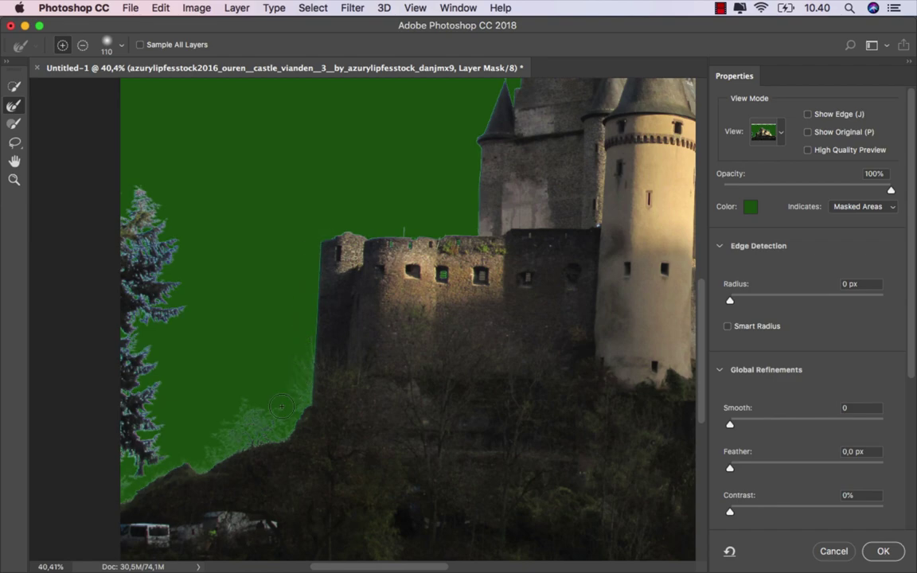
Step: Refine the light fringe along the castle's right edge
scroll(282, 406, "down", 1)
left_click_drag(473, 409, 218, 453)
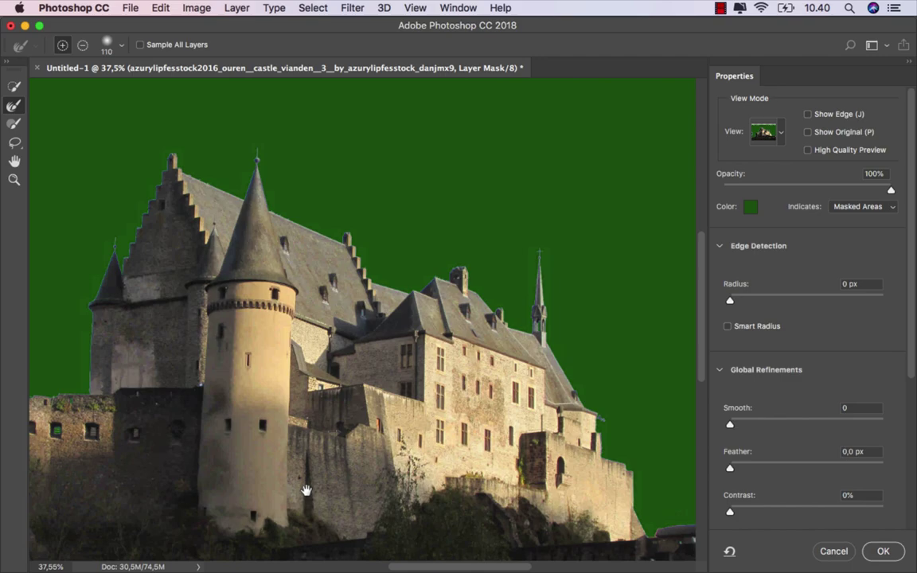
left_click_drag(305, 486, 184, 327)
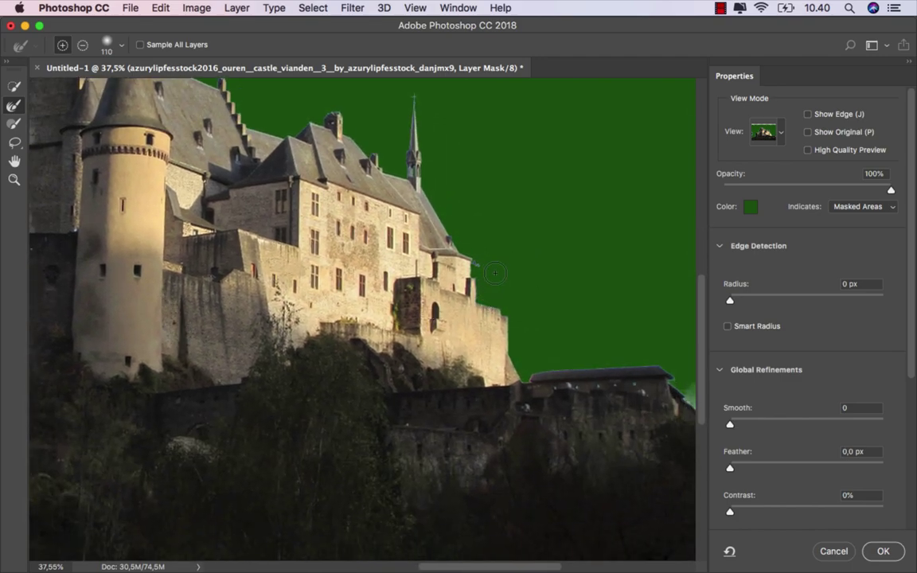
scroll(536, 350, "right", 5)
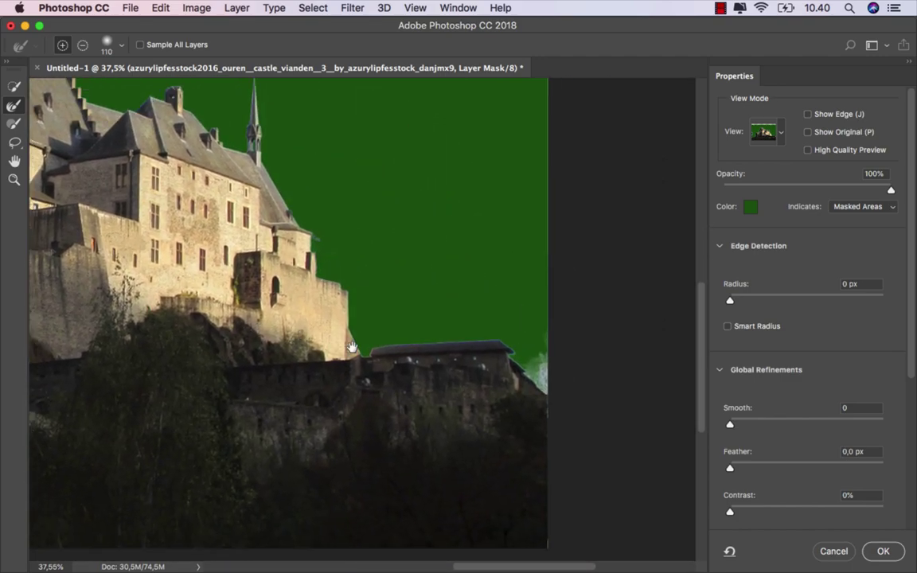
left_click_drag(525, 362, 537, 397)
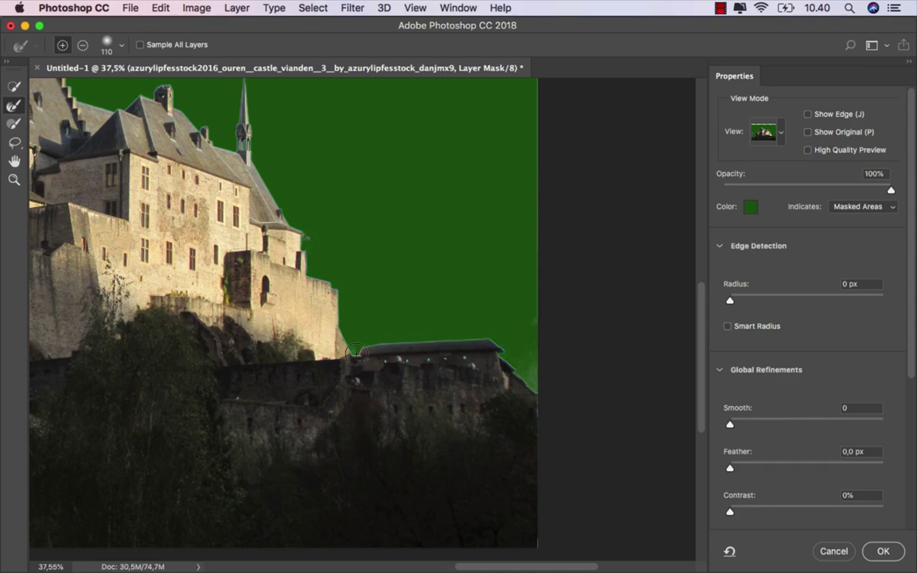
scroll(471, 427, "down", 2)
scroll(472, 427, "down", 3)
scroll(202, 374, "left", 5)
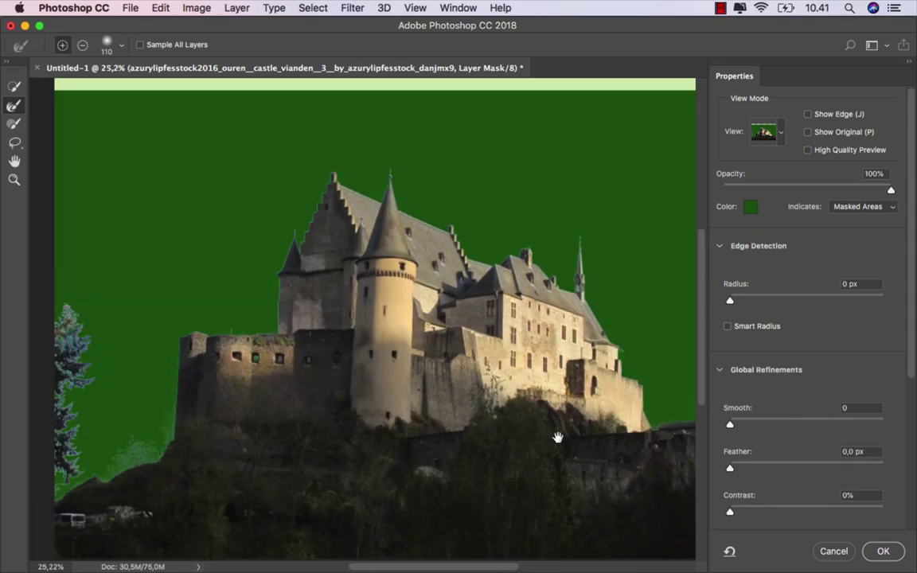
scroll(434, 418, "down", 2)
Step: Paint the left-edge tree out of the mask with a 292 brush and apply the refinement
left_click(15, 125)
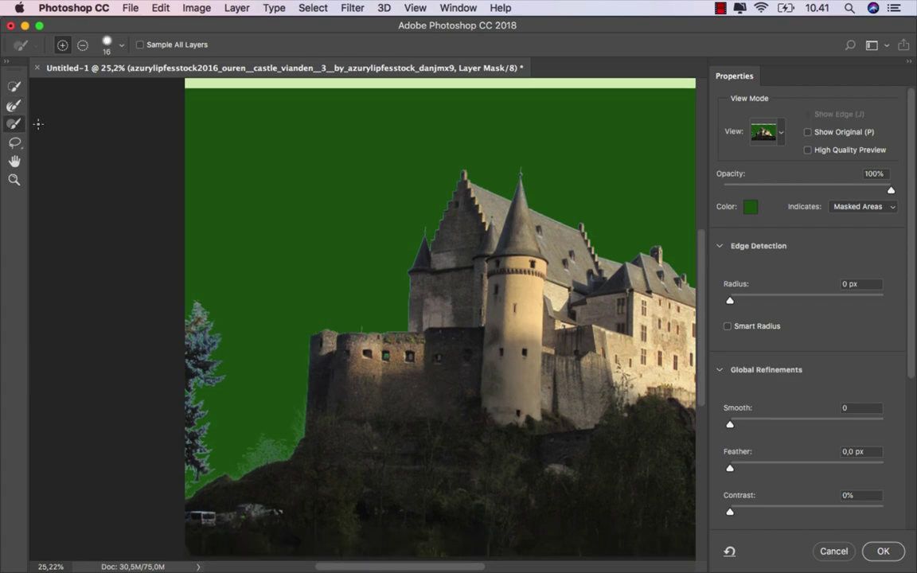
left_click_drag(196, 273, 239, 298)
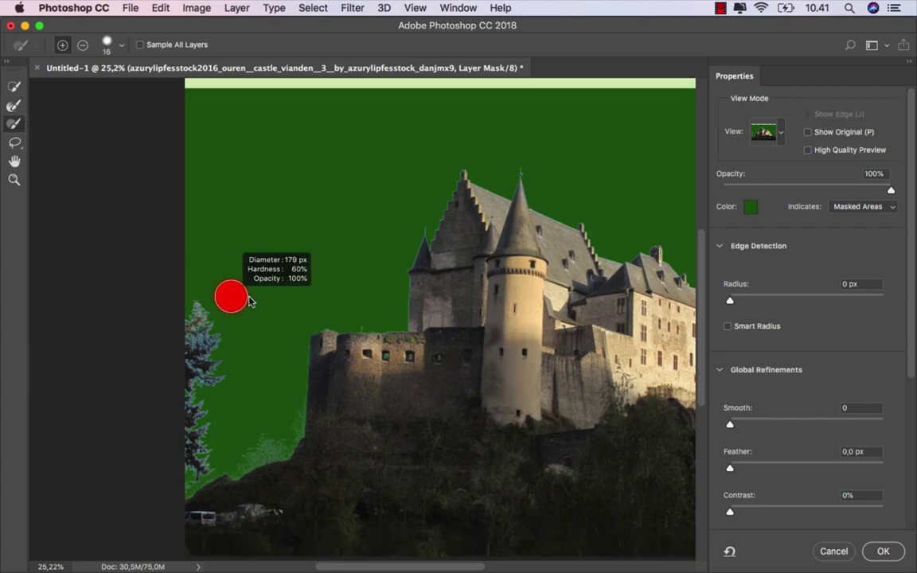
left_click(208, 310)
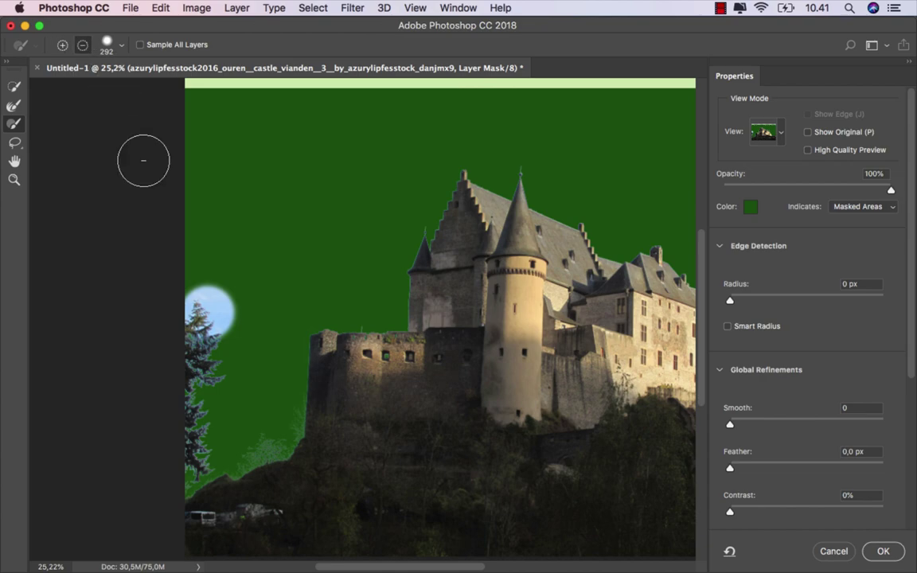
mouse_move(191, 290)
left_mouse_down()
mouse_move(222, 360)
mouse_move(177, 470)
left_mouse_up()
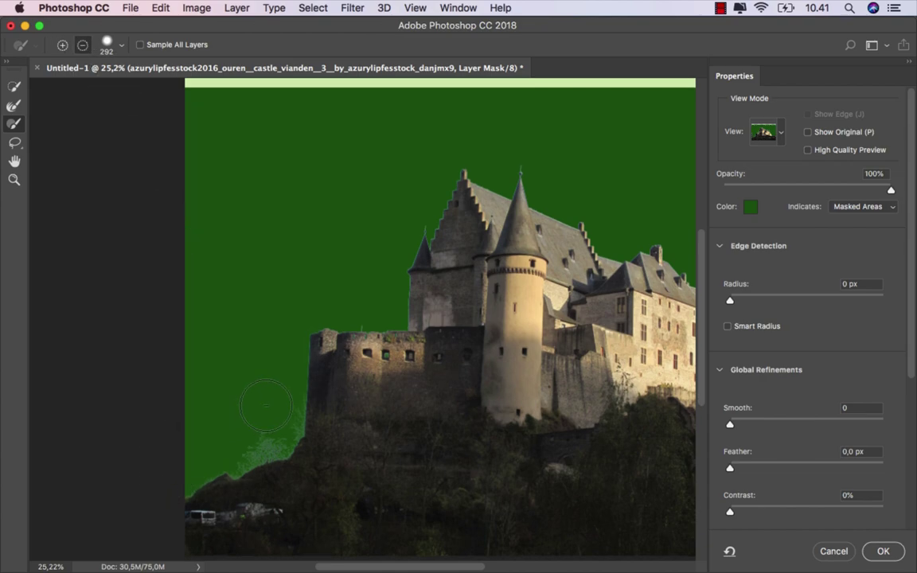
scroll(267, 404, "down", 2)
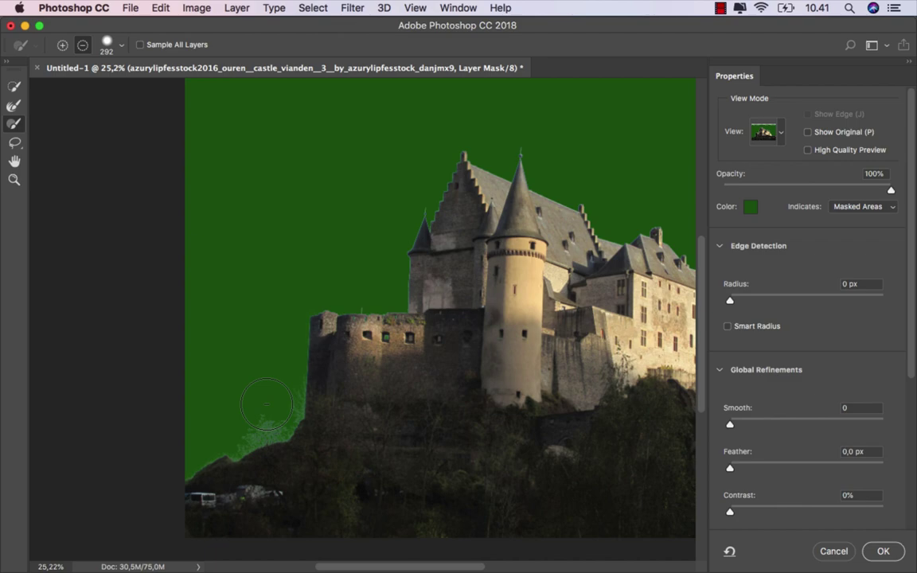
left_click(883, 552)
Step: Rasterize the castle layer and permanently apply its layer mask
scroll(257, 480, "up", 3)
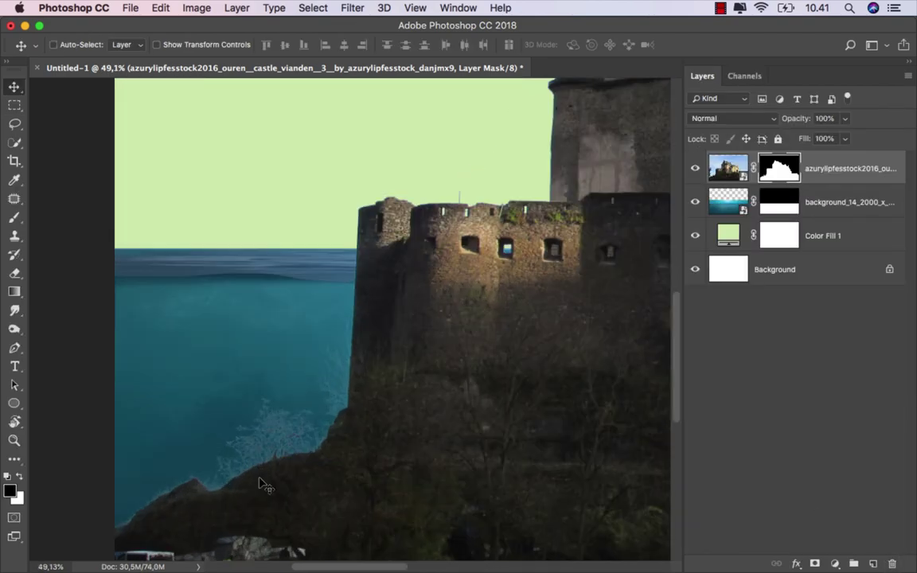
left_click_drag(261, 485, 307, 364)
right_click(806, 194)
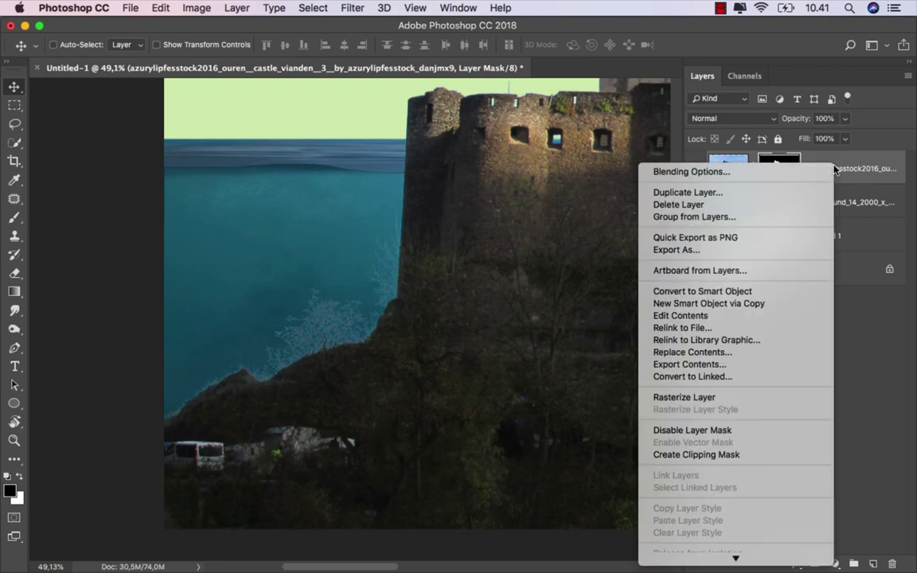
left_click(718, 398)
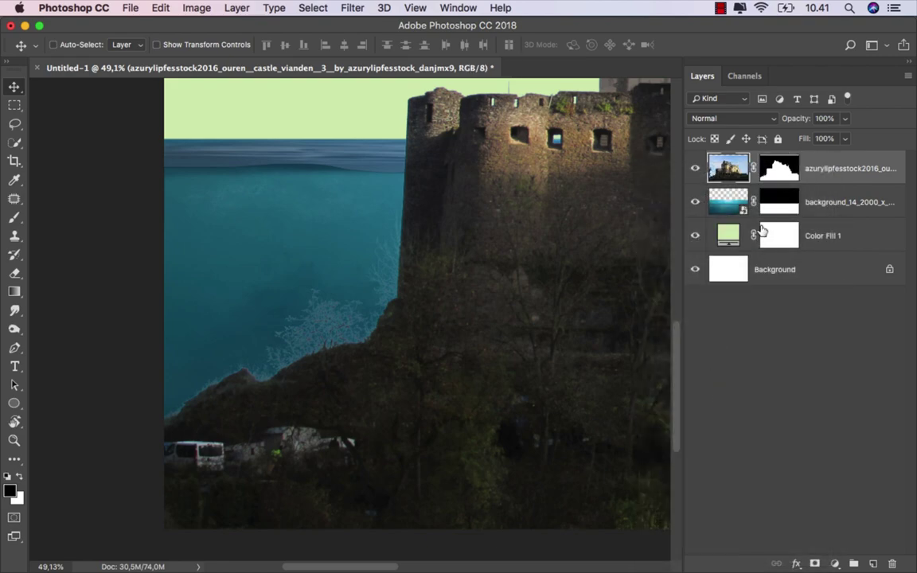
right_click(778, 168)
left_click(760, 204)
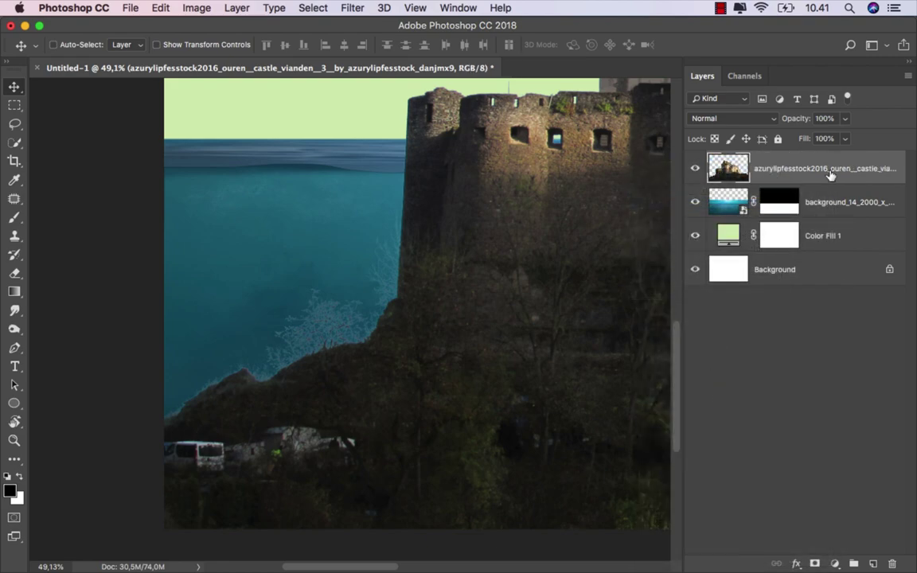
left_click(16, 201)
Step: Patch the parked van at the cliff base with nearby foliage using the Patch tool
right_click(16, 202)
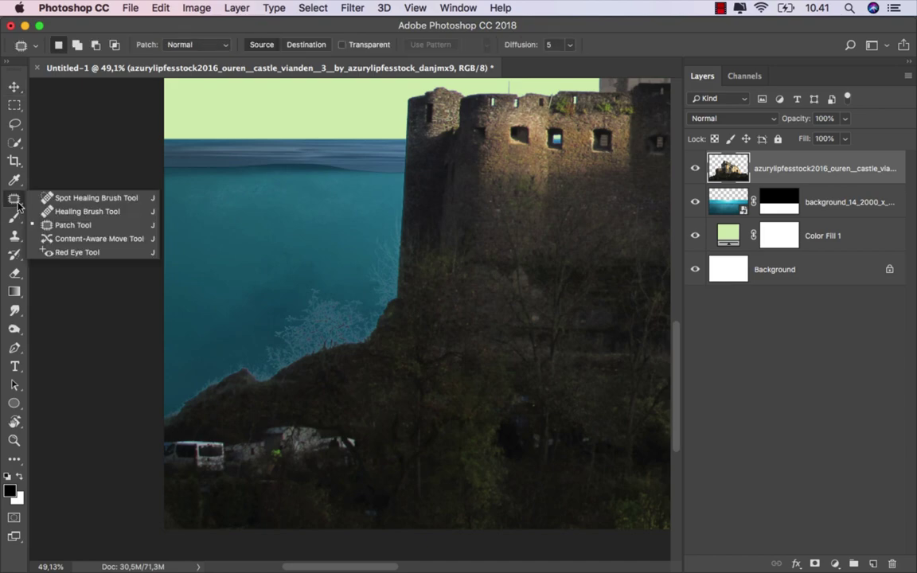
left_click(63, 224)
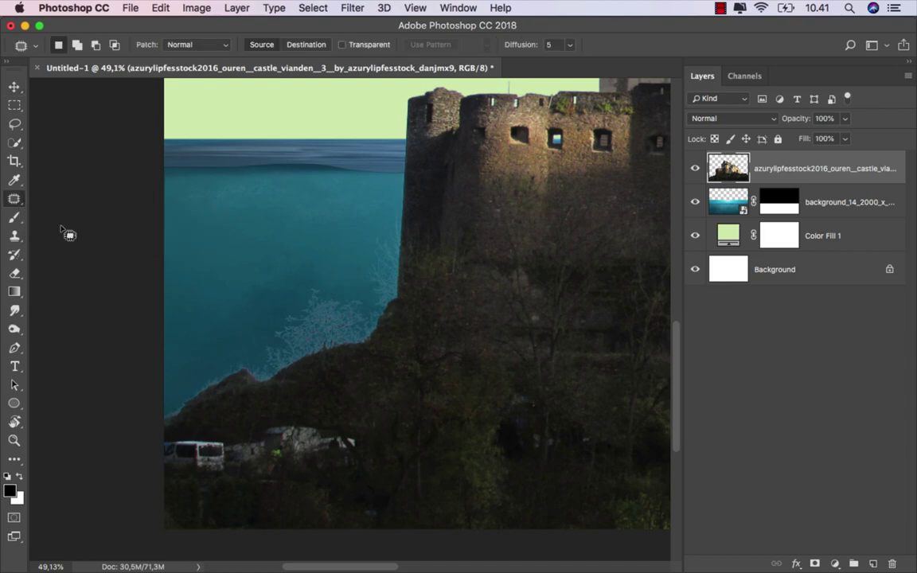
scroll(337, 466, "up", 1)
left_click_drag(325, 419, 204, 482)
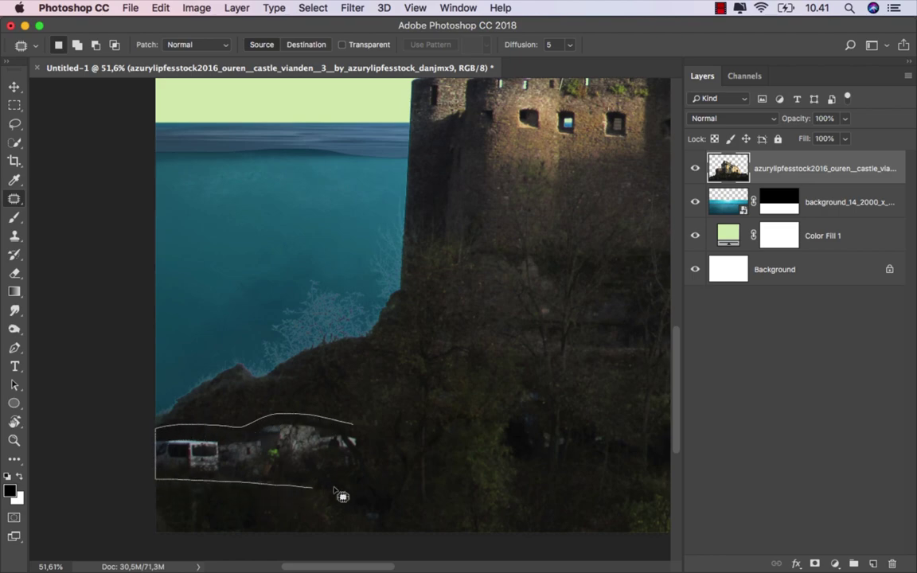
left_click_drag(208, 488, 380, 440)
mouse_move(297, 452)
left_mouse_down()
mouse_move(486, 440)
mouse_move(465, 384)
left_mouse_up()
key("ctrl+d")
Step: Patch the remaining rubble at the cliff's foot and fit the whole image on screen
mouse_move(378, 450)
left_mouse_down()
mouse_move(364, 494)
mouse_move(399, 388)
mouse_move(360, 458)
left_mouse_up()
key("ctrl+d")
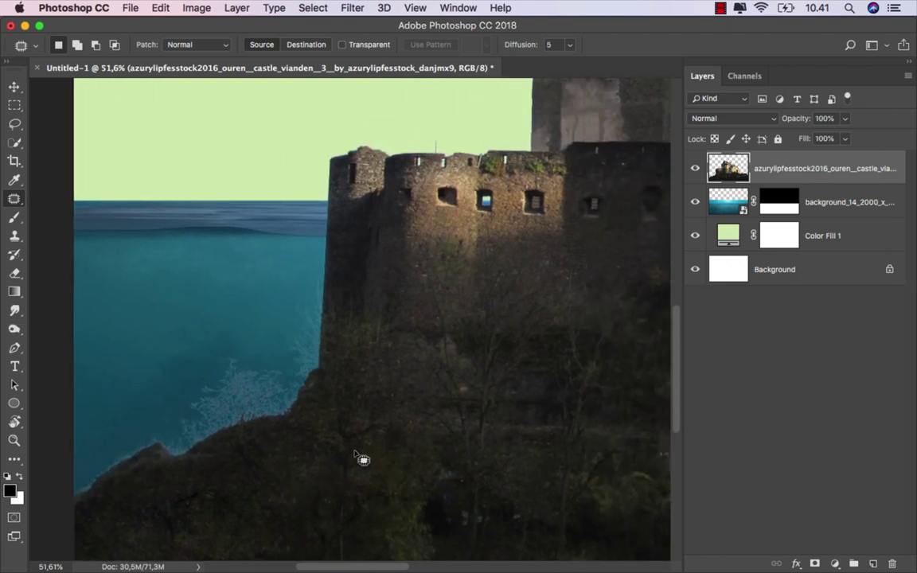
scroll(360, 458, "down", 3)
scroll(293, 409, "down", 3)
left_click(14, 86)
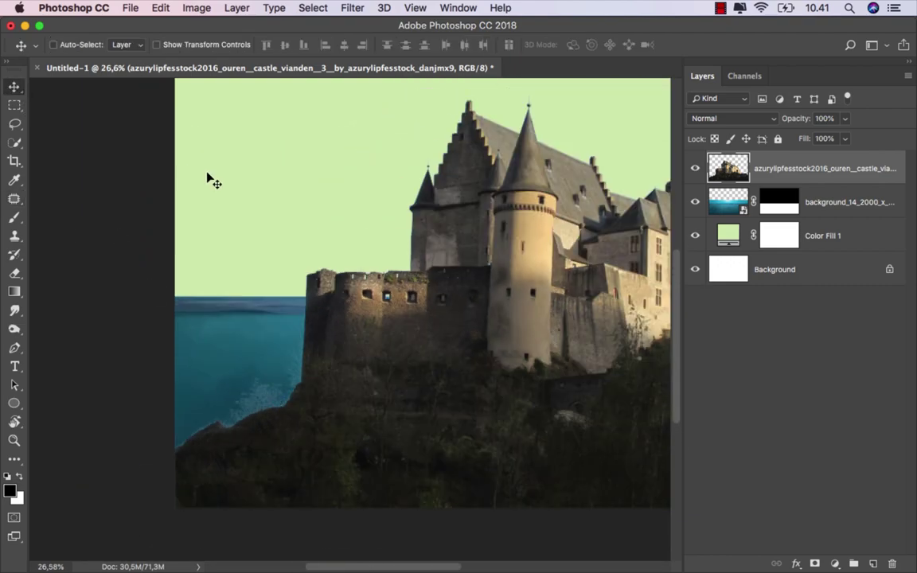
key("ctrl+0")
scroll(310, 328, "down", 1)
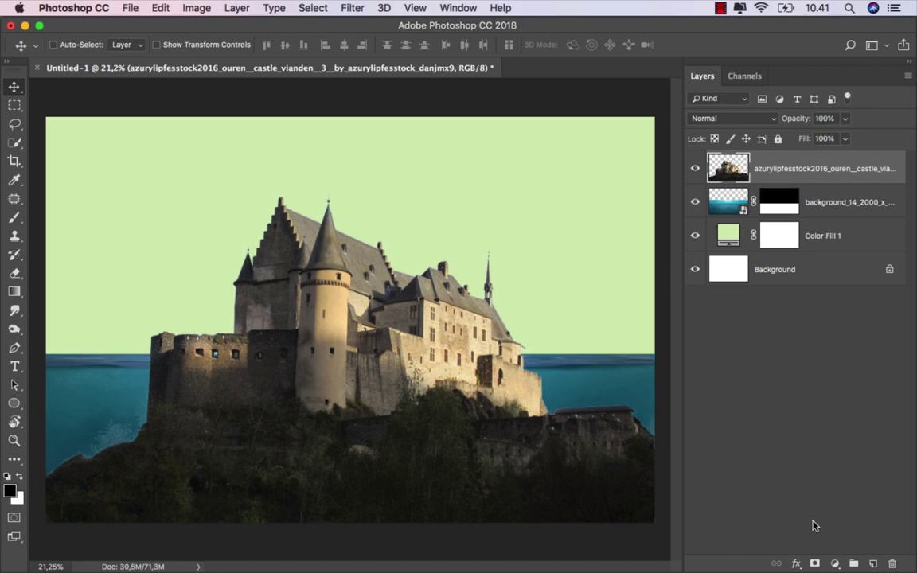
Step: Add a white layer mask to the castle layer and choose a hard round brush
left_click(813, 562)
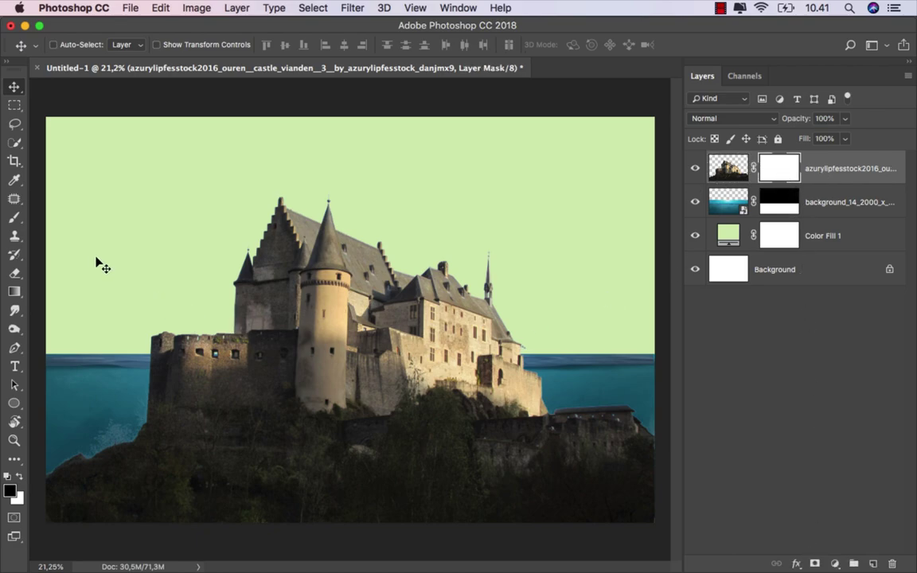
left_click(24, 217)
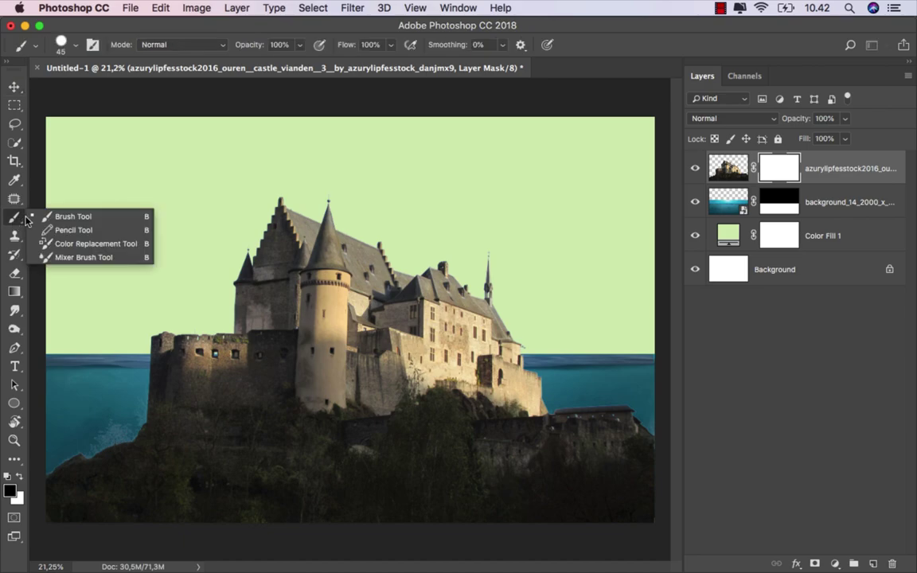
right_click(159, 269)
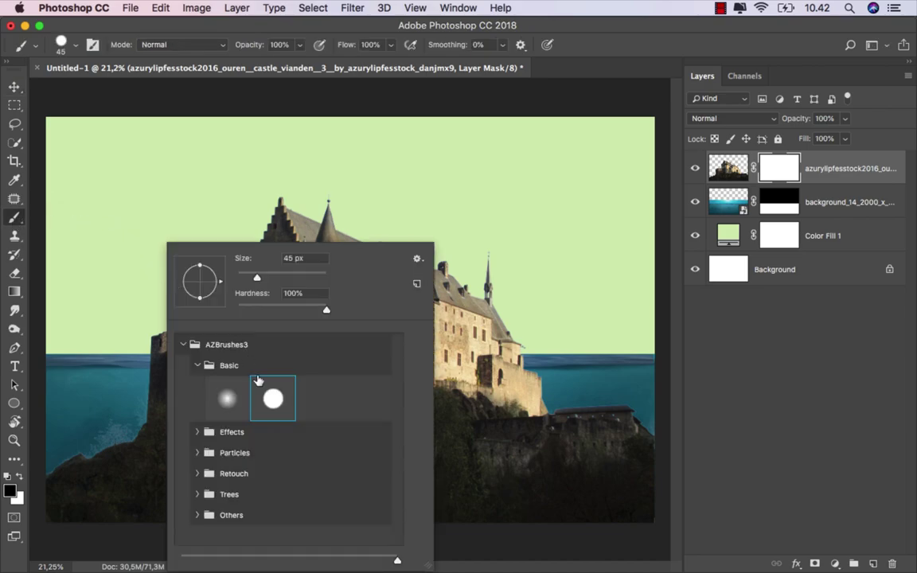
key("Escape")
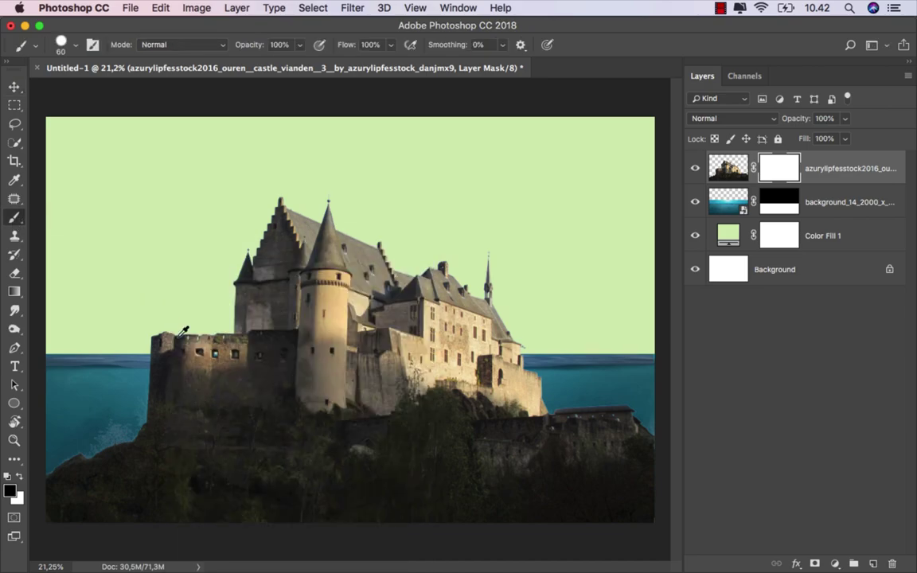
scroll(132, 361, "up", 5, "alt")
Step: Paint black on the mask along the castle's waterline, from the left wall to the right-side water
left_click_drag(92, 396, 239, 389)
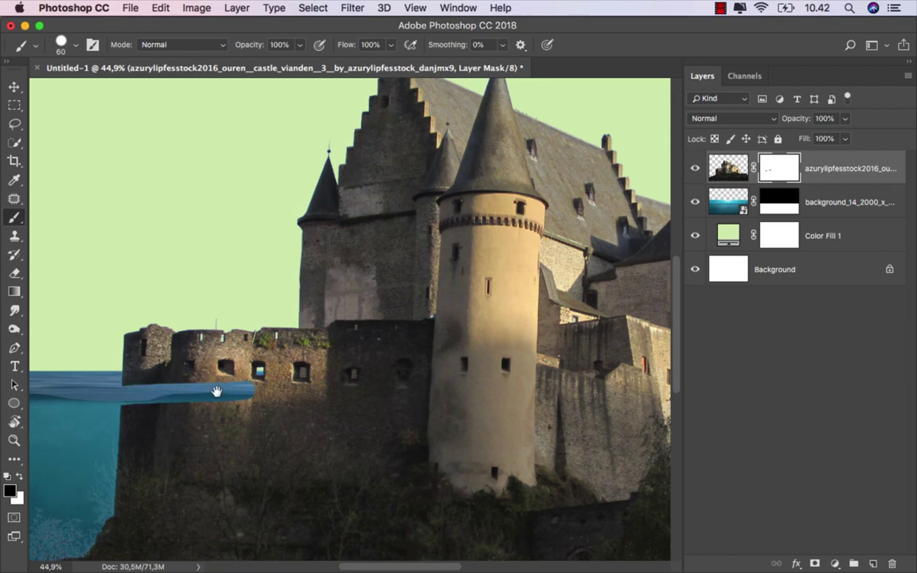
scroll(206, 390, "down", 2)
left_click_drag(111, 353, 458, 364)
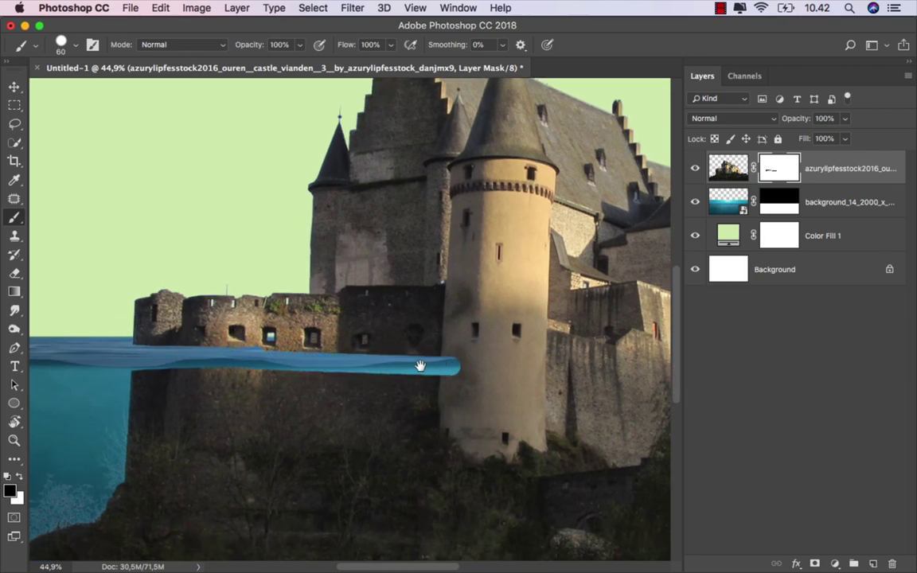
scroll(238, 358, "right", 3)
left_click_drag(86, 348, 411, 359)
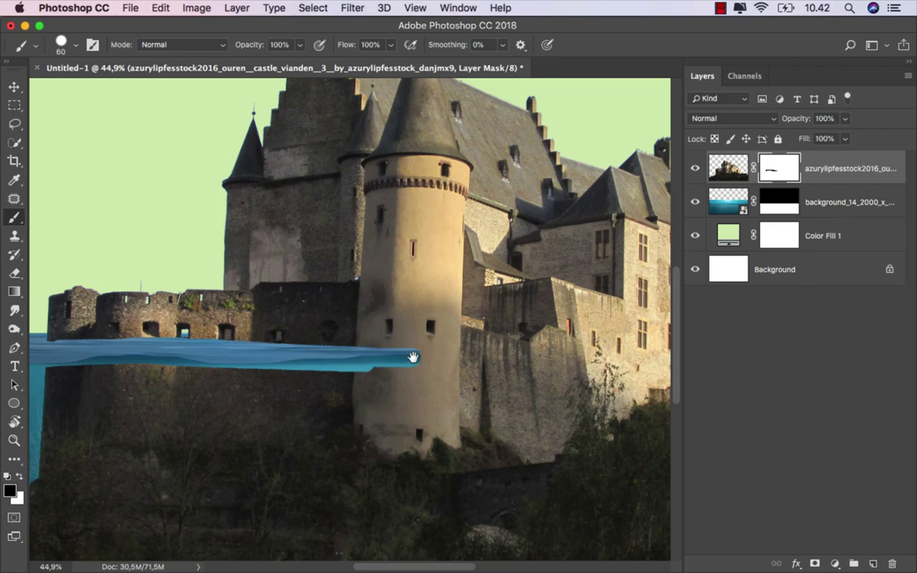
scroll(412, 358, "right", 3)
left_click_drag(128, 351, 405, 348)
scroll(143, 352, "right", 3)
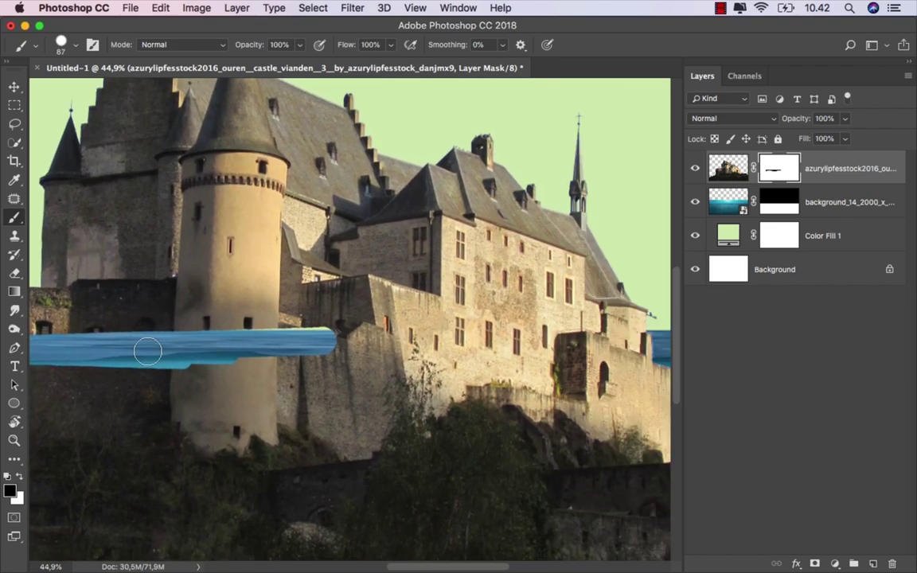
left_click_drag(143, 351, 451, 357)
left_click_drag(324, 357, 181, 357)
mouse_move(262, 352)
left_mouse_down()
mouse_move(552, 354)
mouse_move(193, 358)
left_mouse_up()
Step: Pan back to the castle's left side and touch up the masked waterline strip
scroll(222, 346, "down", 1)
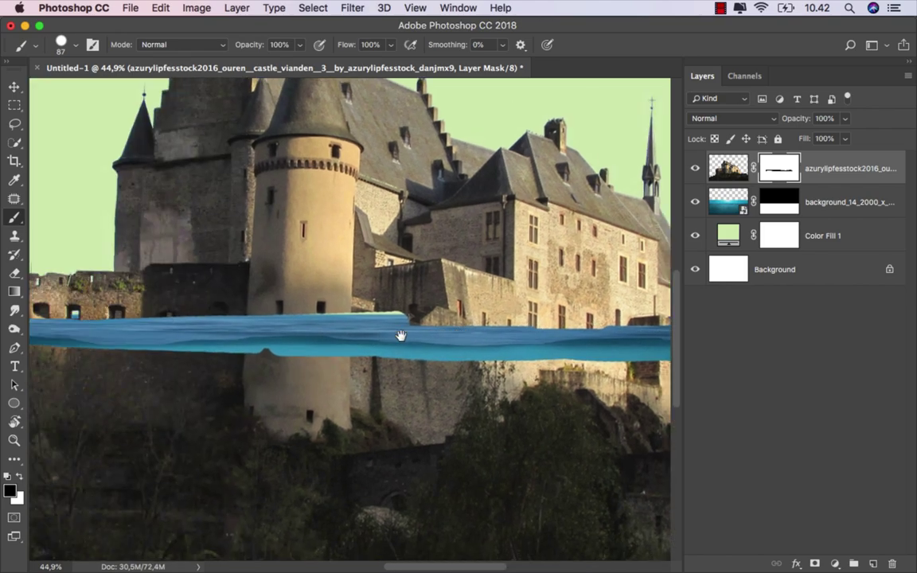
scroll(401, 334, "left", 1)
scroll(421, 346, "left", 3)
scroll(437, 356, "down", 1)
left_click_drag(337, 358, 388, 358)
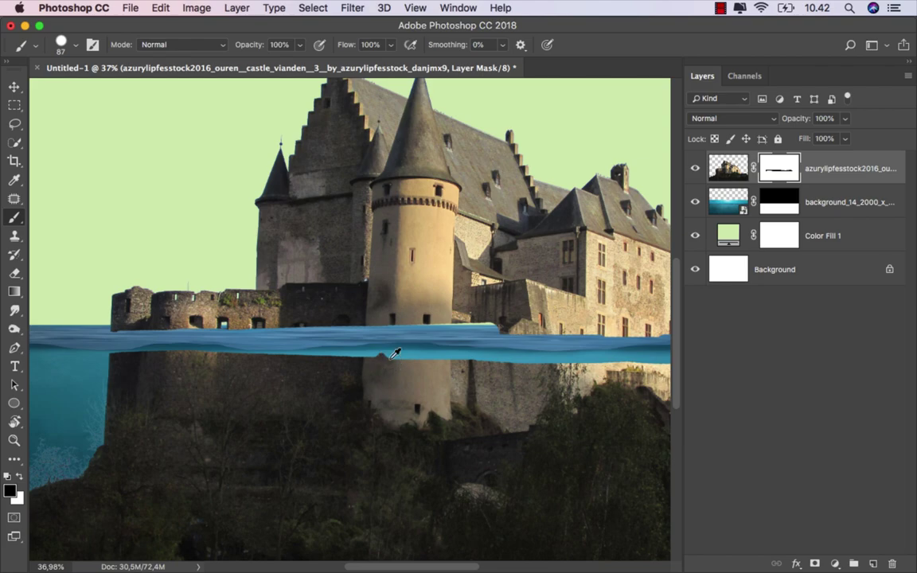
scroll(395, 353, "down", 1)
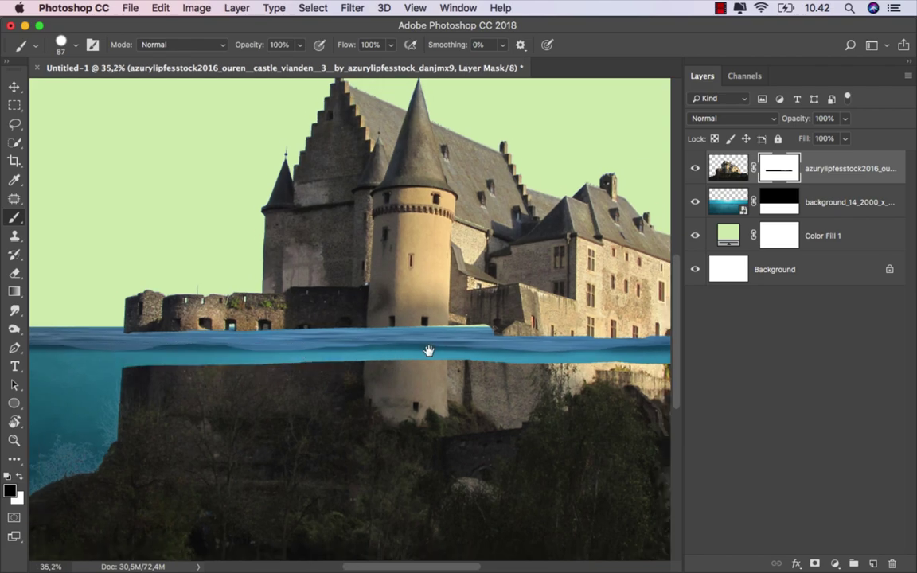
left_click_drag(428, 351, 209, 351)
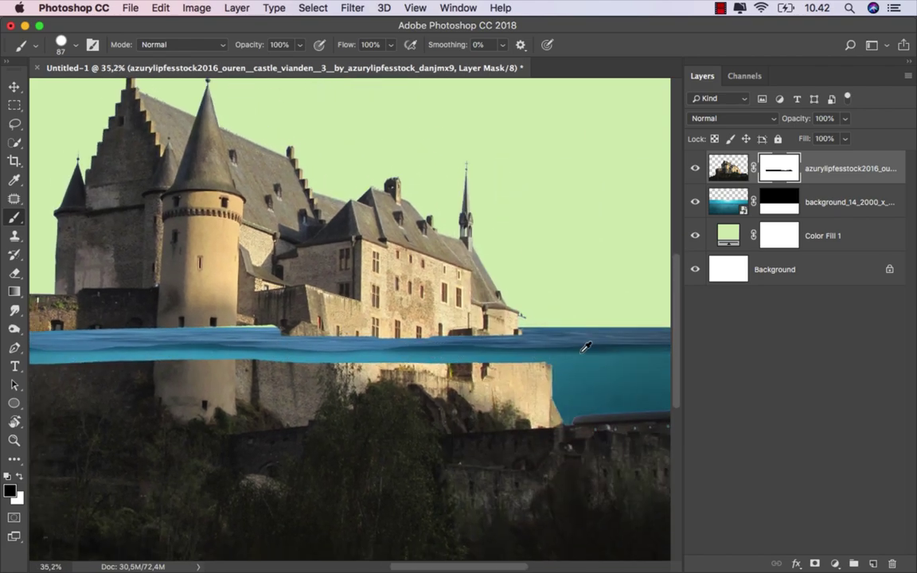
scroll(583, 348, "down", 5)
scroll(271, 400, "up", 1)
scroll(255, 358, "up", 2)
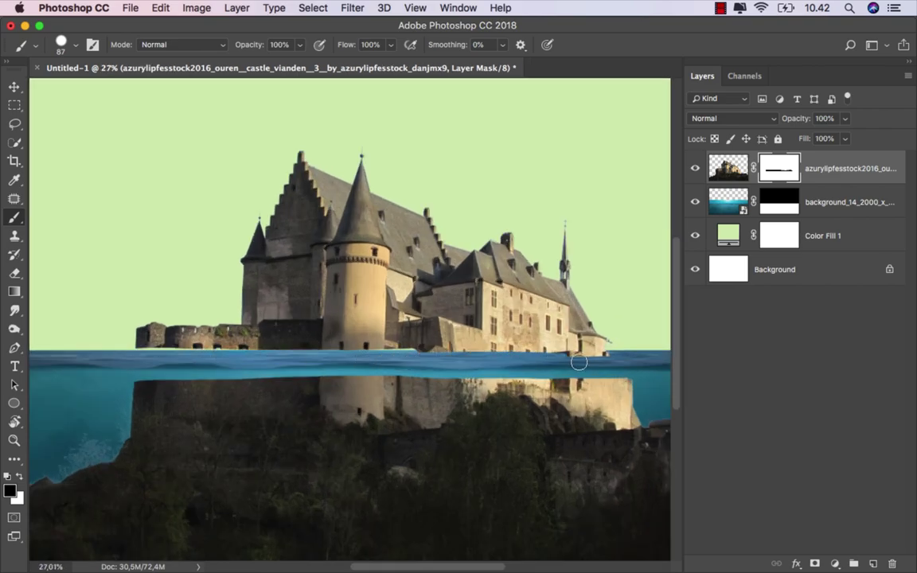
scroll(234, 334, "up", 1)
scroll(147, 335, "up", 1)
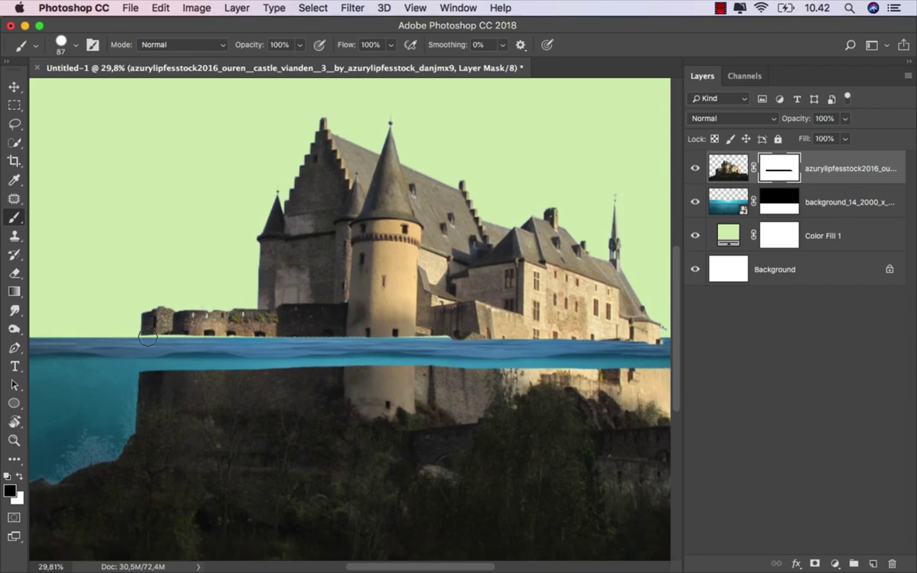
Step: Switch to the Pen Tool and start a path at the left waterline
right_click(14, 348)
left_click(61, 344)
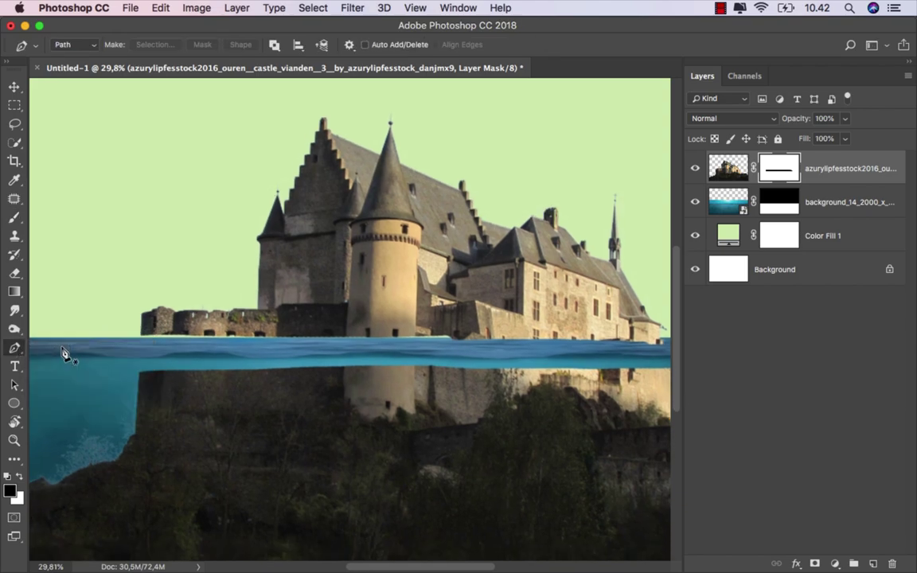
scroll(137, 352, "up", 10)
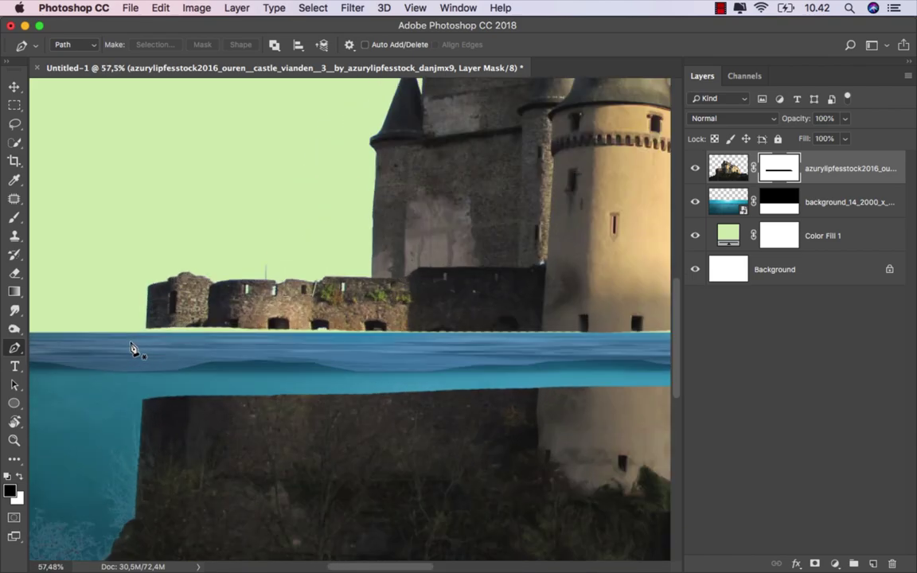
left_click(124, 343)
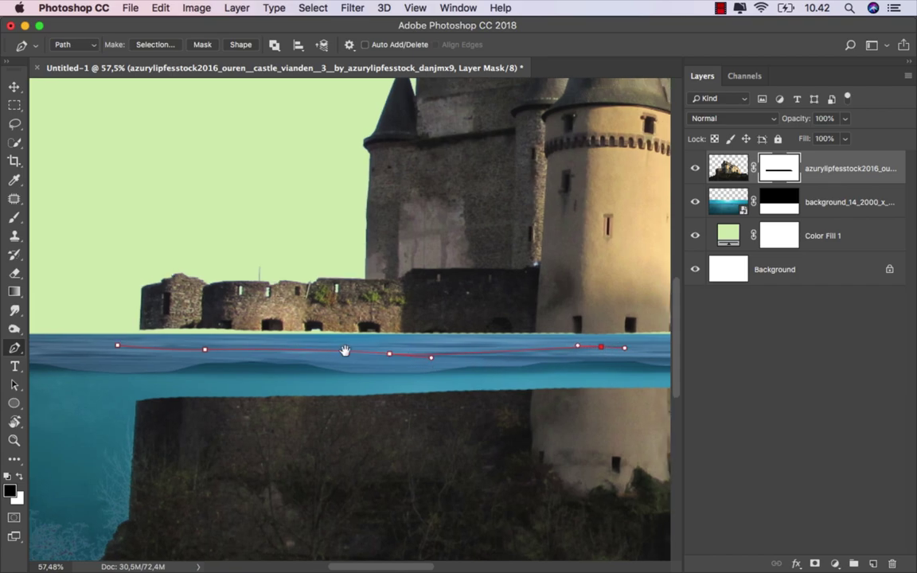
Step: Trace the path along the waterline to the right, loop above the left wall, and close it
left_click_drag(625, 349, 198, 356)
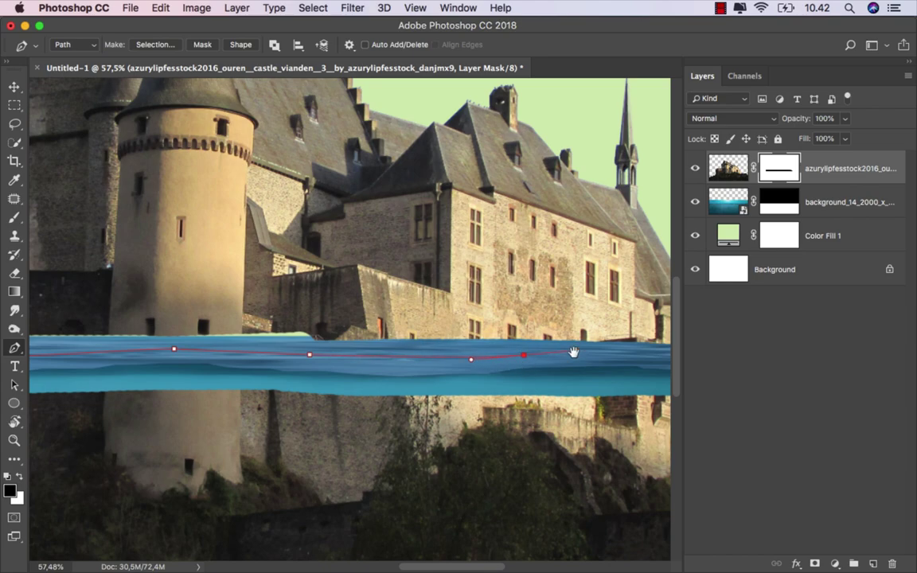
left_click_drag(572, 352, 298, 353)
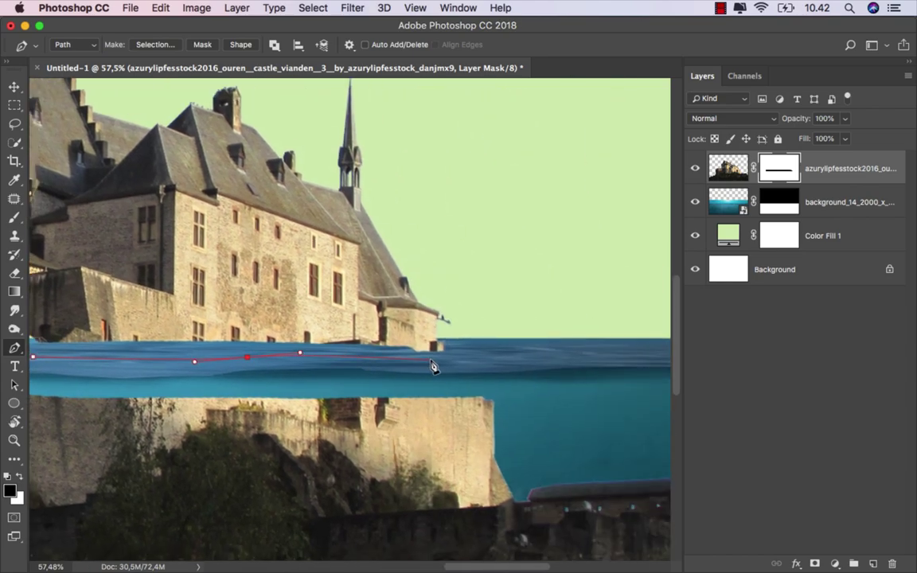
scroll(487, 364, "down", 2)
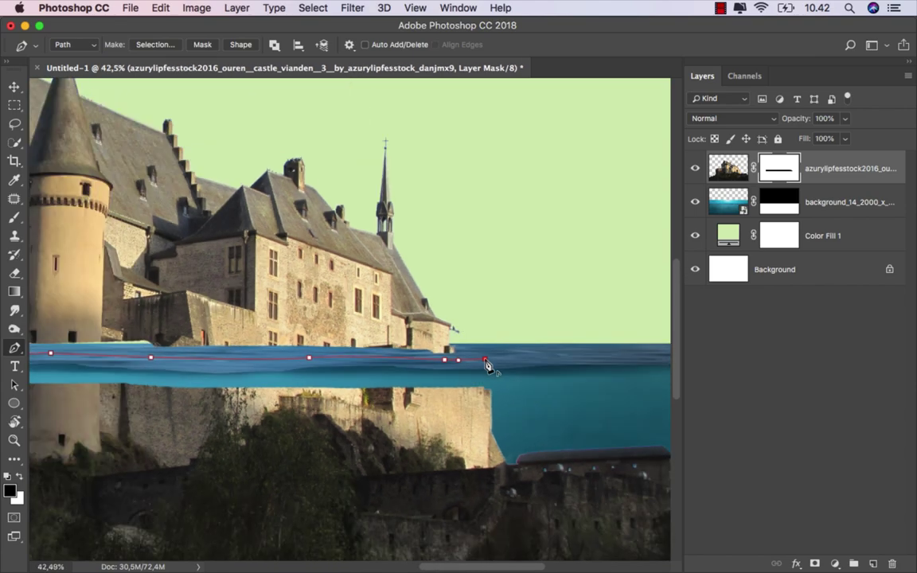
scroll(488, 342, "down", 1)
scroll(489, 322, "left", 5)
scroll(489, 322, "down", 1)
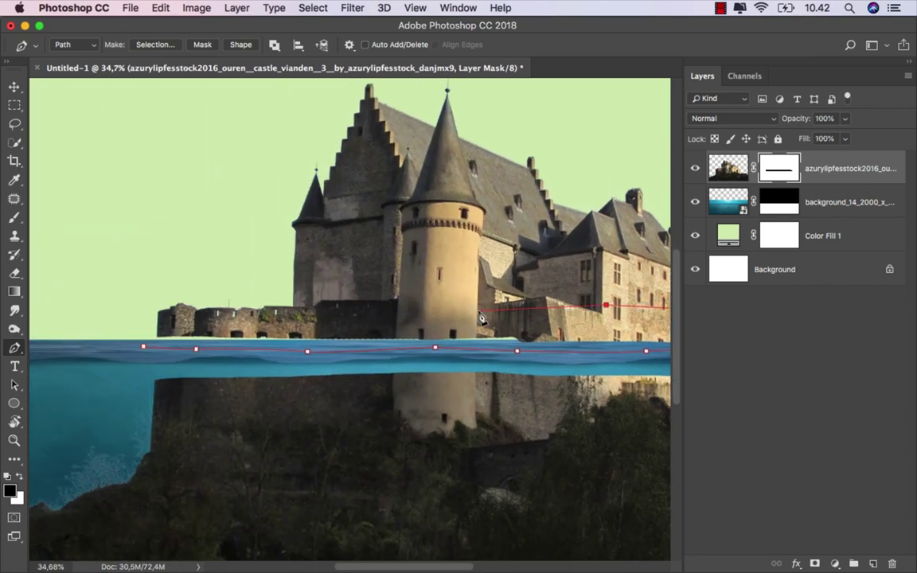
scroll(490, 322, "down", 1)
left_click(170, 296)
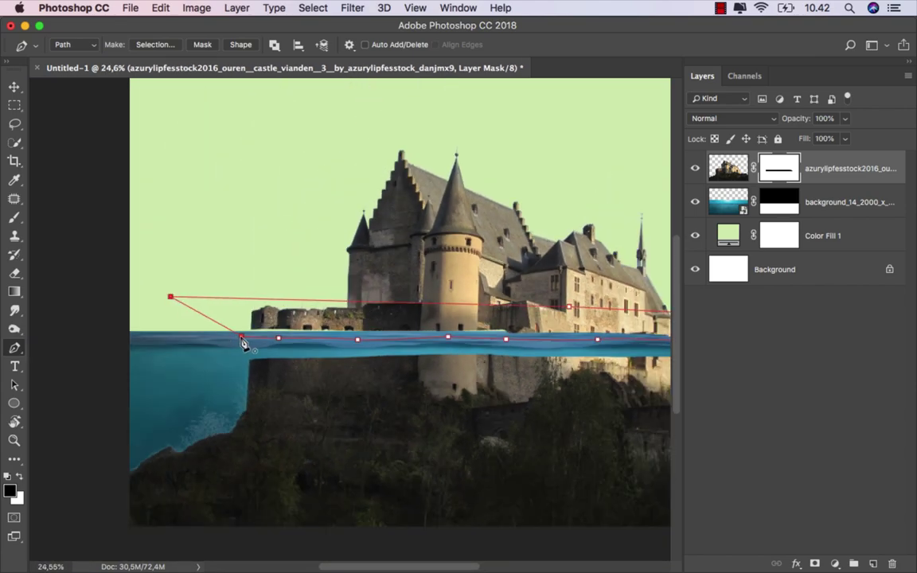
left_click_drag(268, 350, 241, 354)
scroll(241, 354, "down", 1)
Step: Turn the closed waterline path into a selection
right_click(354, 257)
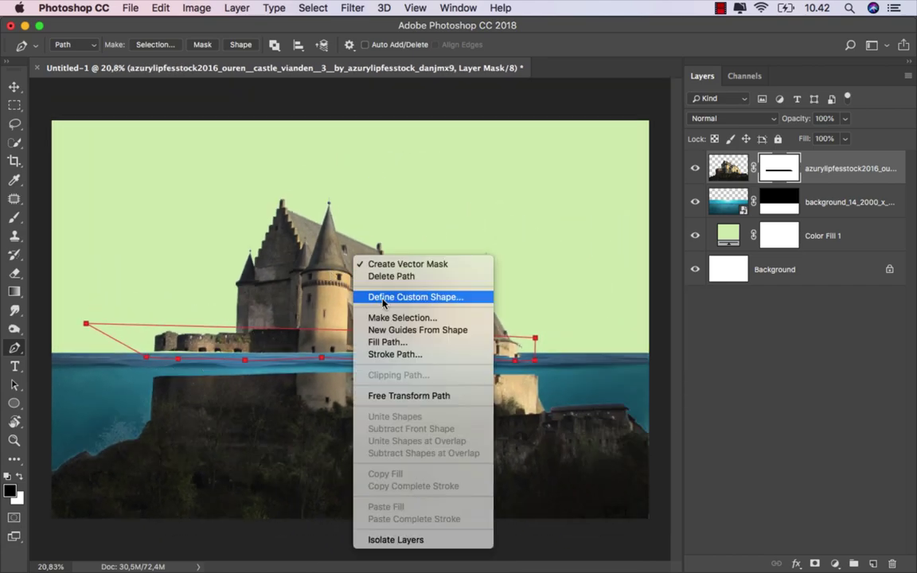
left_click(398, 317)
left_click(602, 252)
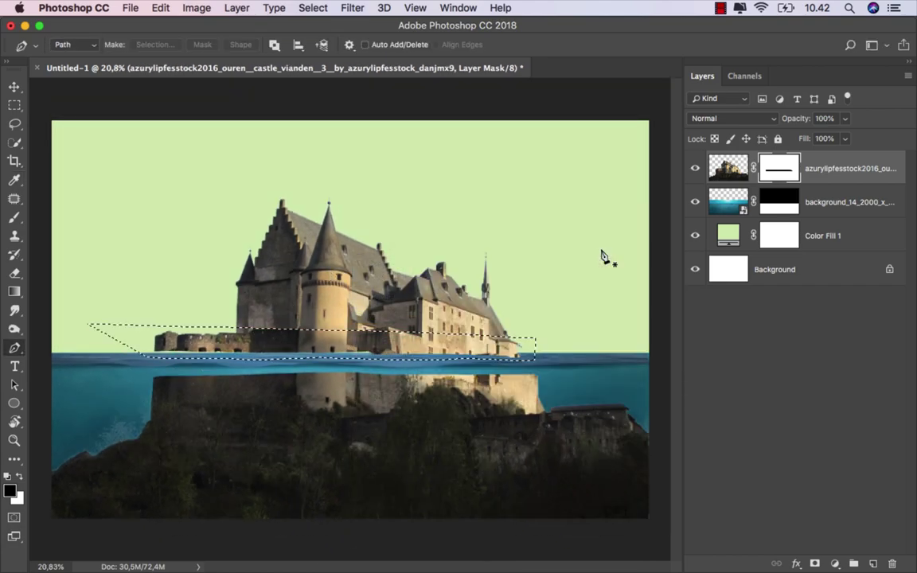
Step: Paint white with a 257 px brush to restore the wall above the water, then deselect
left_click(15, 217)
left_click(60, 222)
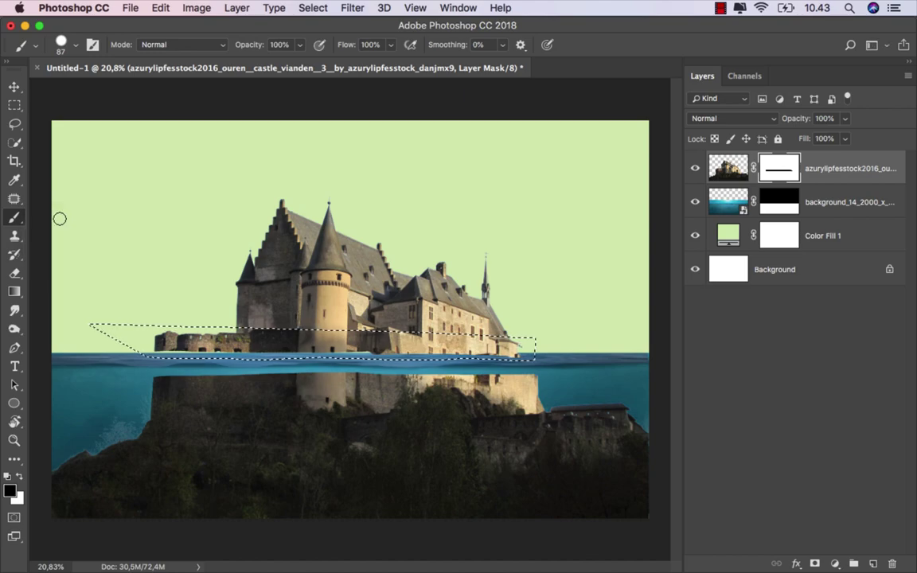
scroll(126, 297, "up", 1)
left_click_drag(176, 312, 180, 312)
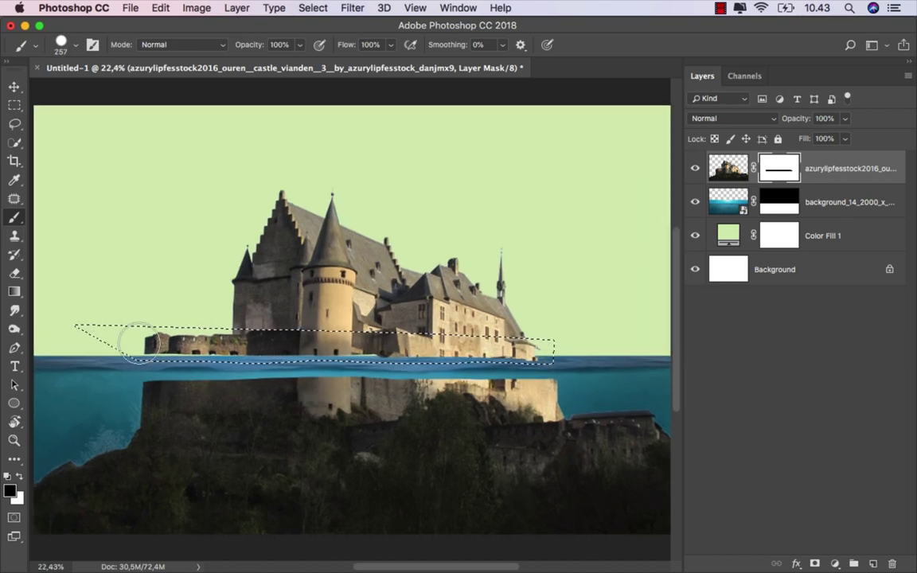
key("x")
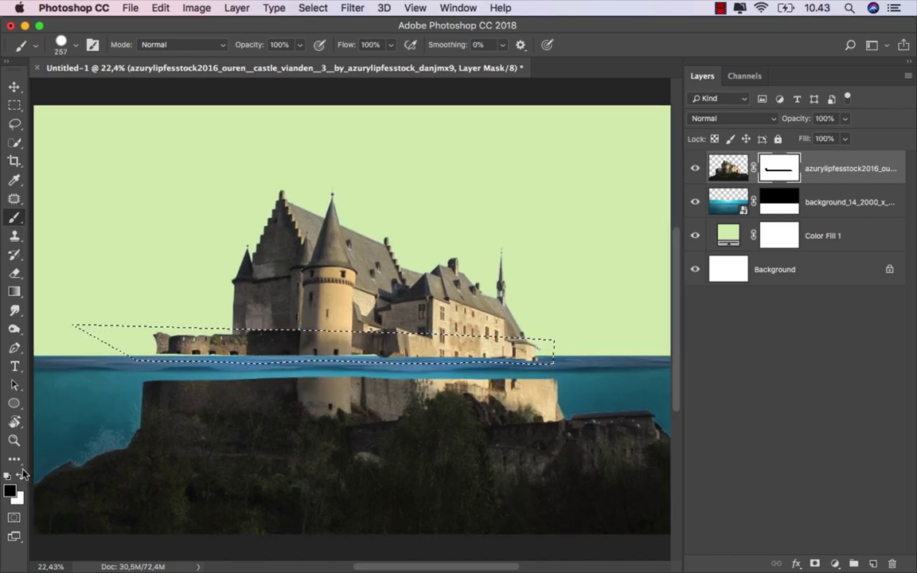
mouse_move(144, 348)
left_mouse_down()
mouse_move(102, 341)
mouse_move(229, 352)
left_mouse_up()
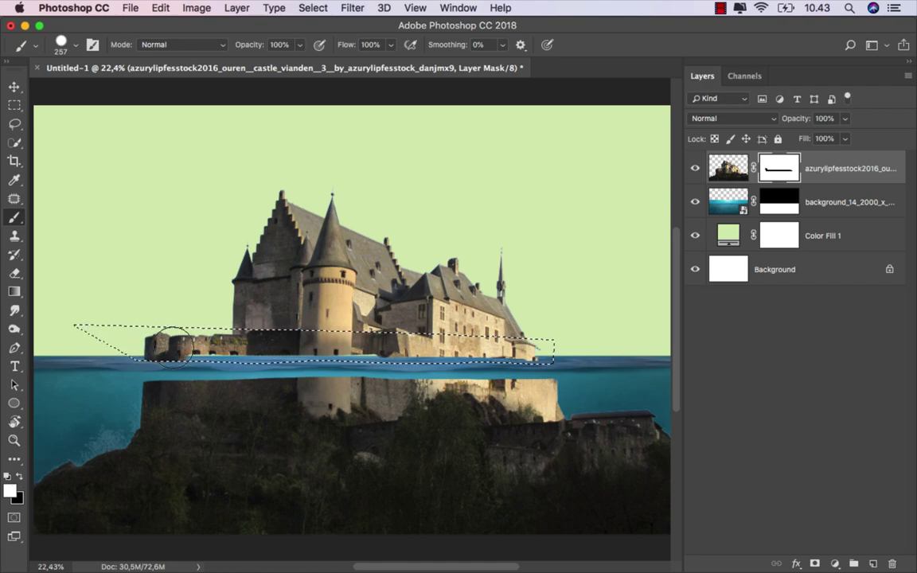
left_click_drag(336, 352, 342, 344)
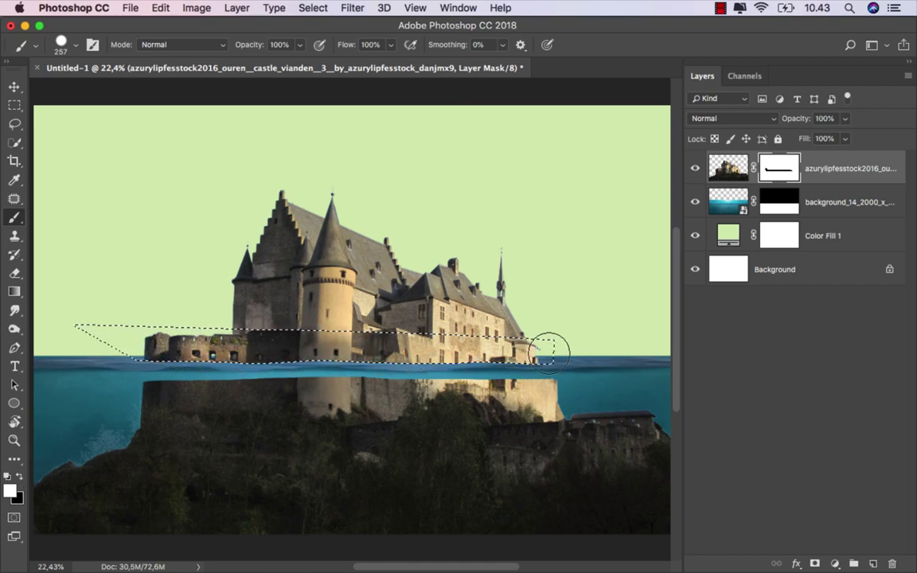
left_click_drag(159, 355, 123, 337)
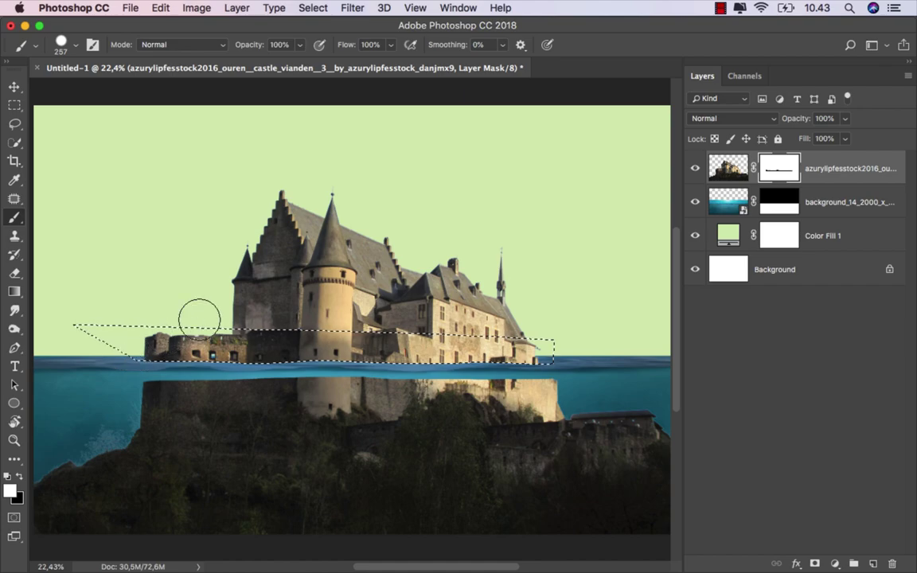
left_click(312, 8)
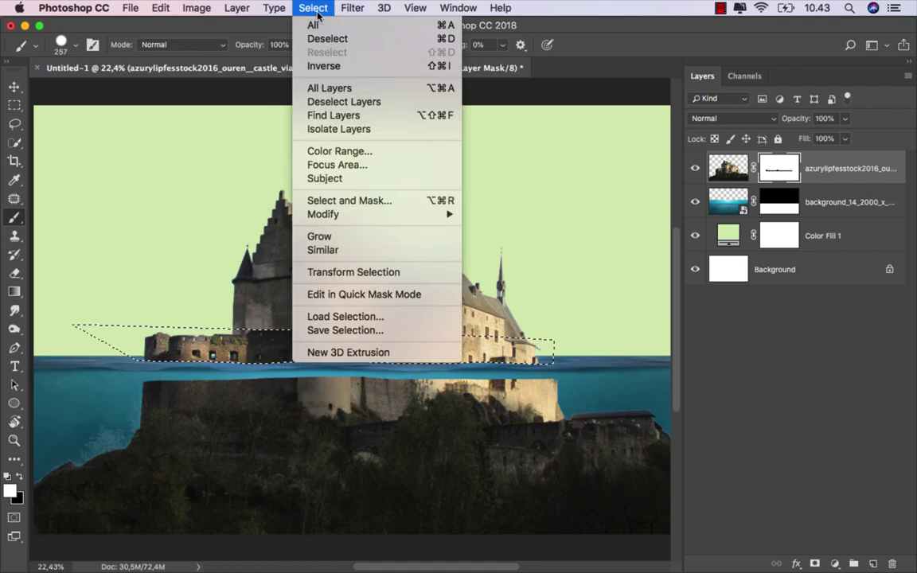
left_click(322, 37)
scroll(362, 355, "up", 5)
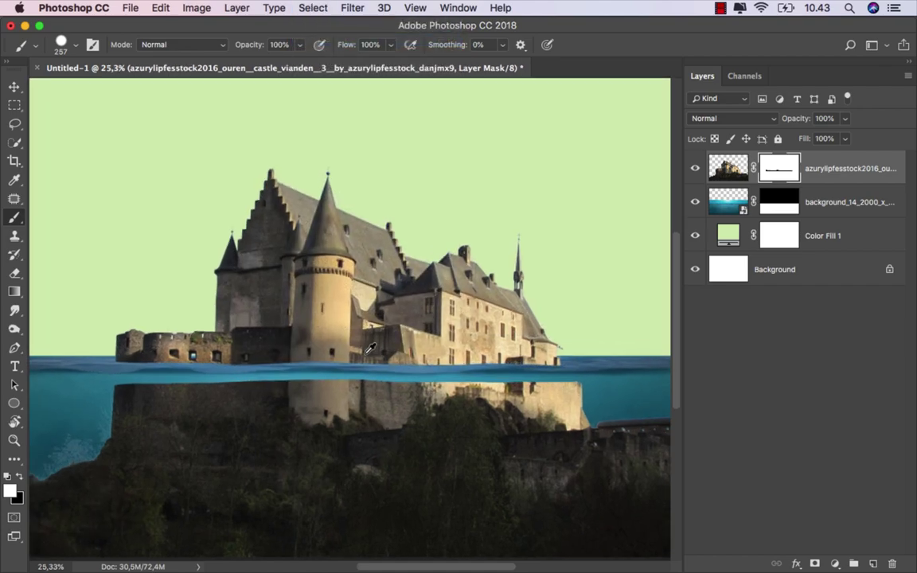
Step: Switch to the Pen Tool and start a curved path at the waterline's left end
left_click_drag(362, 355, 390, 337)
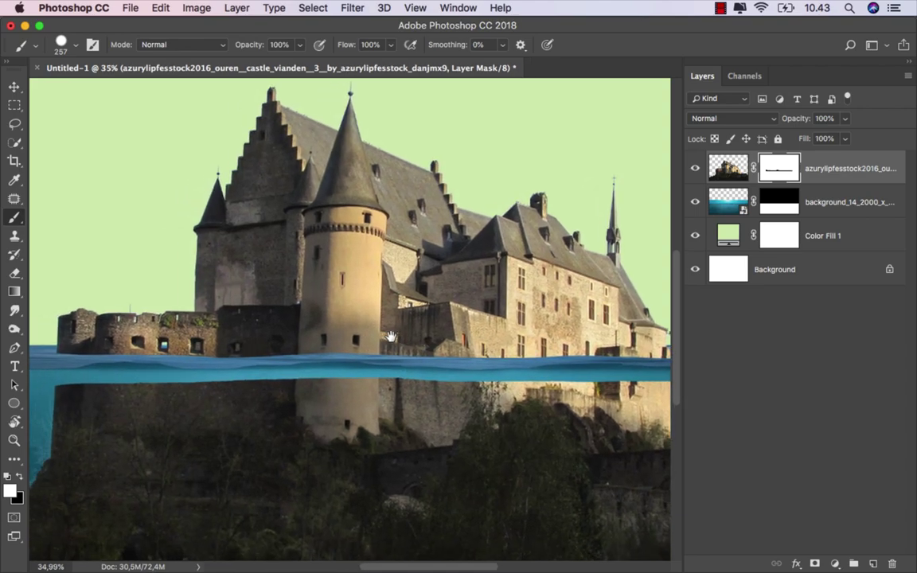
left_click(14, 347)
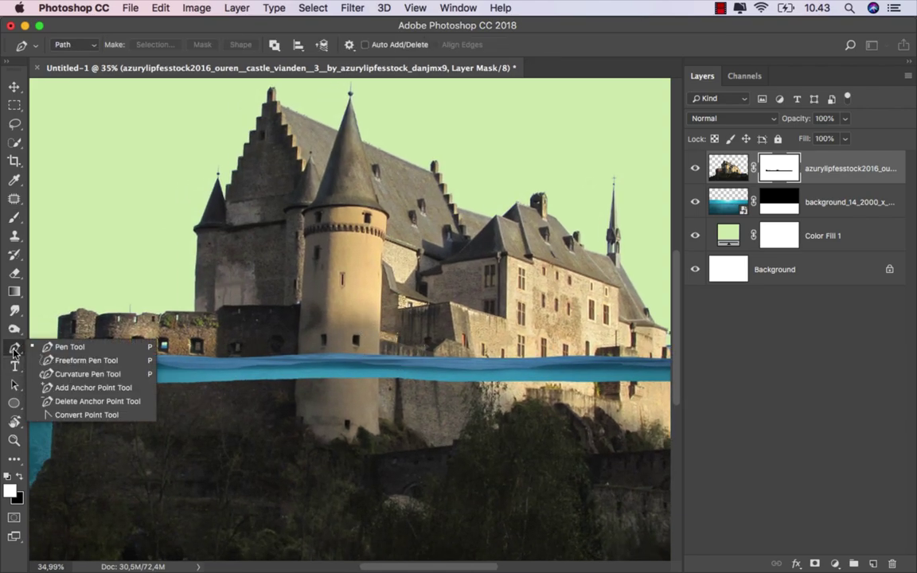
left_click(50, 348)
scroll(56, 381, "up", 5)
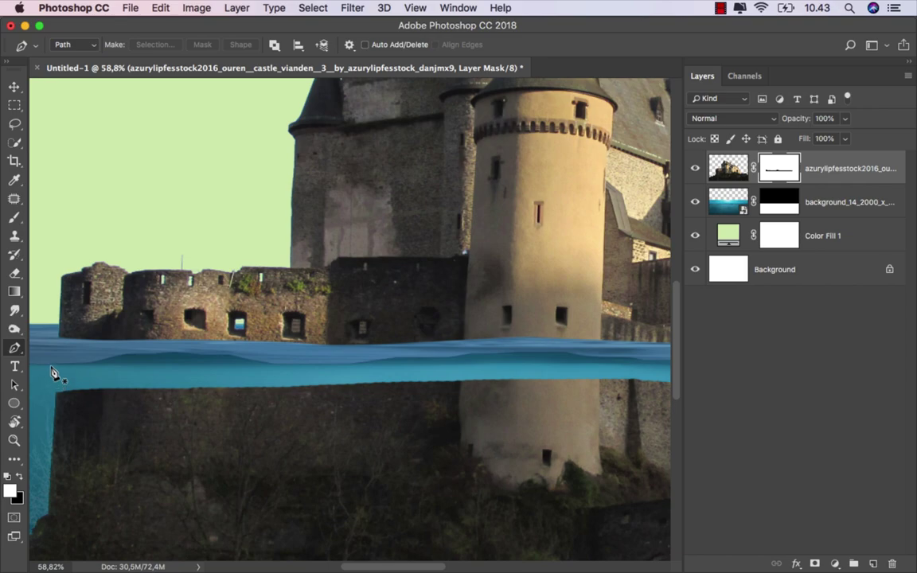
scroll(49, 374, "up", 5)
left_click(49, 367)
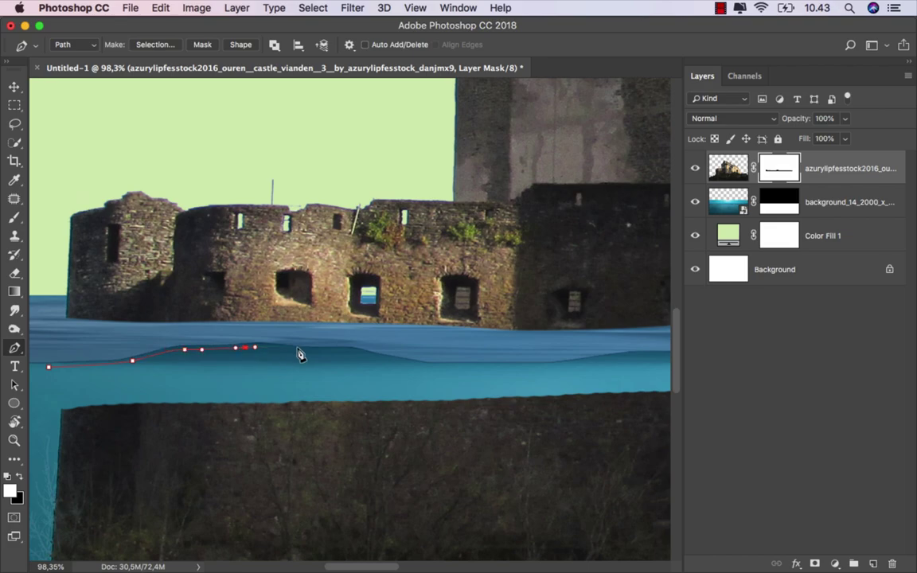
left_click_drag(320, 350, 330, 350)
Step: Continue the path along the waterline to the wall's right end, back along the band bottom, and close it
left_click_drag(553, 368, 156, 385)
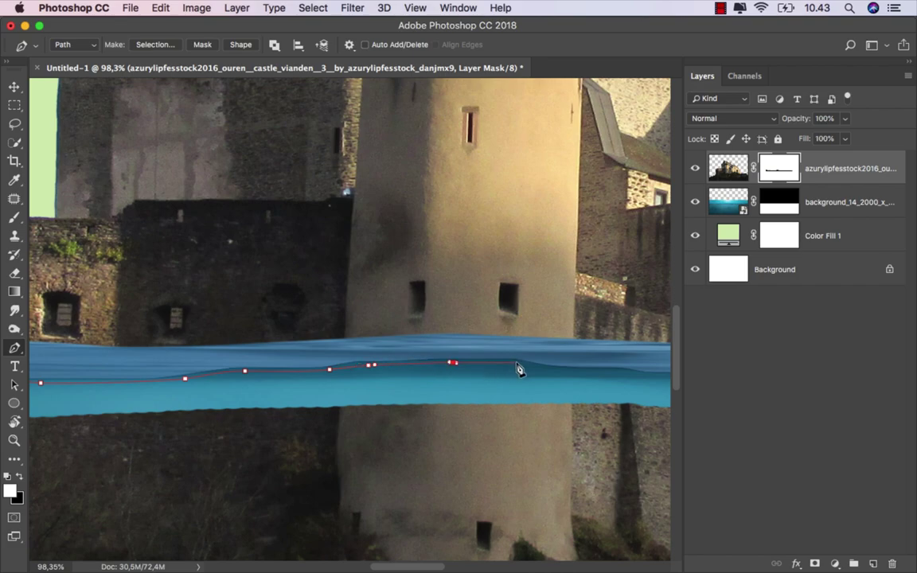
left_click_drag(582, 371, 189, 361)
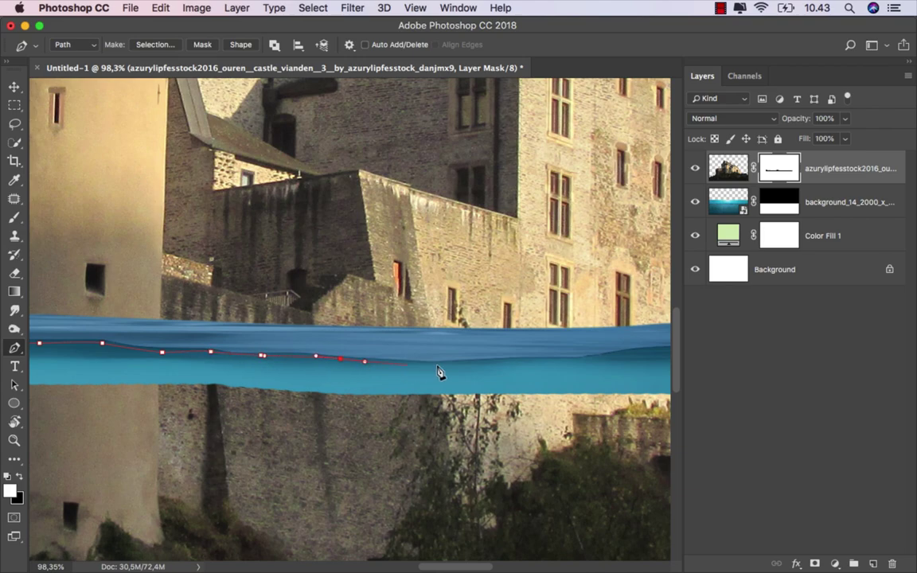
left_click_drag(519, 364, 155, 390)
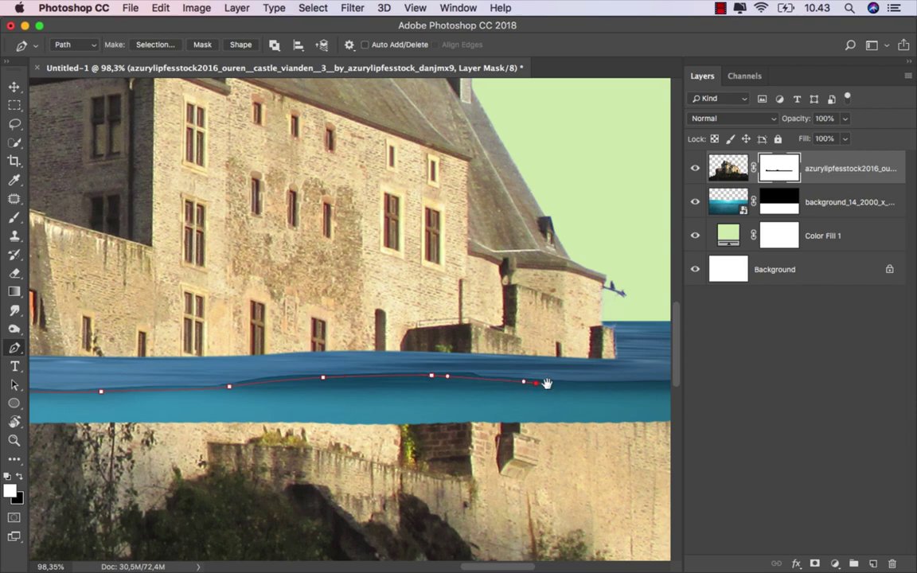
left_click_drag(547, 384, 328, 411)
left_click(464, 409)
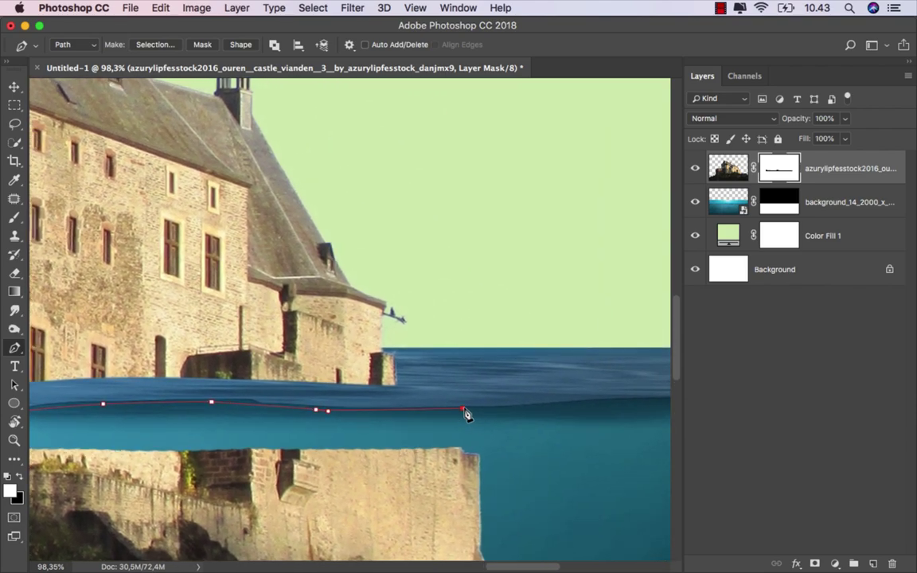
scroll(546, 471, "down", 3)
scroll(547, 476, "down", 3)
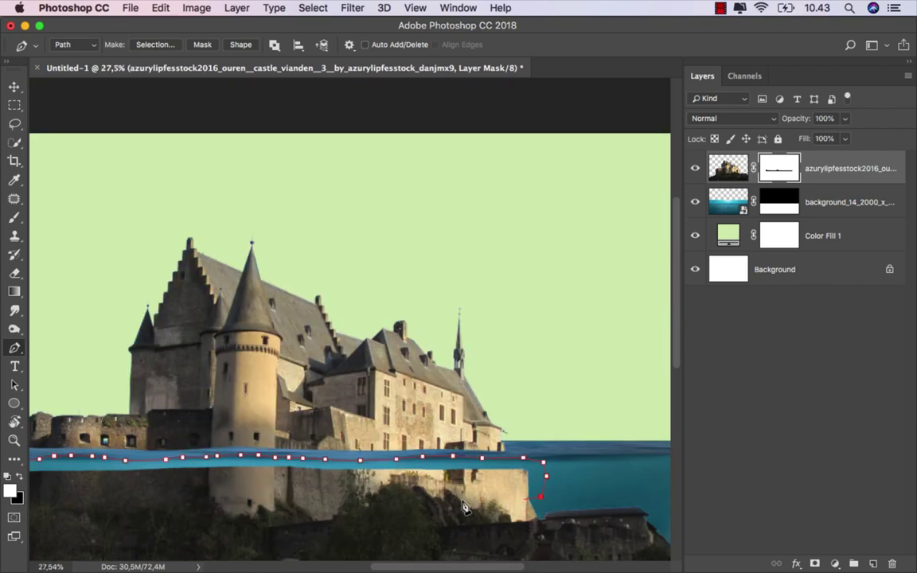
left_click_drag(103, 489, 319, 468)
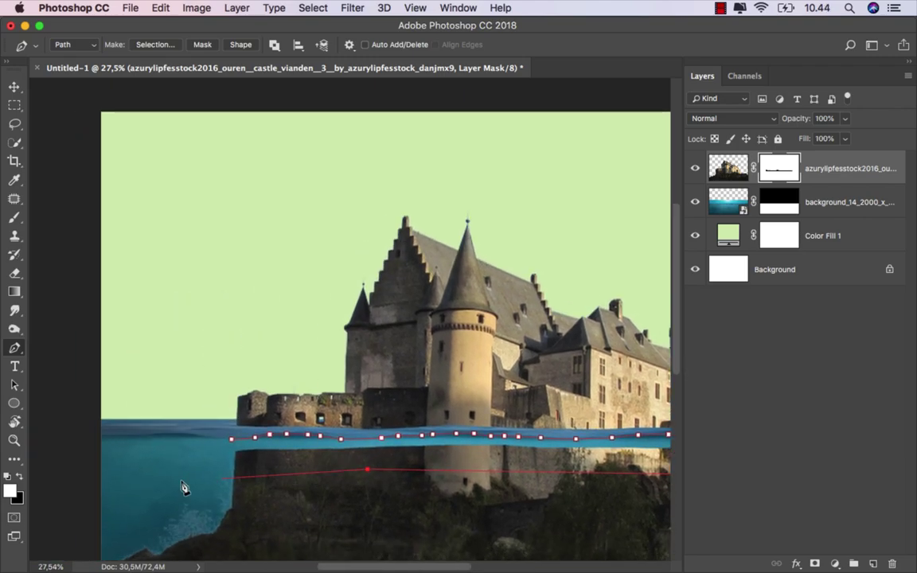
left_click(182, 480)
left_click(232, 441)
Step: Convert the band path into a selection with 0.5 px feather
right_click(308, 385)
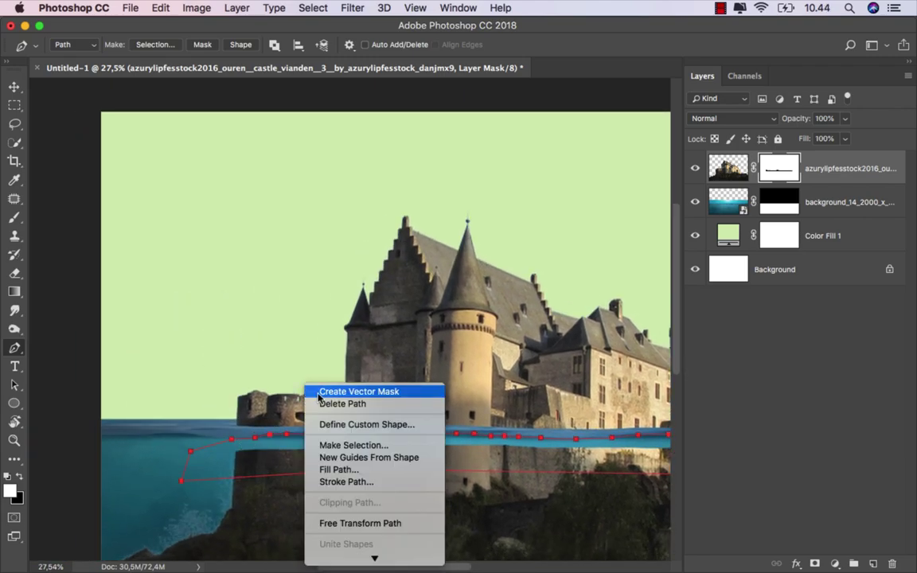
left_click(360, 446)
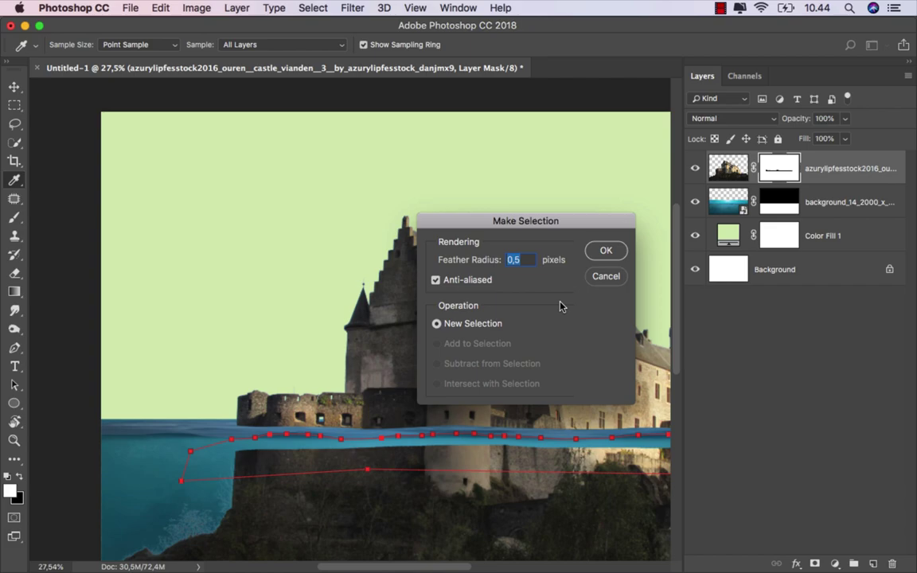
left_click(605, 251)
scroll(255, 389, "down", 3)
scroll(254, 392, "up", 1)
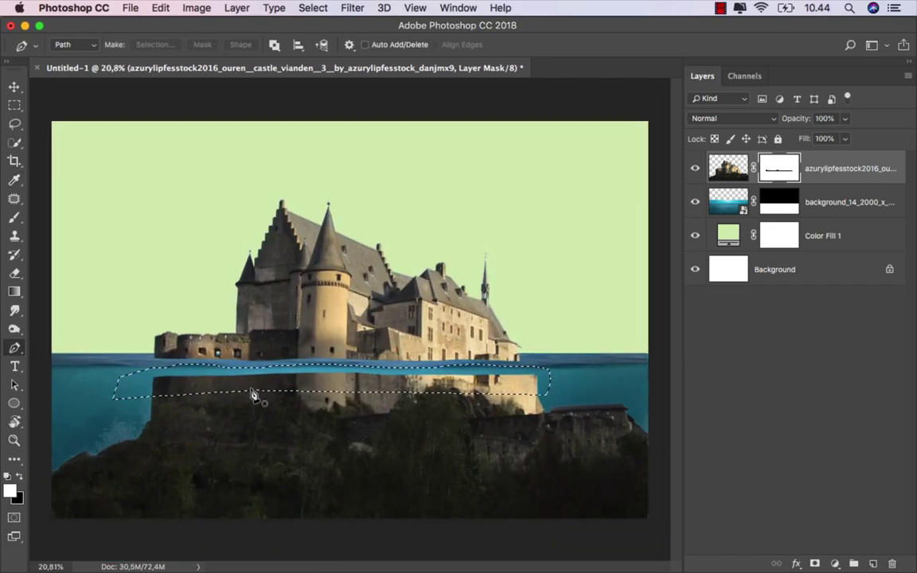
Step: Paint white across the selected band to restore the castle wall, then deselect
left_click(14, 217)
left_click(80, 216)
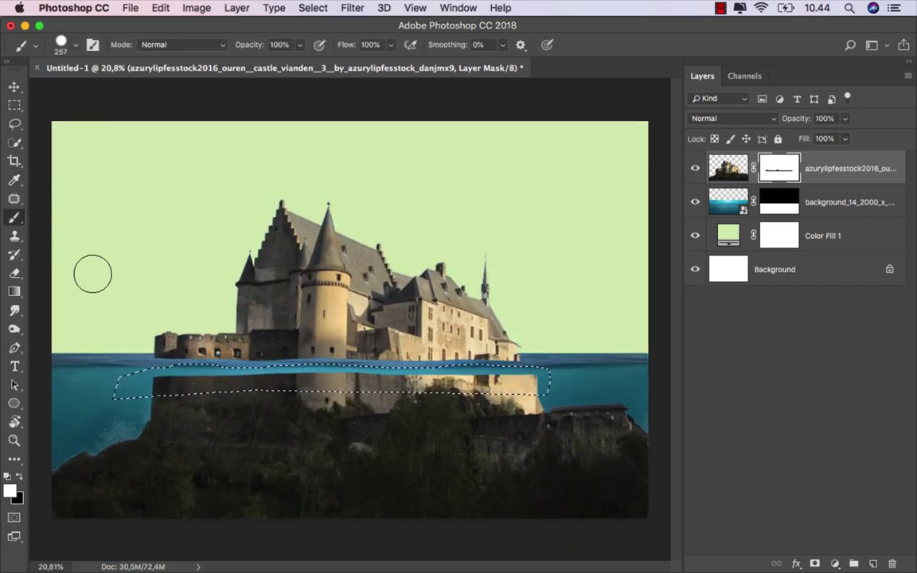
mouse_move(139, 390)
left_mouse_down()
mouse_move(350, 372)
mouse_move(594, 379)
left_mouse_up()
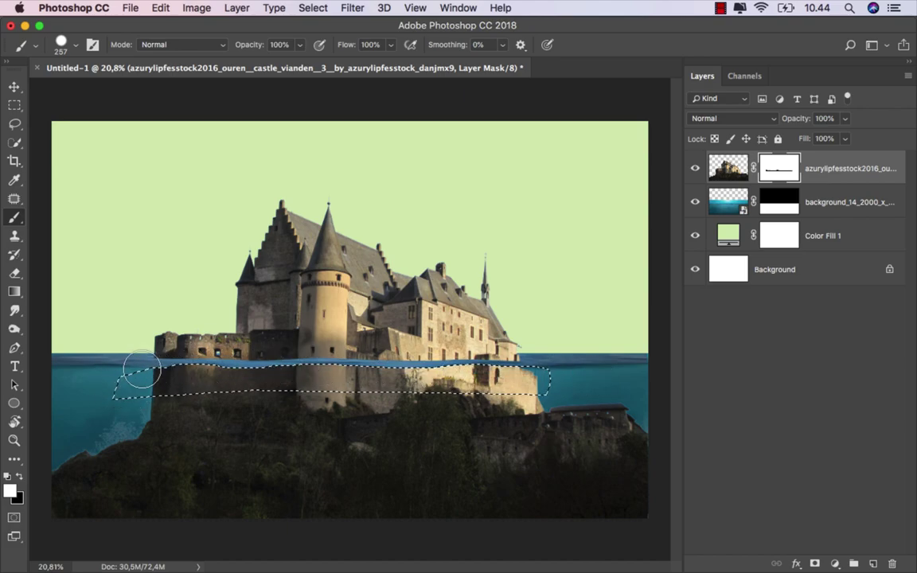
left_click(313, 7)
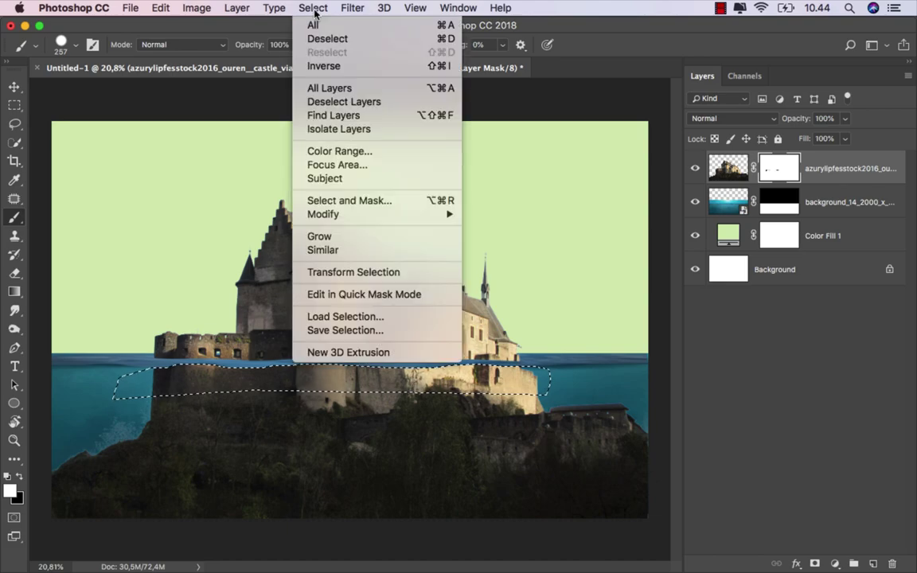
left_click(325, 37)
scroll(332, 209, "up", 1)
scroll(332, 209, "up", 1)
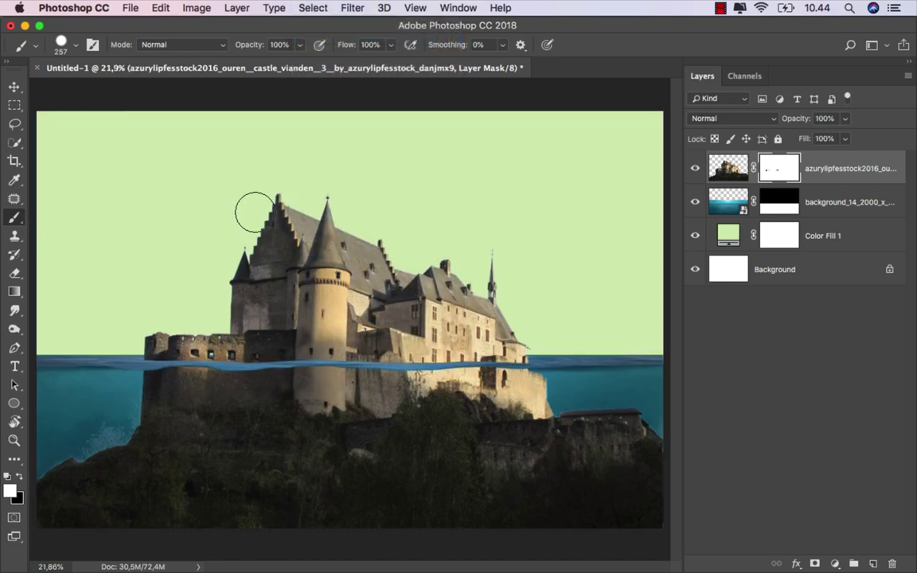
Step: Switch to the Move tool and target the castle image instead of its mask
left_click(13, 86)
scroll(263, 294, "up", 1)
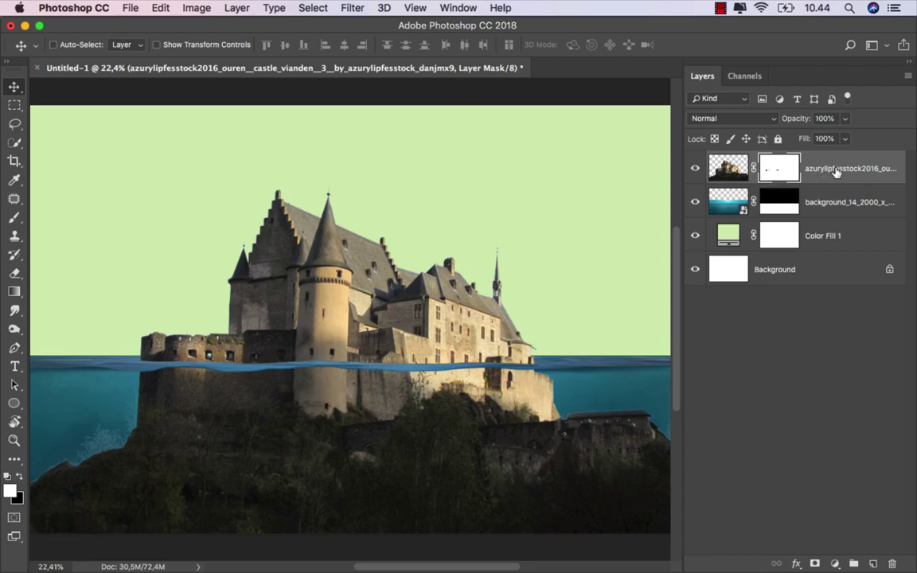
key("super+2")
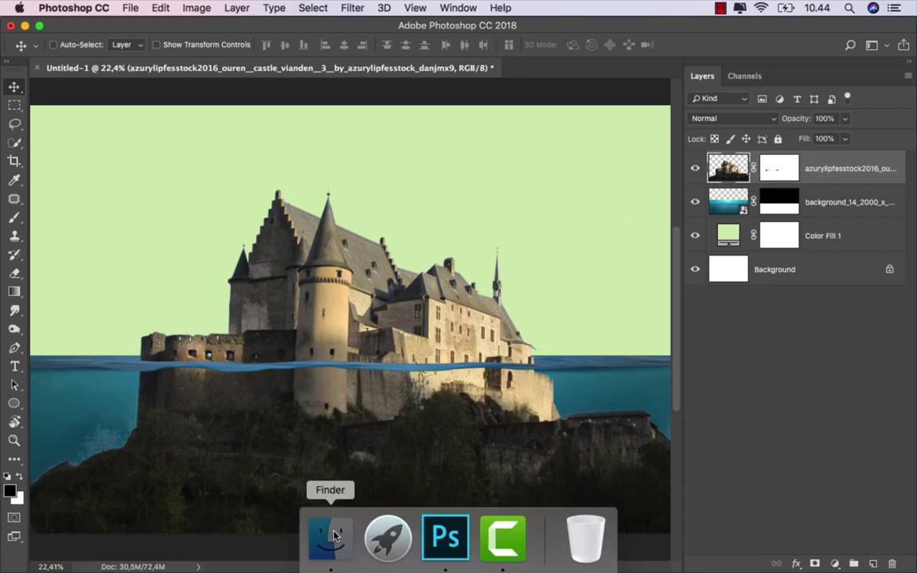
Step: Place the storm_field photo and move it beneath the water layer
left_click(330, 534)
left_click(318, 183)
mouse_move(427, 100)
left_mouse_down()
mouse_move(376, 385)
mouse_move(354, 262)
left_mouse_up()
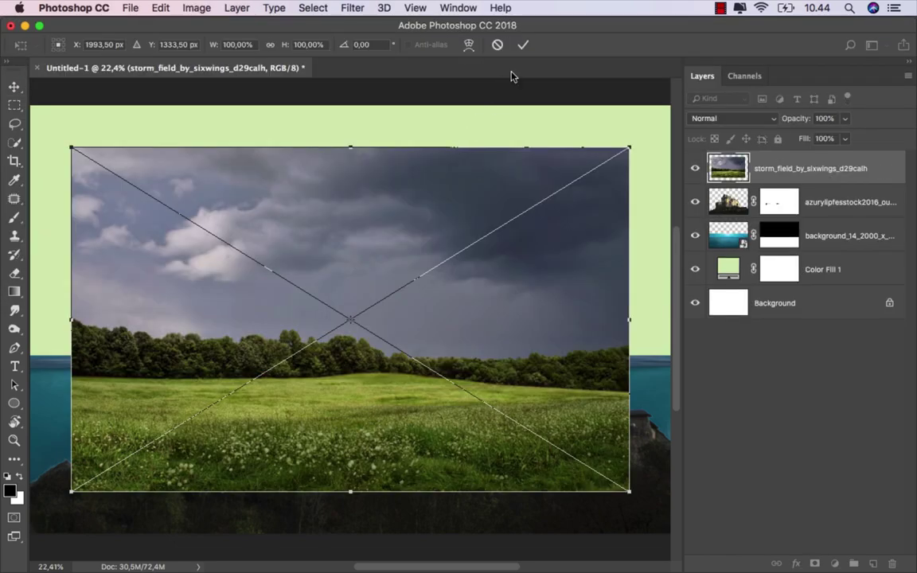
left_click(523, 47)
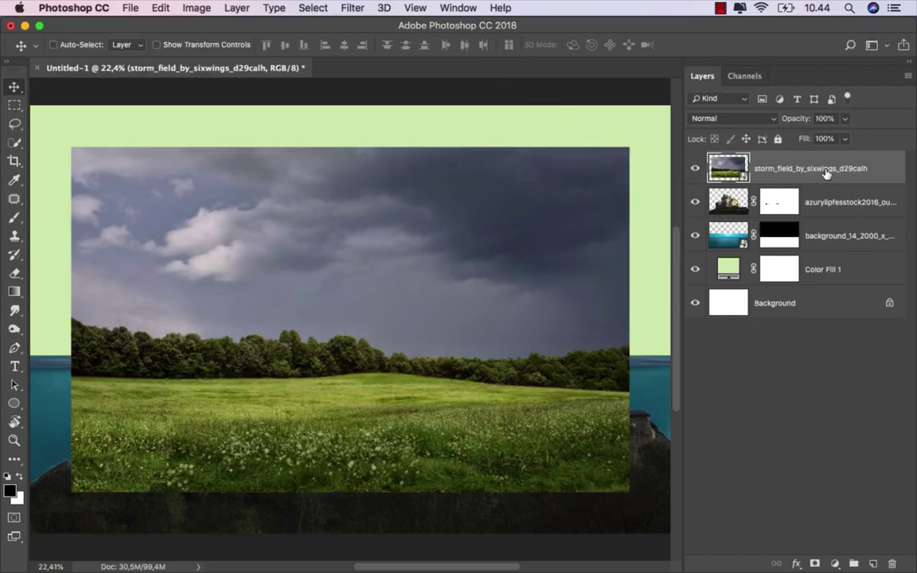
mouse_move(826, 174)
left_mouse_down()
mouse_move(810, 272)
mouse_move(799, 234)
left_mouse_up()
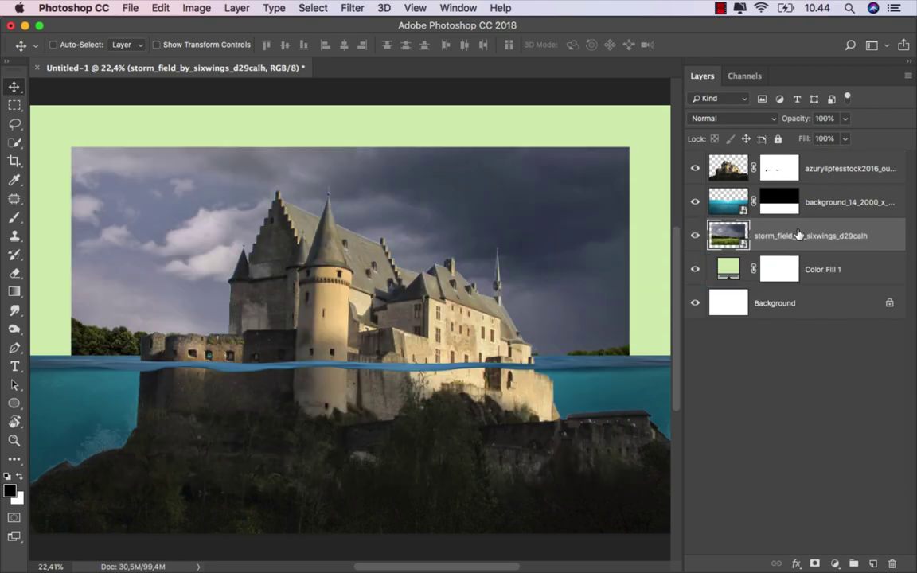
Step: Scale the storm photo to cover the whole canvas, flip it horizontally, and commit
key("super+t")
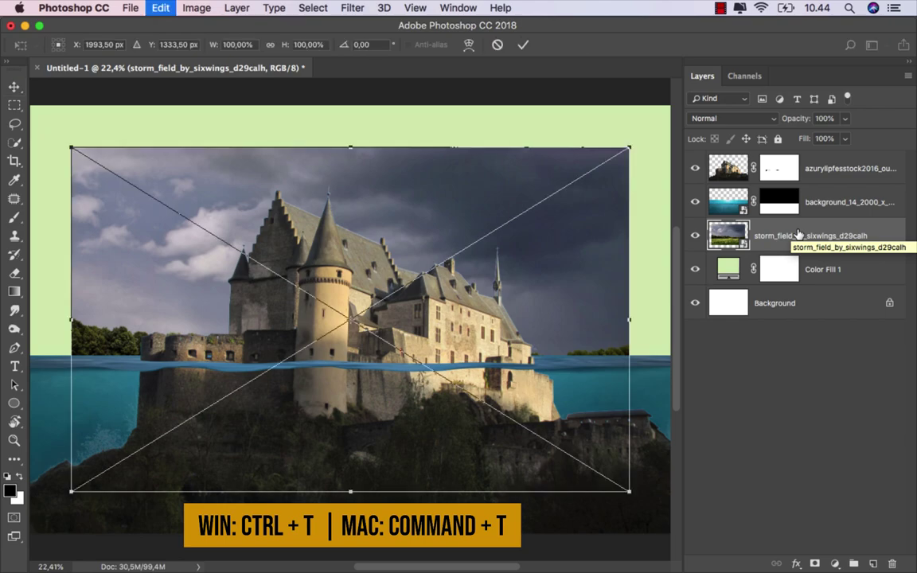
scroll(527, 296, "down", 2)
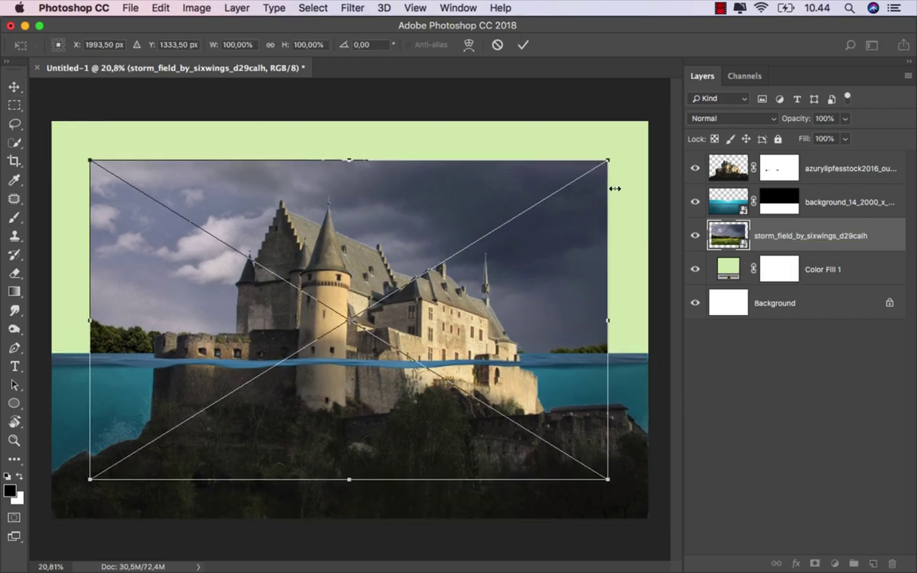
left_click_drag(346, 156, 348, 121)
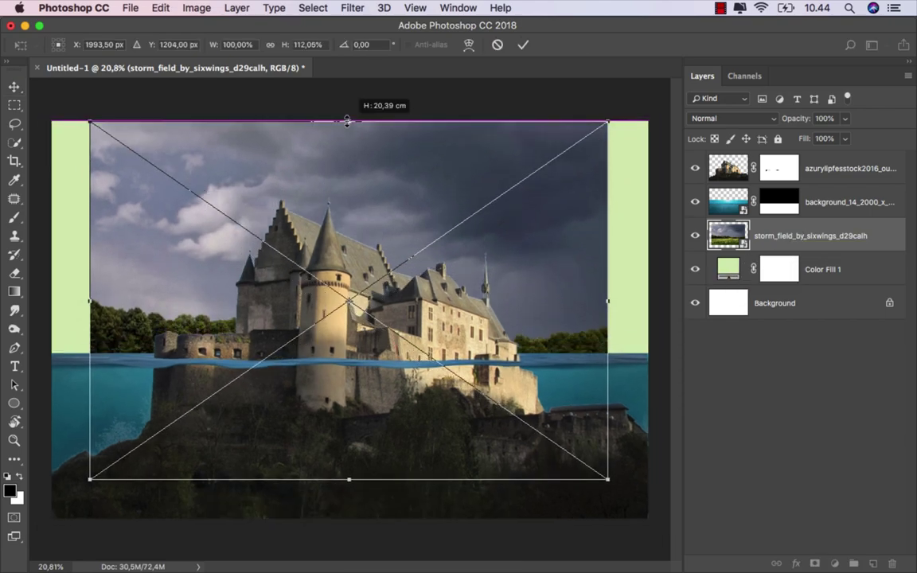
left_click_drag(614, 301, 647, 301)
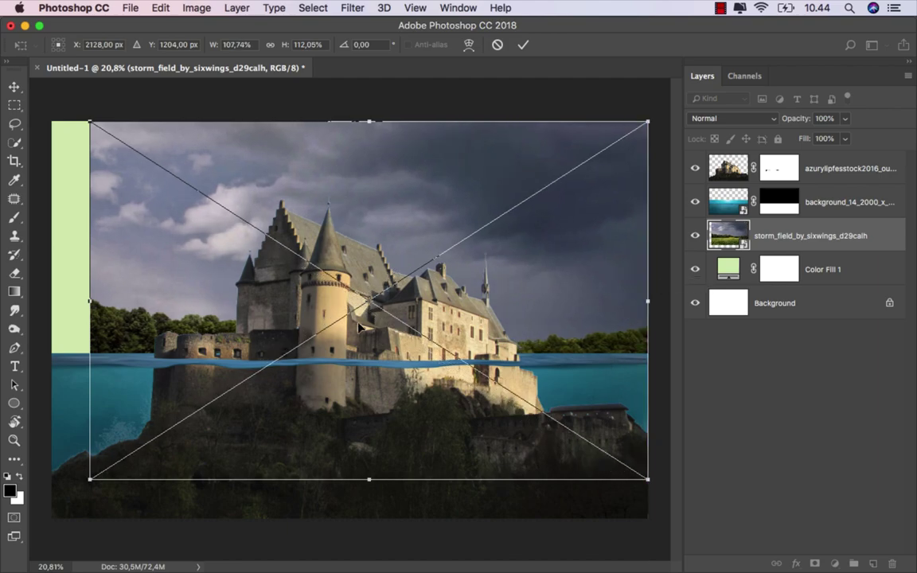
left_click_drag(90, 296, 51, 299)
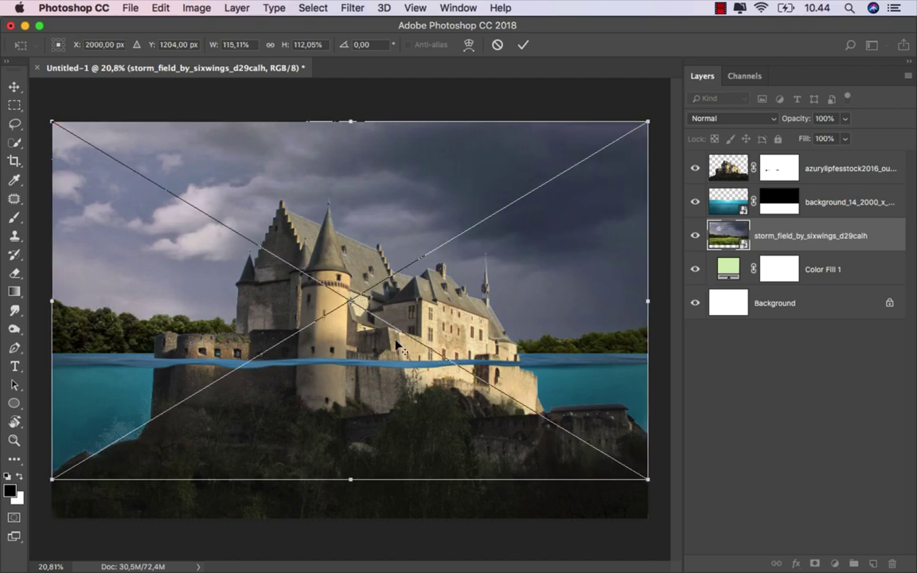
scroll(396, 344, "down", 2)
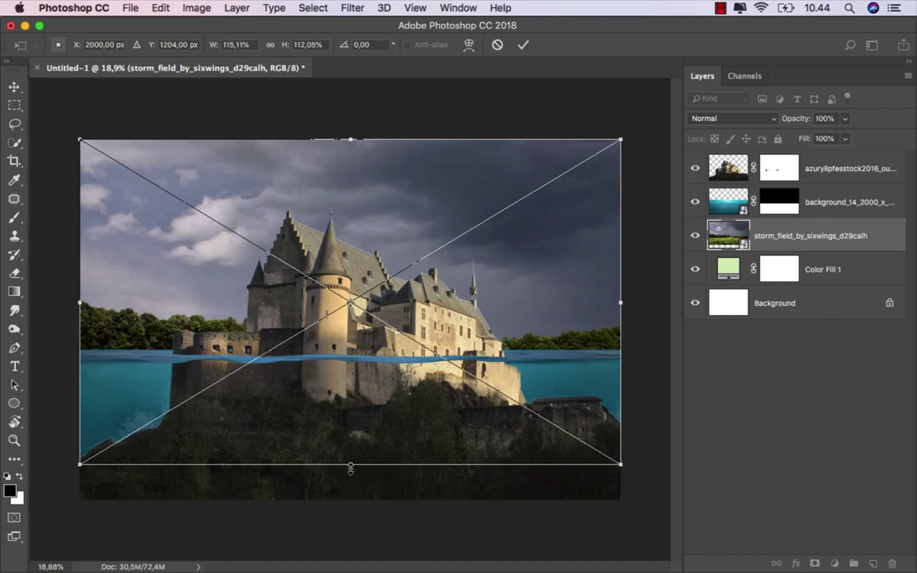
left_click_drag(350, 467, 340, 552)
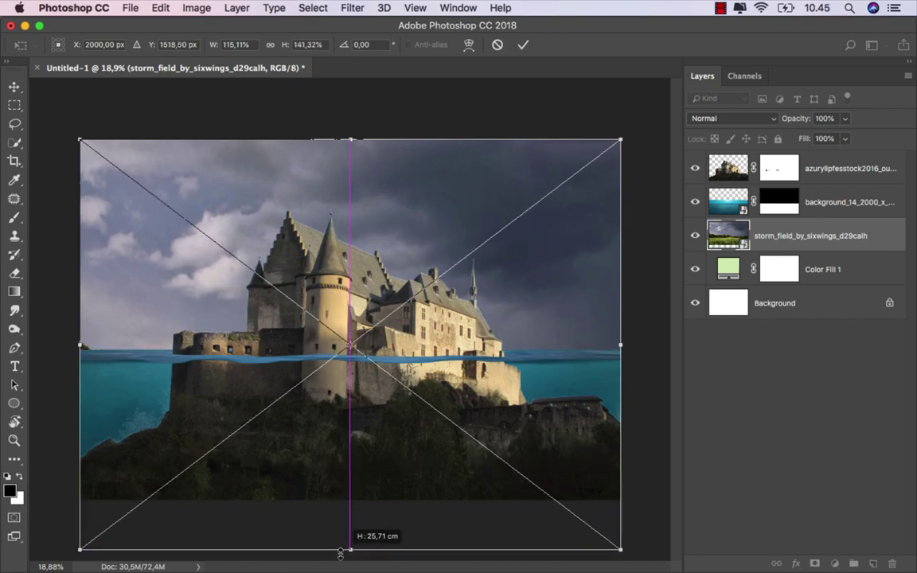
right_click(370, 312)
left_click(414, 486)
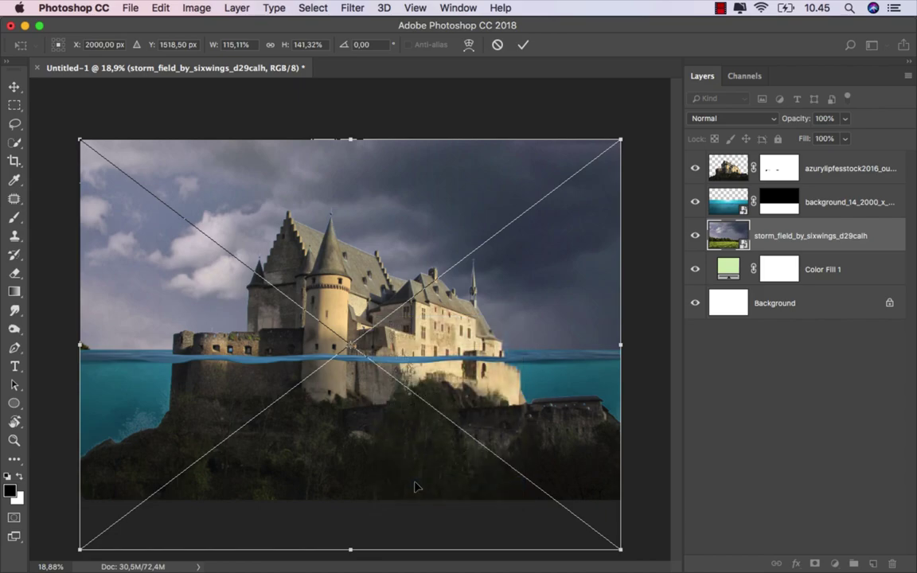
left_click_drag(622, 347, 633, 348)
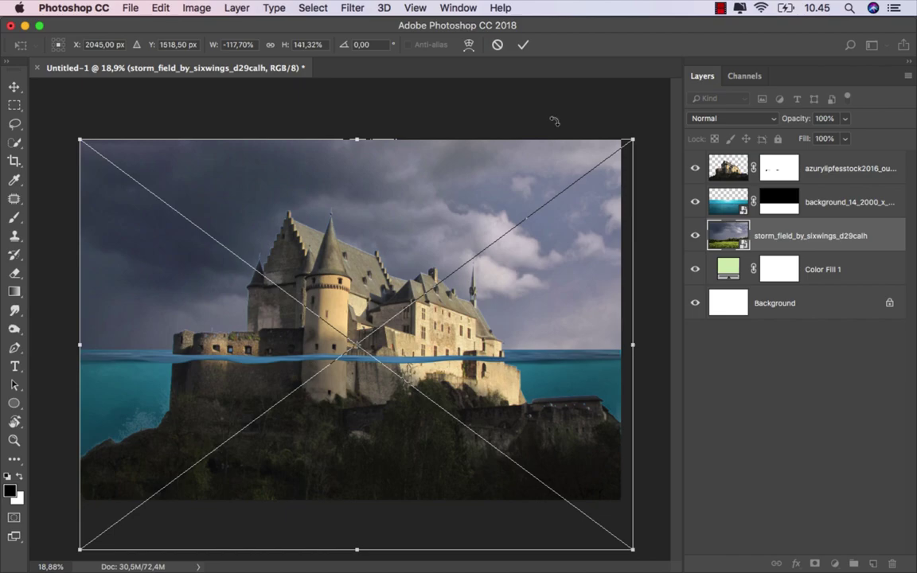
key("Return")
key("super+plus")
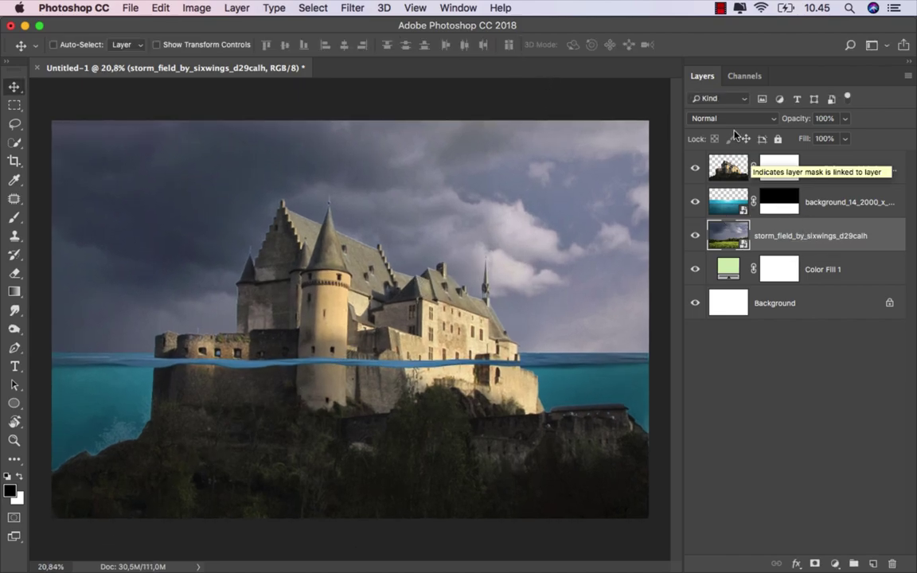
Step: Set the storm sky layer to Multiply blend mode with 90% fill
left_click(726, 118)
left_click(707, 159)
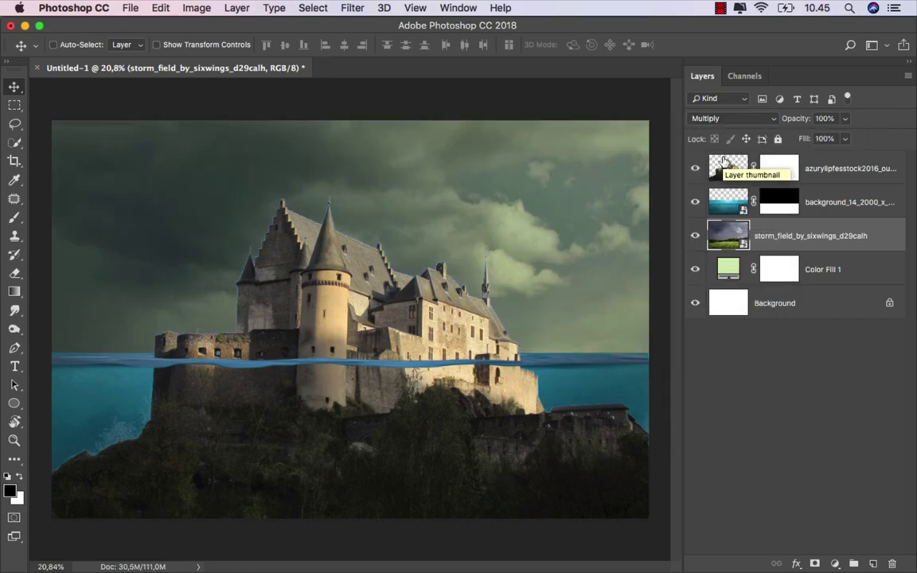
left_click(844, 138)
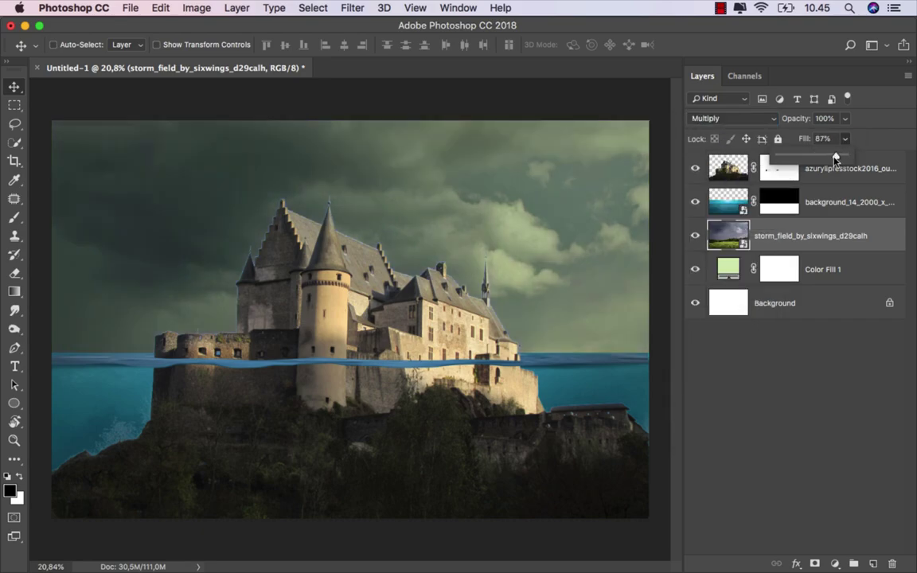
mouse_move(835, 158)
left_mouse_down()
mouse_move(825, 158)
mouse_move(836, 159)
left_mouse_up()
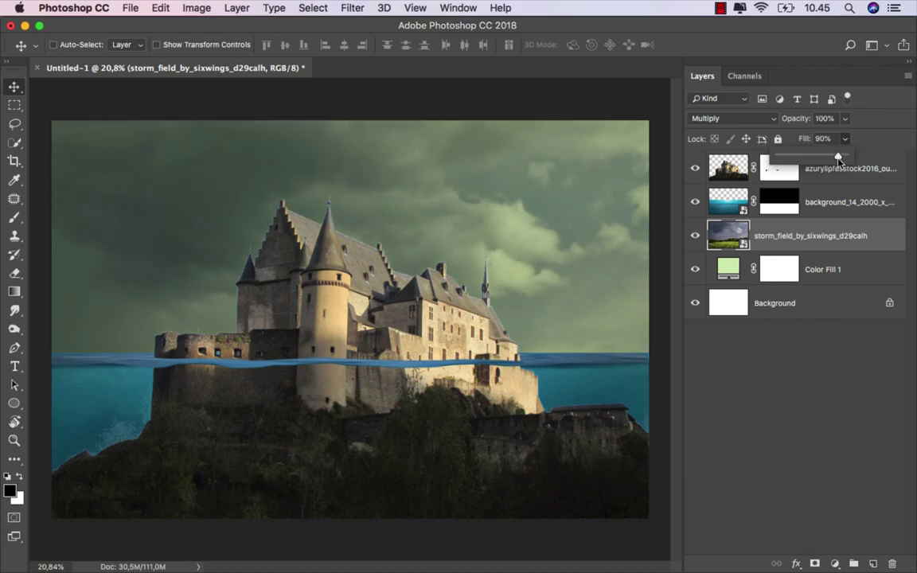
left_click(791, 235)
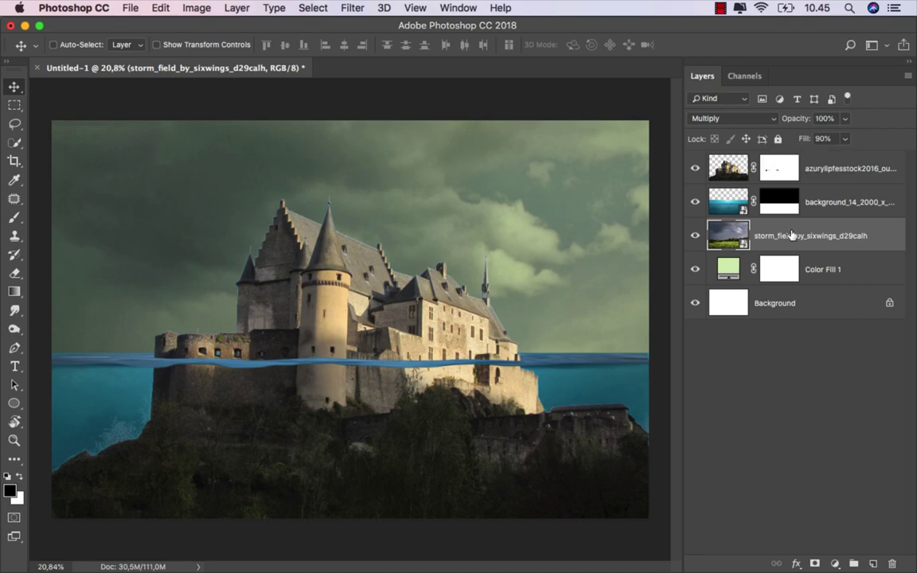
Step: Add a layer mask to the storm sky and draw a black-to-white linear gradient on it
left_click(814, 564)
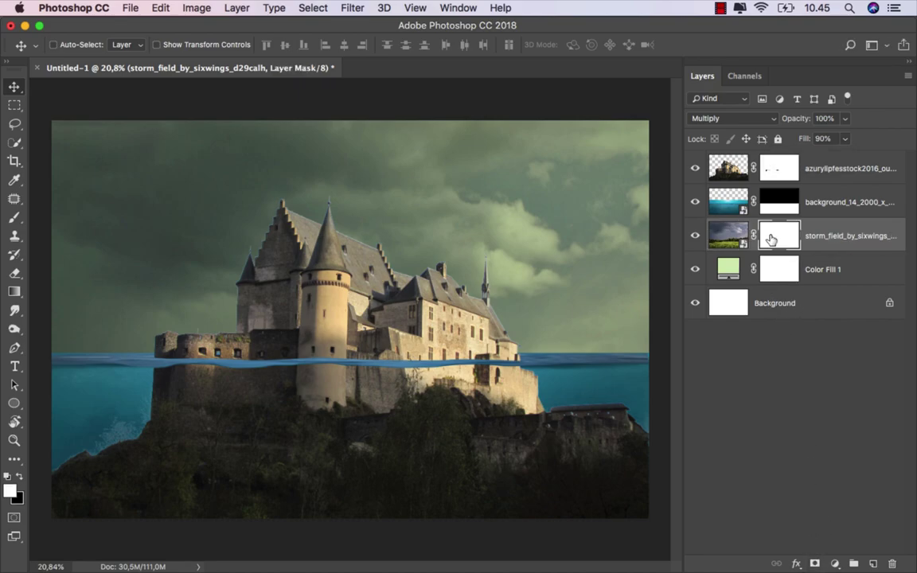
left_click(14, 291)
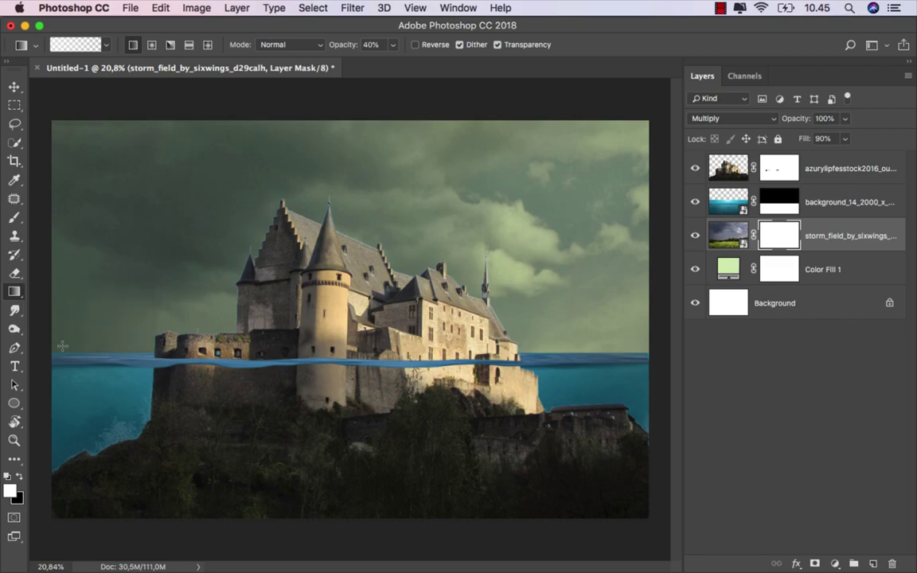
left_click(20, 478)
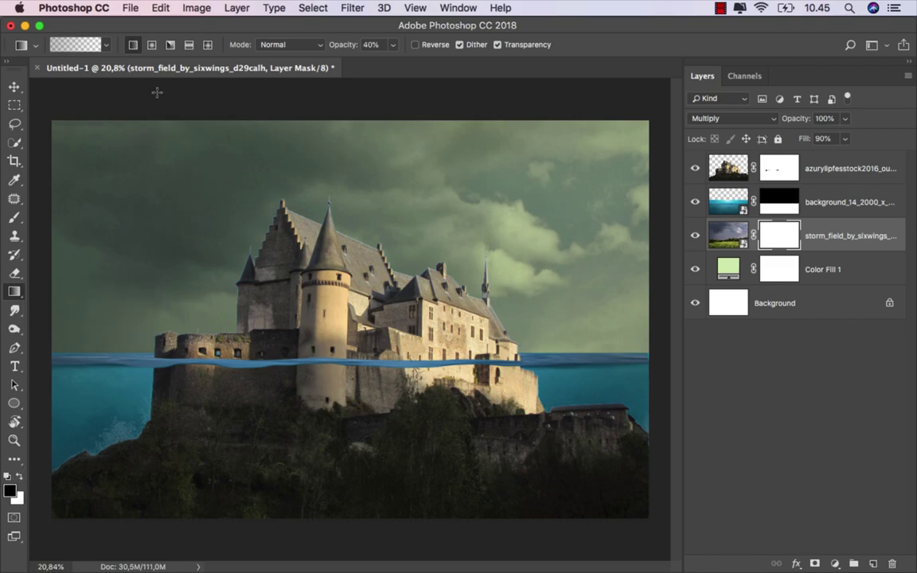
left_click(107, 48)
left_click(141, 51)
left_click_drag(430, 332, 411, 132)
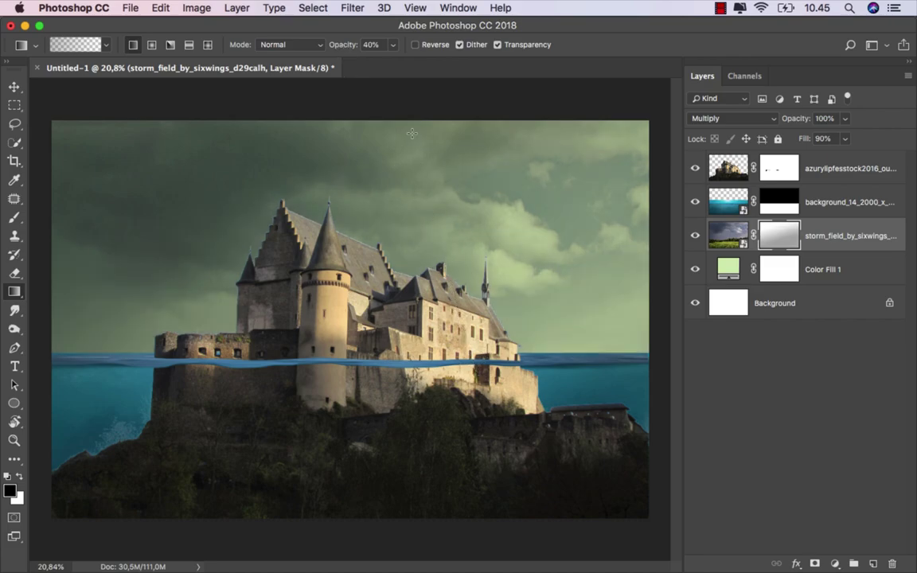
left_click(17, 90)
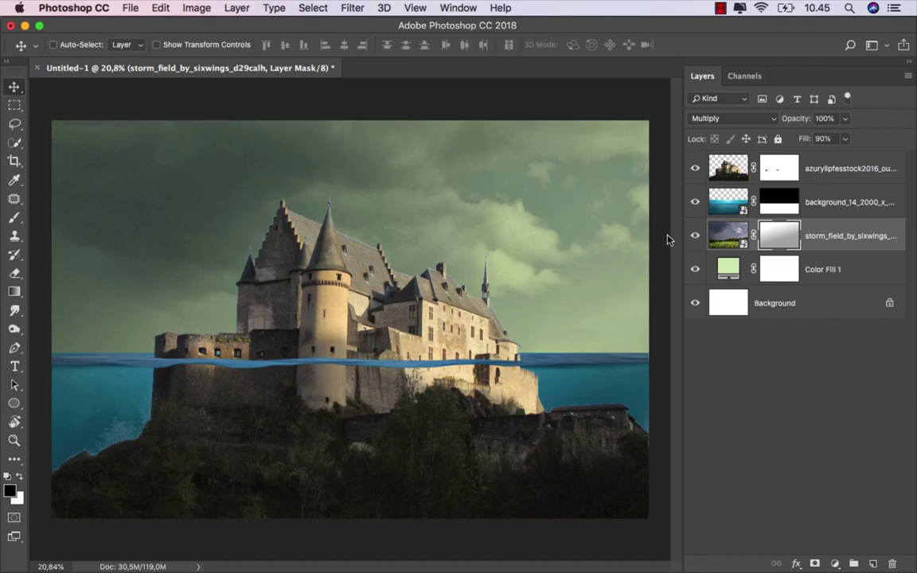
left_click(693, 237)
Step: Add an Exposure adjustment clipped to the castle at -2,48, then invert its mask to black
key("super+2")
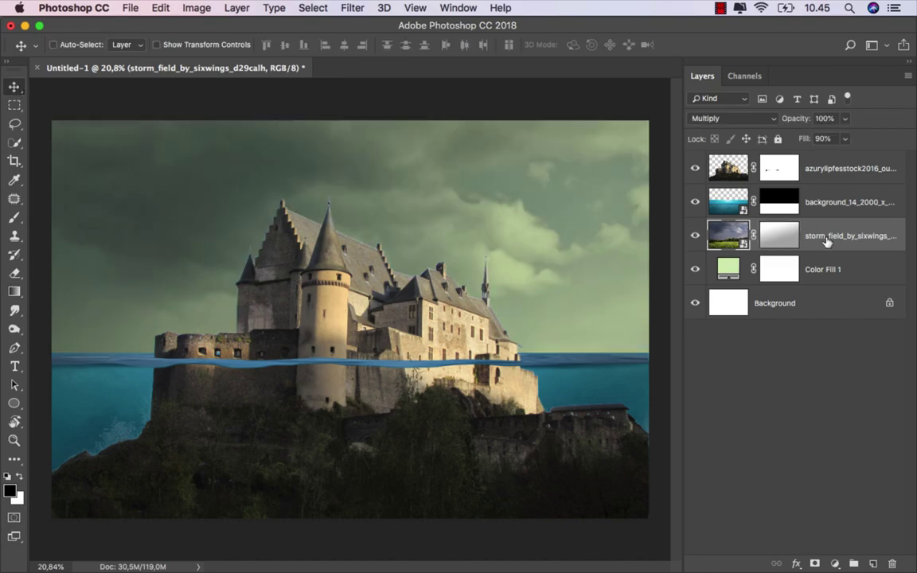
left_click(828, 178)
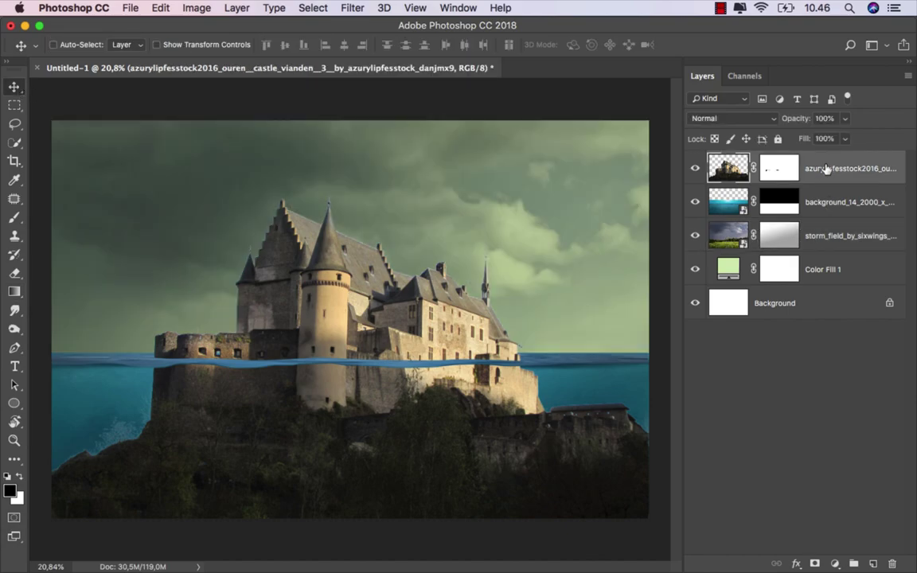
left_click(834, 562)
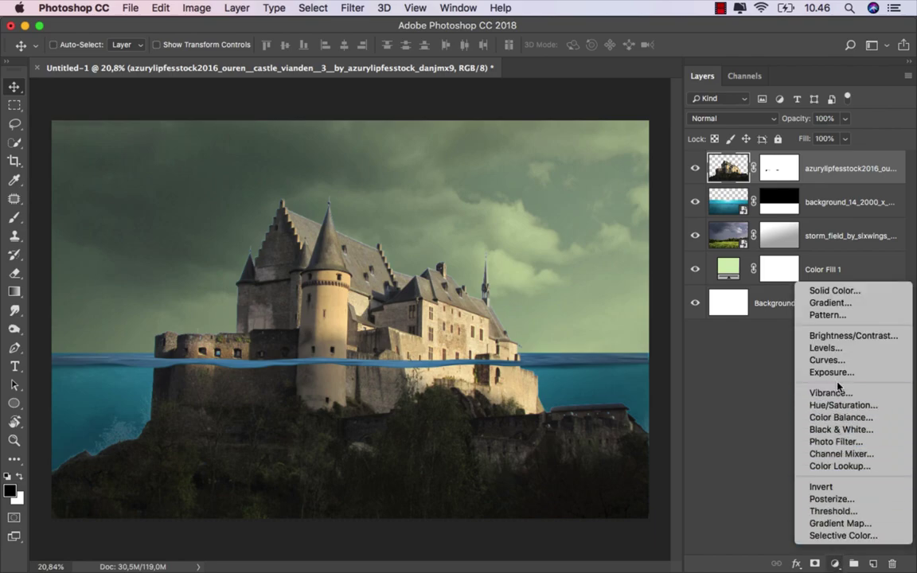
left_click(812, 372)
left_click(614, 490)
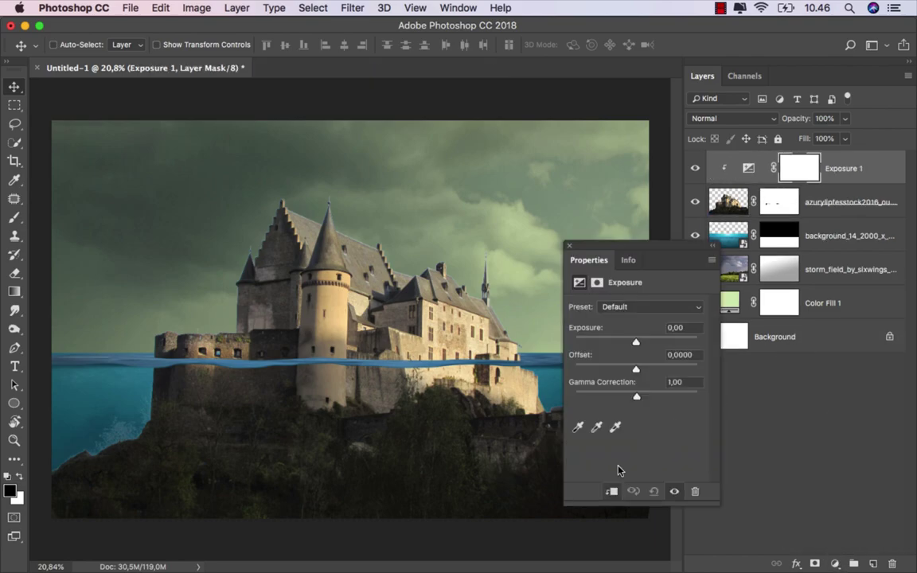
left_click_drag(626, 343, 612, 343)
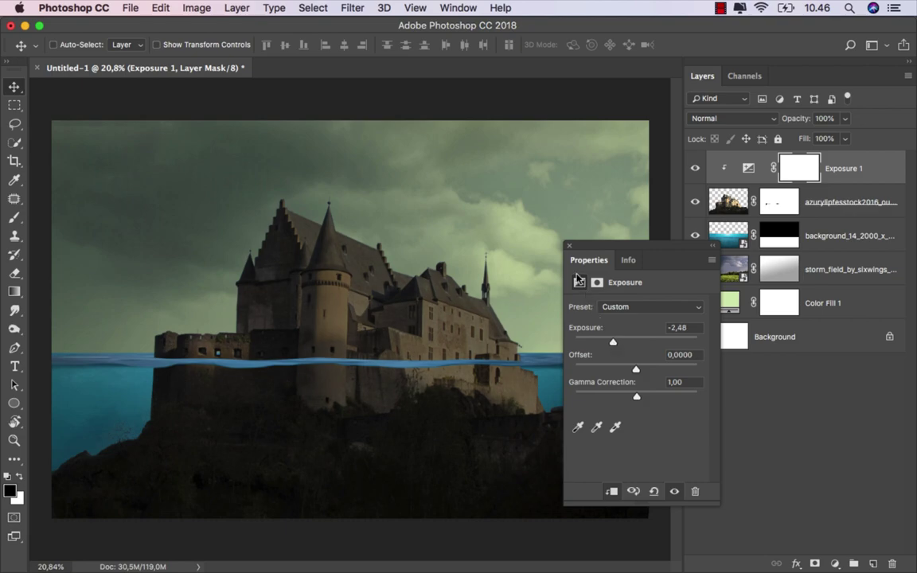
left_click(568, 248)
left_click(694, 168)
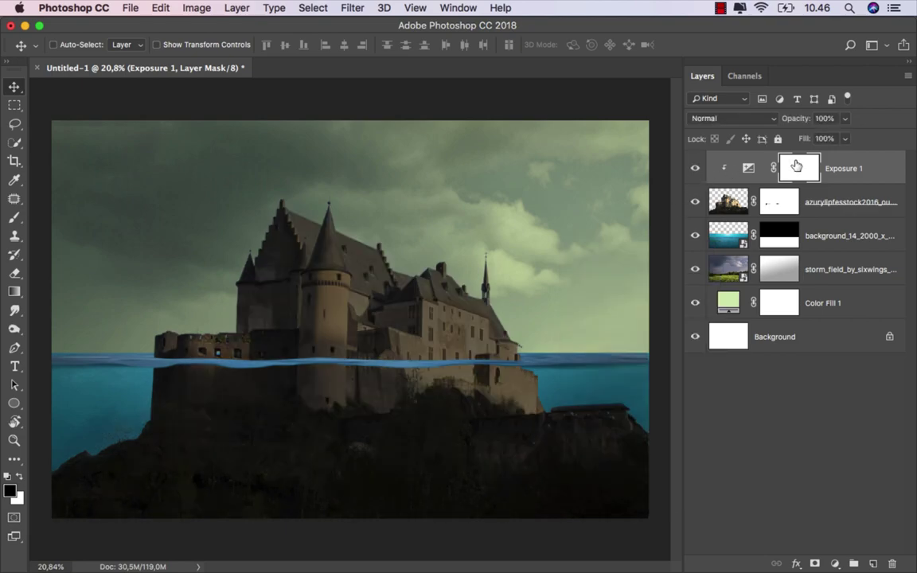
key("super+i")
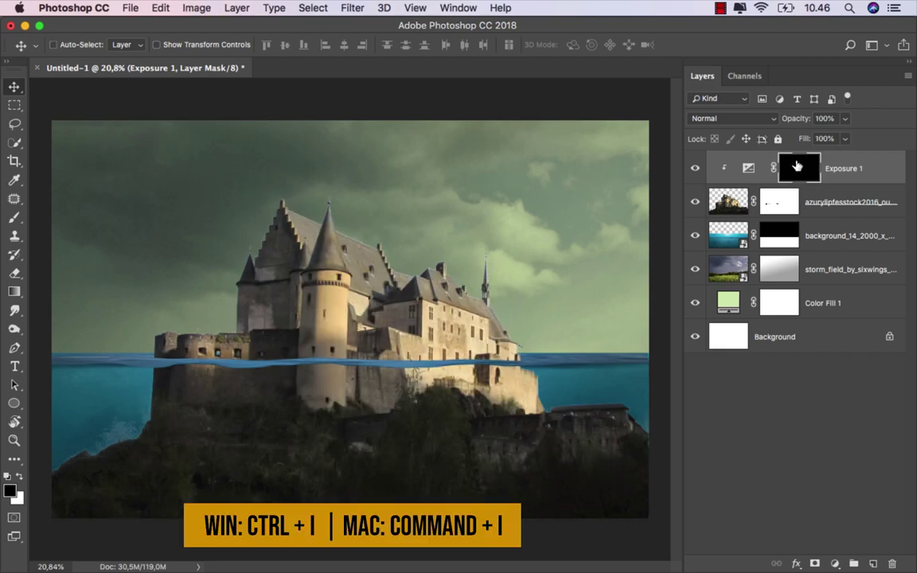
left_click(14, 217)
Step: Set up a soft brush at 28% opacity on the Exposure 1 mask
left_click(48, 215)
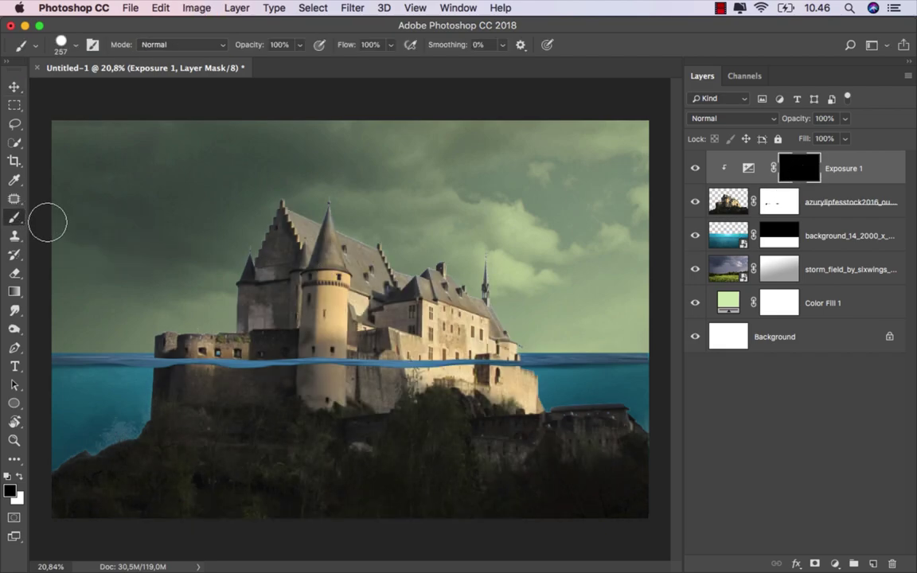
right_click(231, 368)
key("Return")
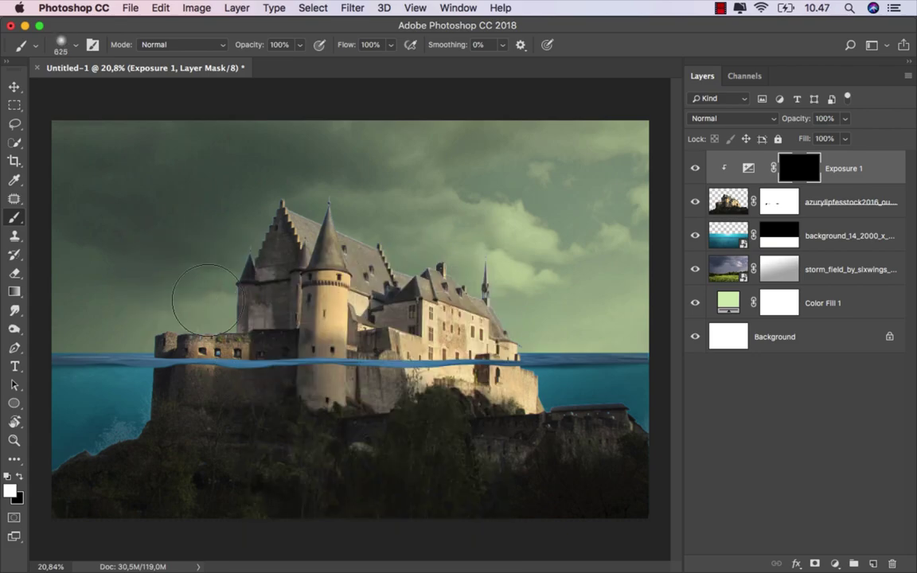
scroll(199, 291, "down", 1, "alt")
left_click(301, 45)
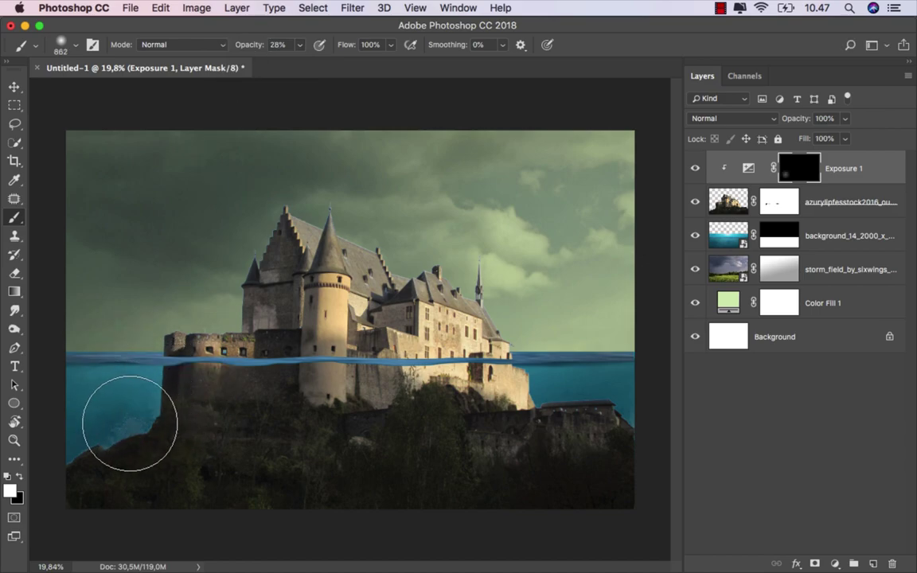
mouse_move(132, 419)
left_mouse_down()
mouse_move(168, 459)
mouse_move(231, 409)
mouse_move(358, 466)
mouse_move(433, 440)
mouse_move(585, 451)
mouse_move(588, 419)
mouse_move(516, 440)
mouse_move(327, 393)
mouse_move(246, 485)
mouse_move(290, 507)
left_mouse_up()
Step: Paint the mask over the left wall, roof and wall behind the round tower, resizing to about 289 px
scroll(289, 507, "up", 2)
left_click_drag(254, 347, 235, 348)
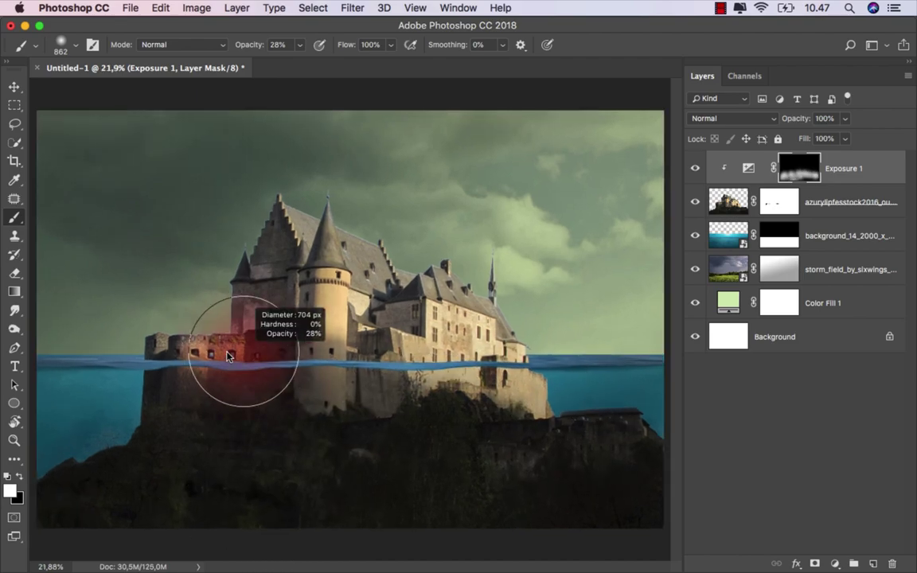
scroll(235, 348, "up", 3)
mouse_move(147, 337)
left_mouse_down()
mouse_move(215, 293)
mouse_move(205, 266)
mouse_move(268, 166)
mouse_move(239, 364)
mouse_move(192, 342)
left_mouse_up()
left_click_drag(327, 317, 318, 317)
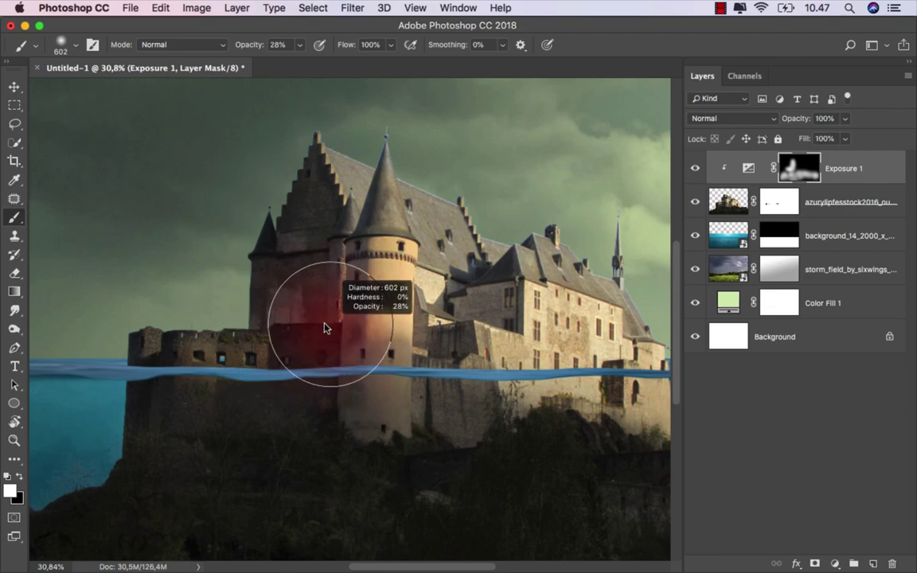
mouse_move(343, 261)
left_mouse_down()
mouse_move(340, 448)
mouse_move(331, 413)
left_mouse_up()
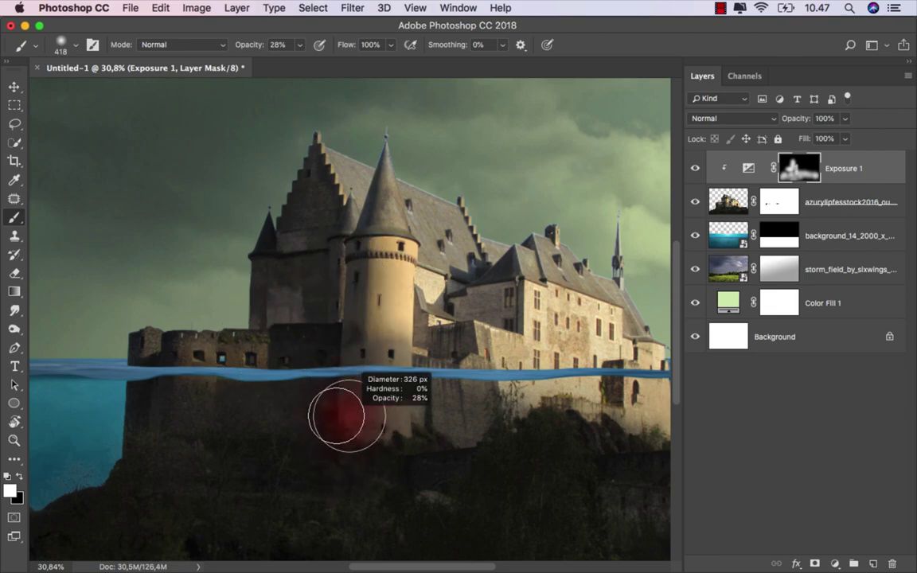
left_click_drag(391, 245, 352, 250)
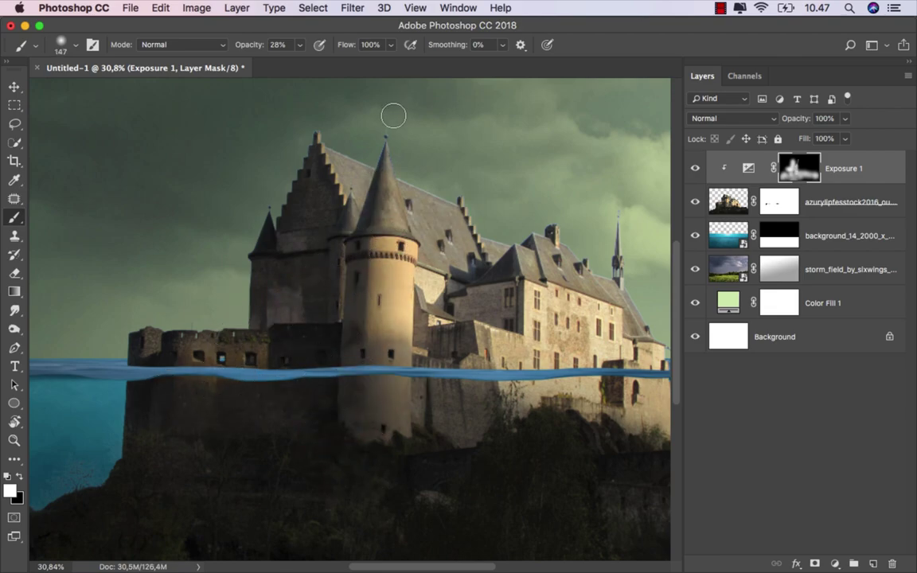
left_click_drag(383, 167, 395, 129)
left_click_drag(394, 267, 418, 266)
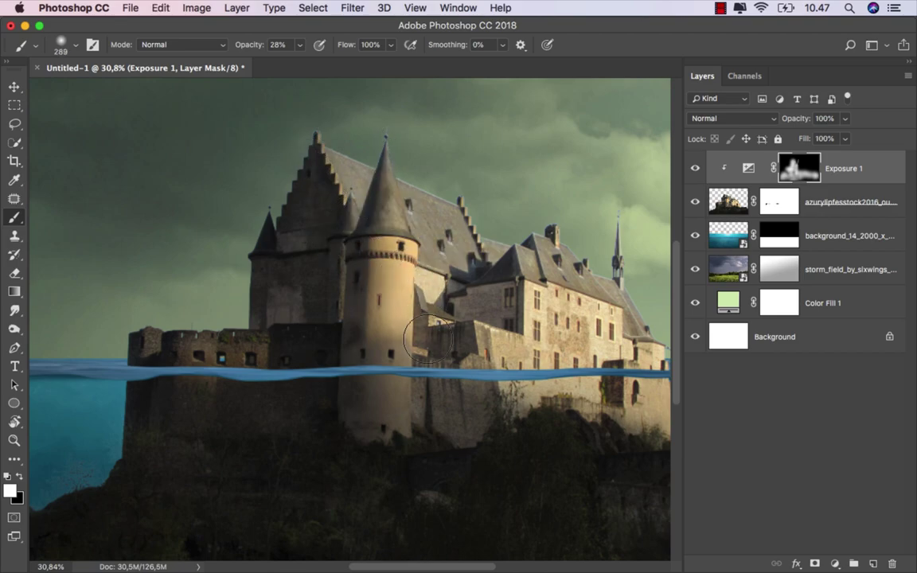
scroll(481, 330, "up", 3)
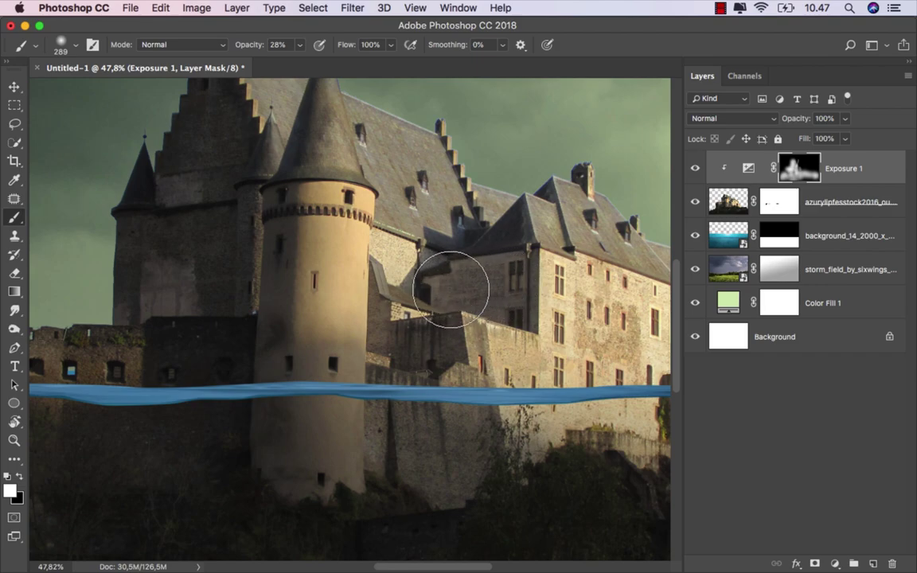
left_click_drag(414, 299, 399, 293)
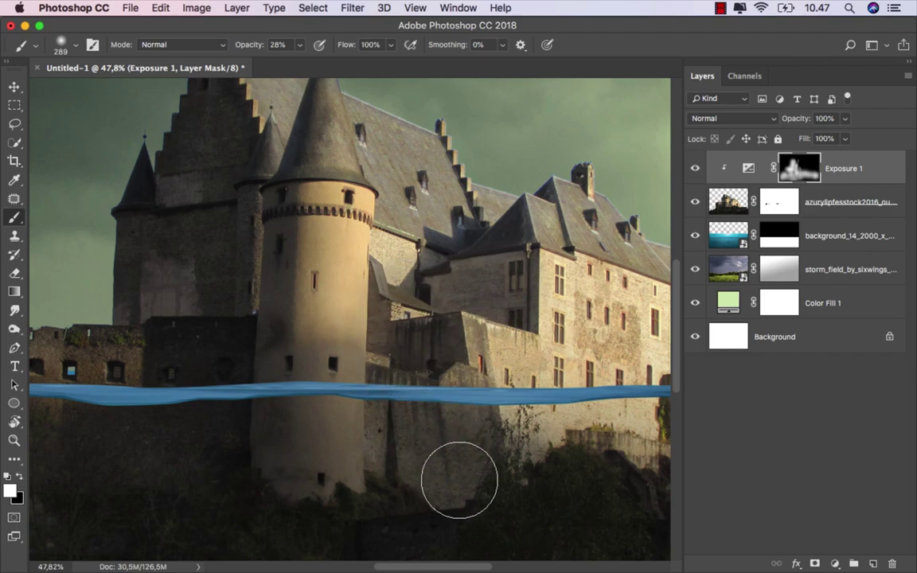
Step: Lighten the shadowed wall behind the round tower and tone down the waterline wall
left_click_drag(444, 437, 347, 478)
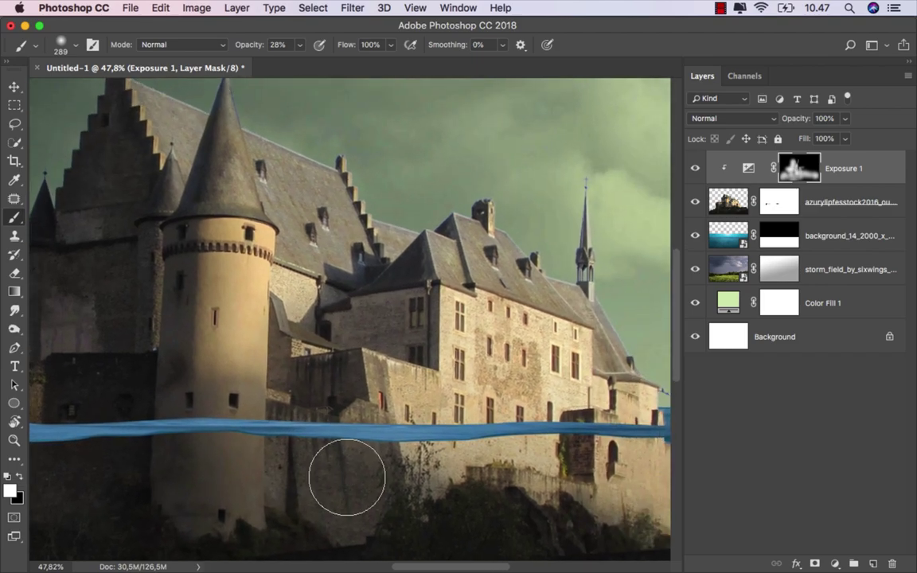
left_click_drag(404, 347, 401, 348)
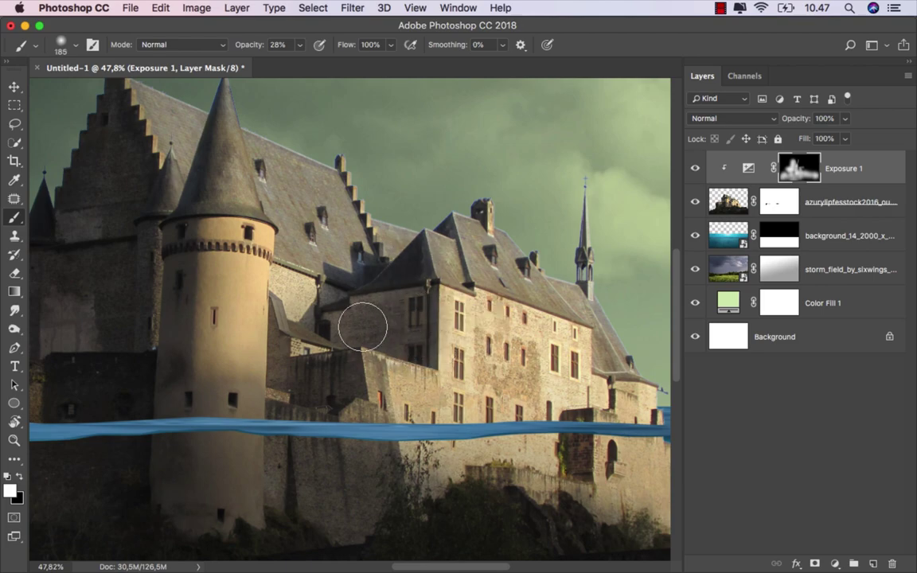
left_click_drag(326, 334, 271, 278)
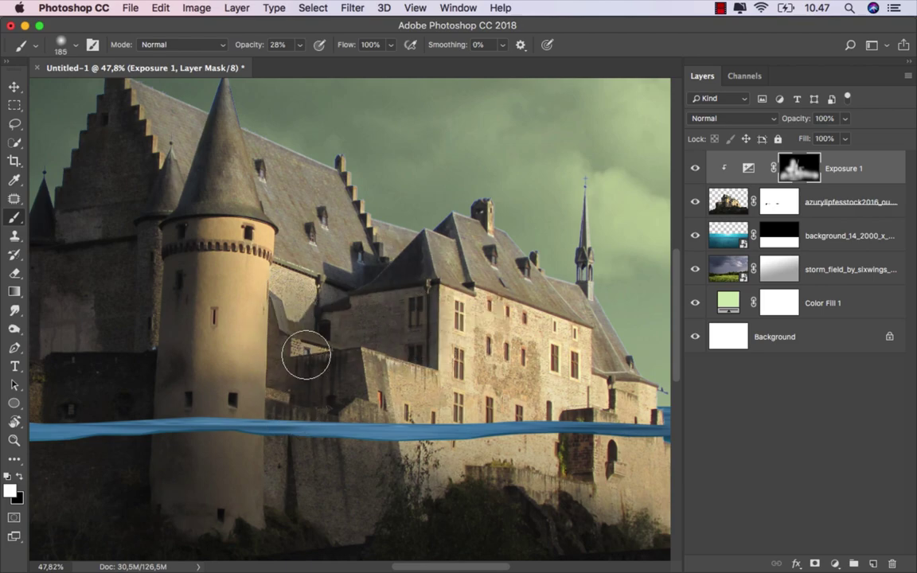
left_click_drag(370, 495, 266, 415)
left_click_drag(475, 386, 449, 386)
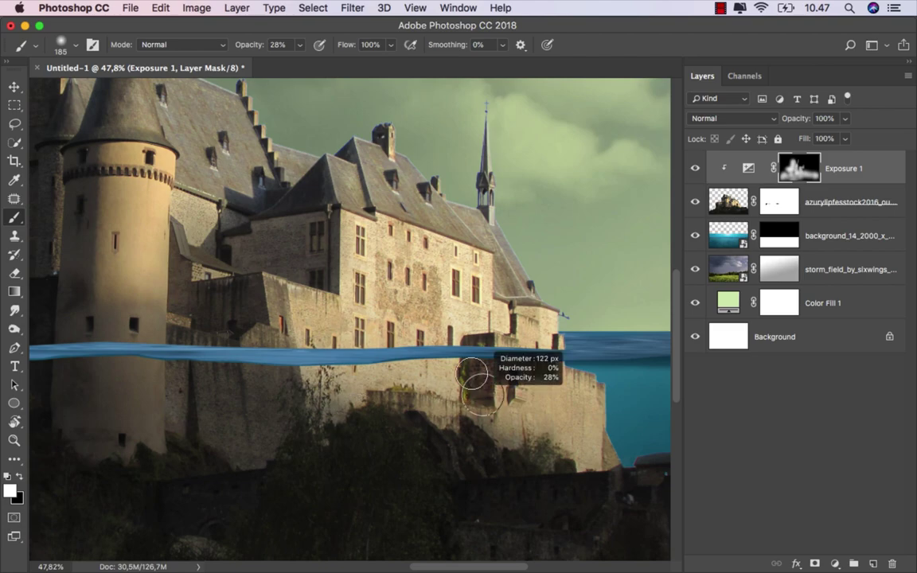
scroll(514, 388, "down", 5)
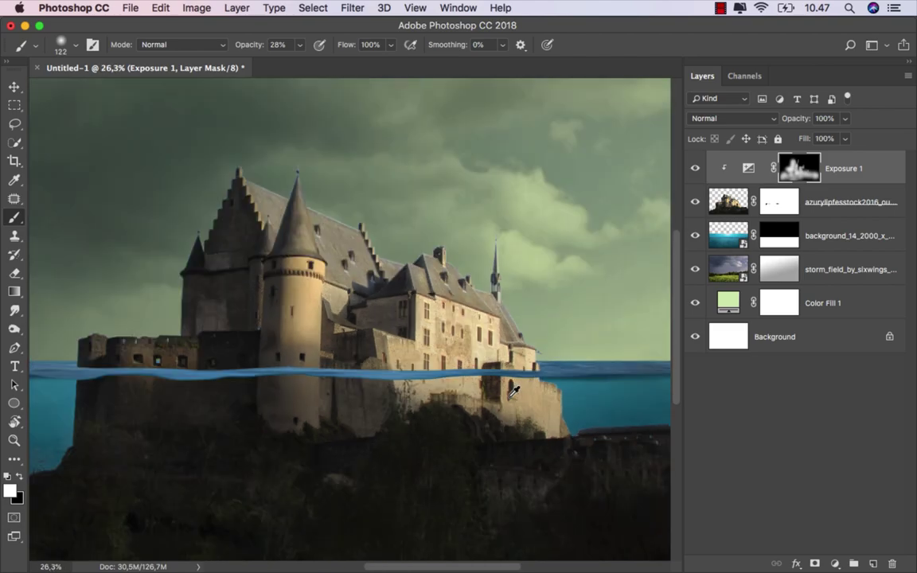
left_click_drag(419, 348, 477, 348)
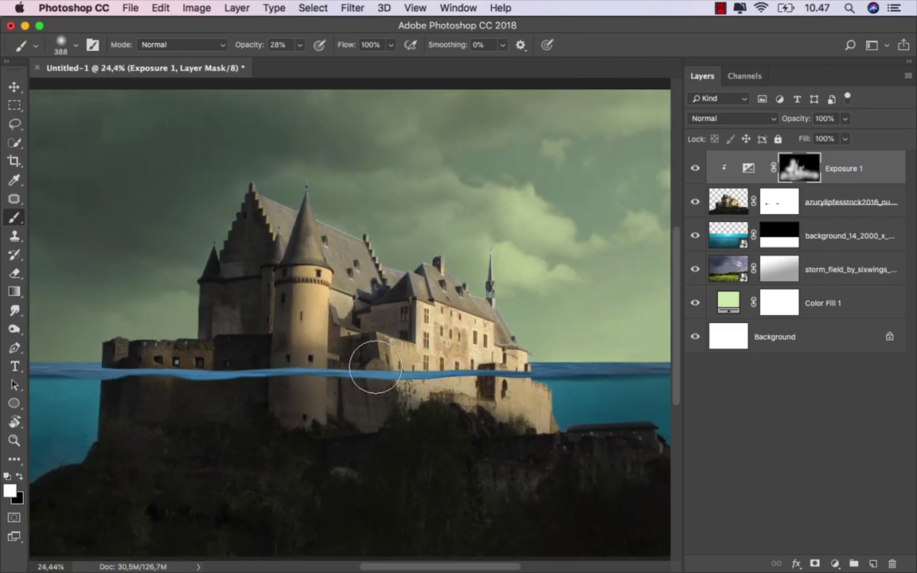
left_click_drag(404, 412, 470, 411)
mouse_move(405, 411)
left_mouse_down()
mouse_move(505, 428)
mouse_move(264, 411)
left_mouse_up()
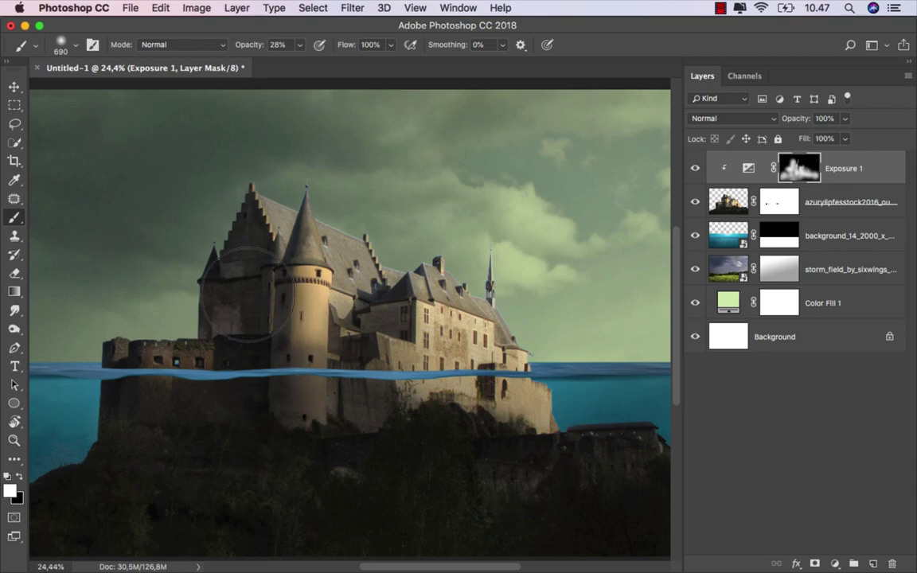
left_click_drag(265, 410, 144, 334)
Step: Paint the mask from waterline to left tower at 237 px, then toggle Exposure 1 to compare
scroll(384, 314, "down", 2)
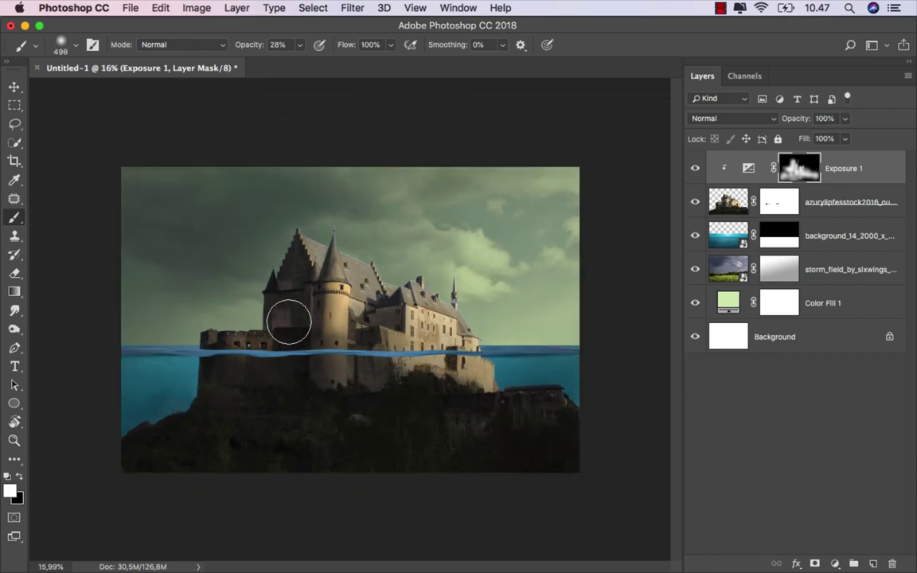
scroll(354, 322, "up", 1)
mouse_move(374, 382)
left_mouse_down()
mouse_move(293, 303)
mouse_move(239, 354)
mouse_move(254, 409)
mouse_move(528, 412)
left_mouse_up()
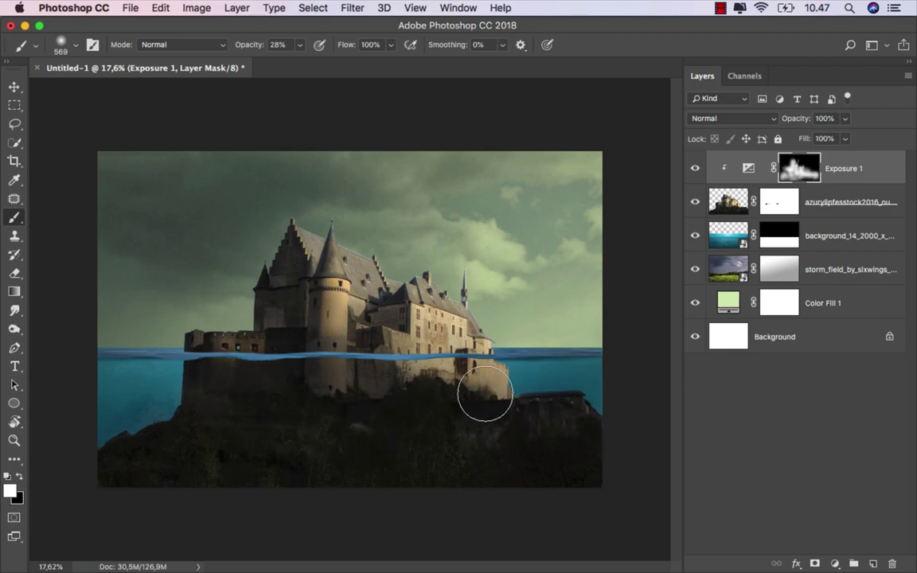
scroll(437, 409, "up", 3)
left_click_drag(490, 327, 446, 326)
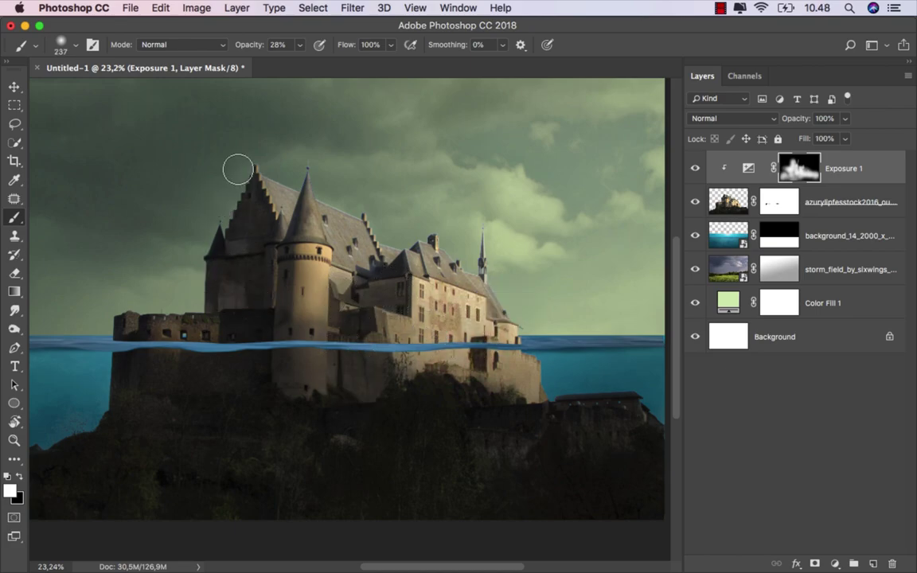
scroll(255, 262, "down", 1)
scroll(274, 358, "down", 2)
scroll(274, 358, "up", 1)
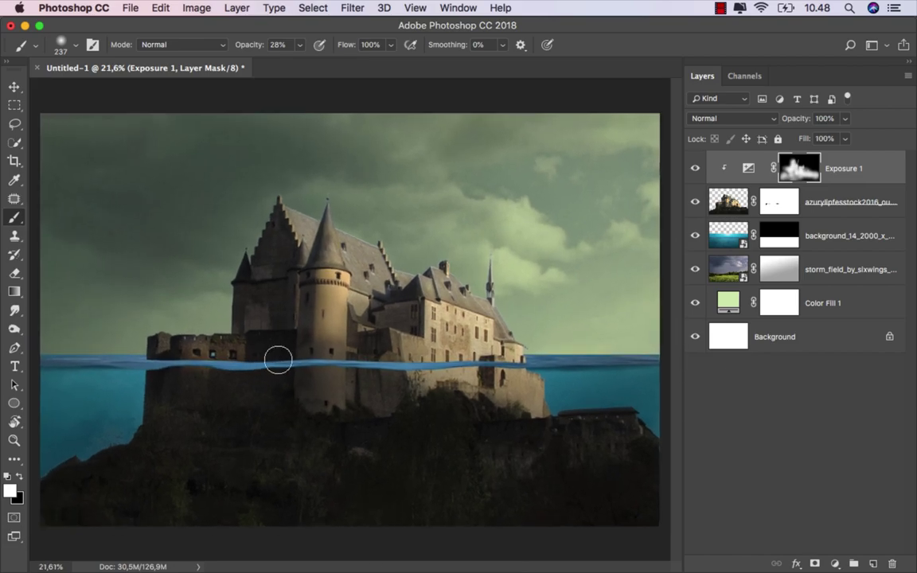
left_click(694, 169)
left_click(693, 169)
key("super+2")
Step: Add a Hue/Saturation layer clipped to the castle, colorized at hue 195, saturation 35, fill 80%
key("v")
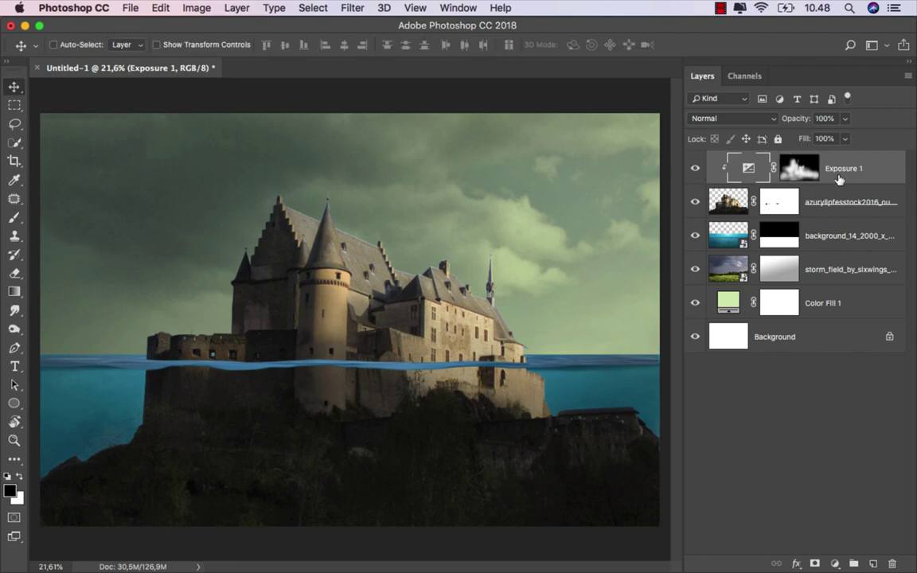
left_click(833, 564)
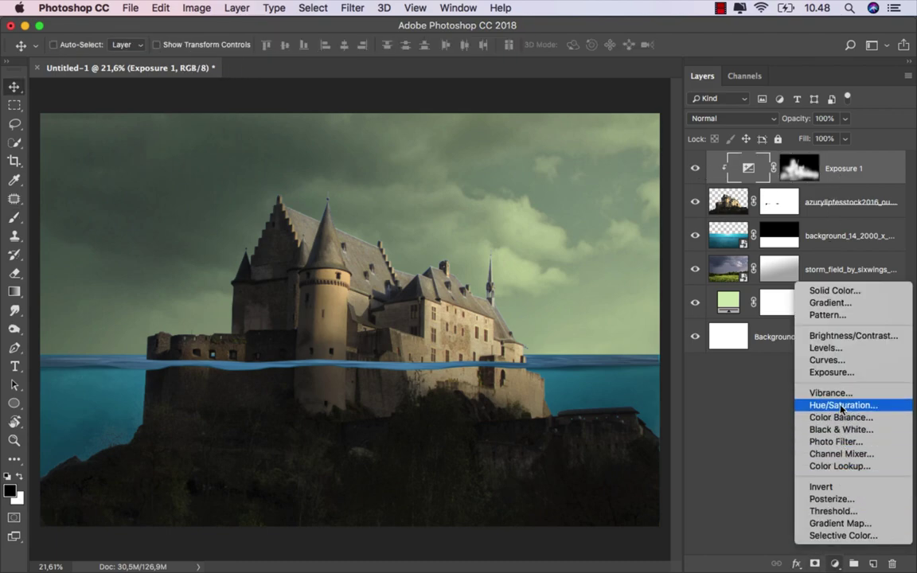
left_click(756, 365)
left_click(611, 491)
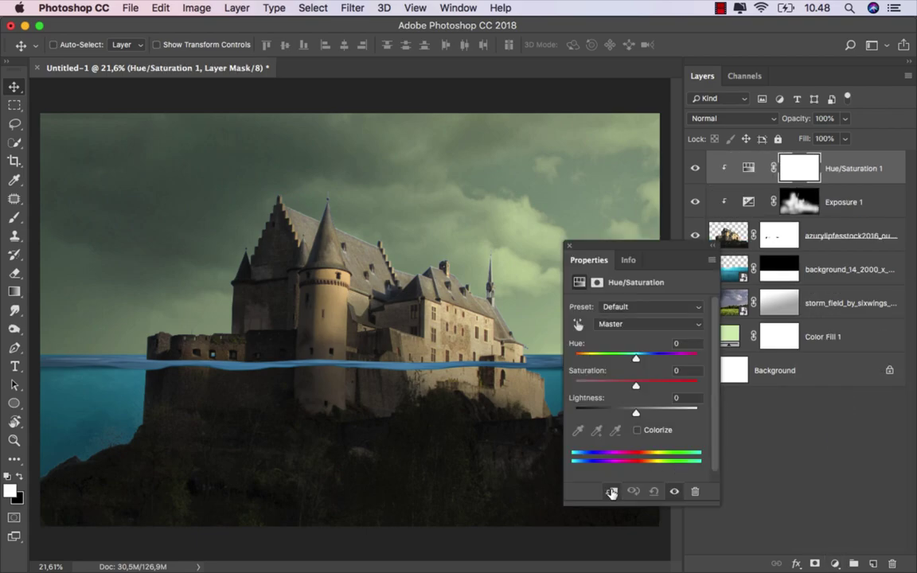
left_click(637, 430)
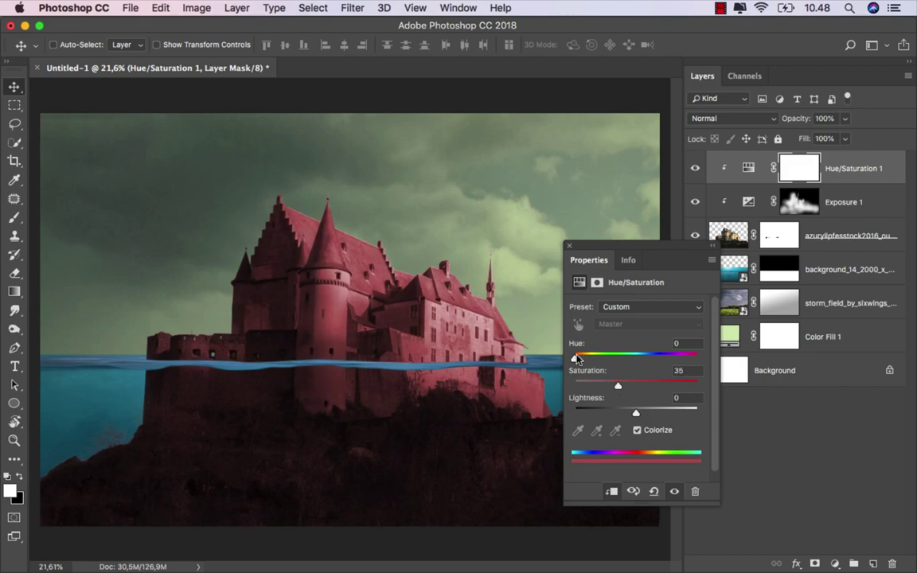
left_click_drag(576, 358, 640, 364)
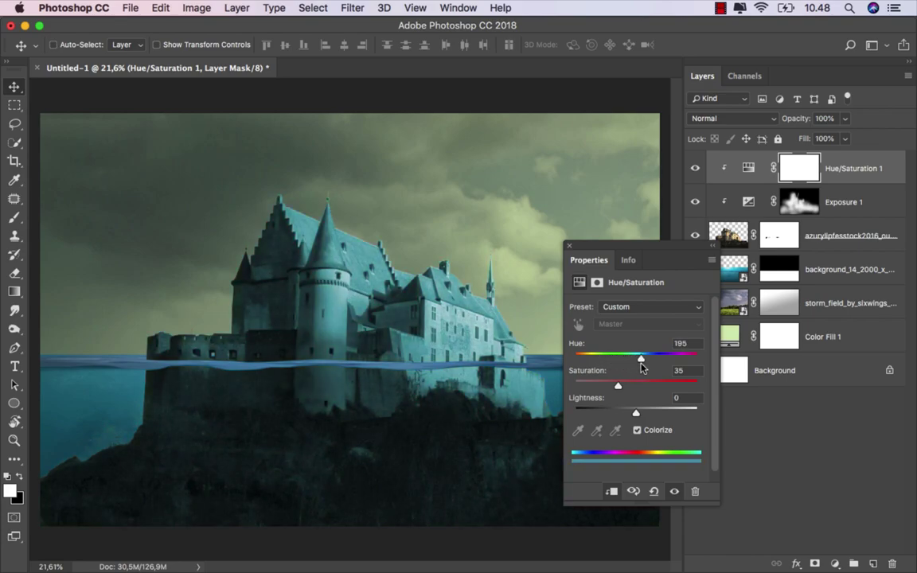
left_click(568, 245)
left_click(845, 139)
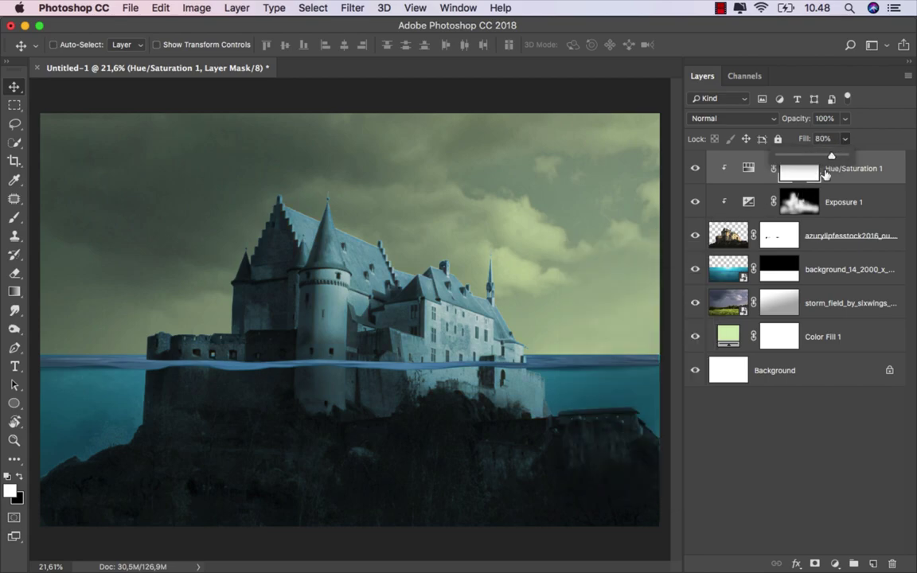
left_click(811, 174)
left_click(800, 168)
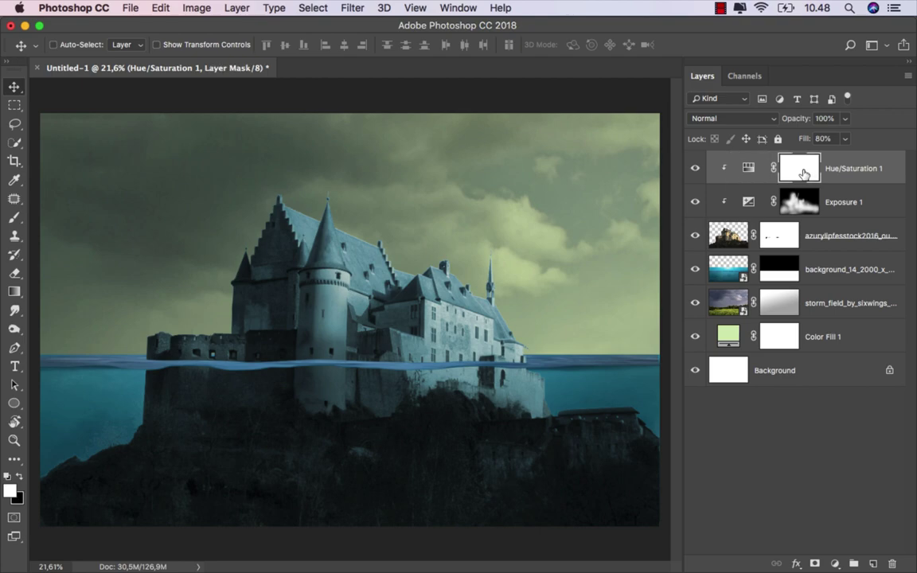
Step: Draw a black gradient leftward across the castle on the Hue/Saturation 1 mask to fade the tint
left_click(14, 217)
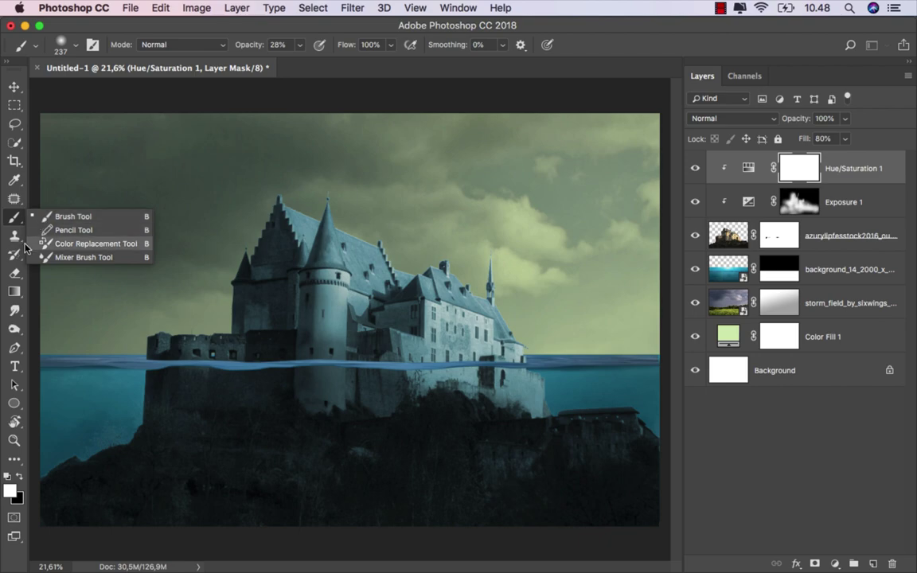
left_click_drag(15, 292, 50, 292)
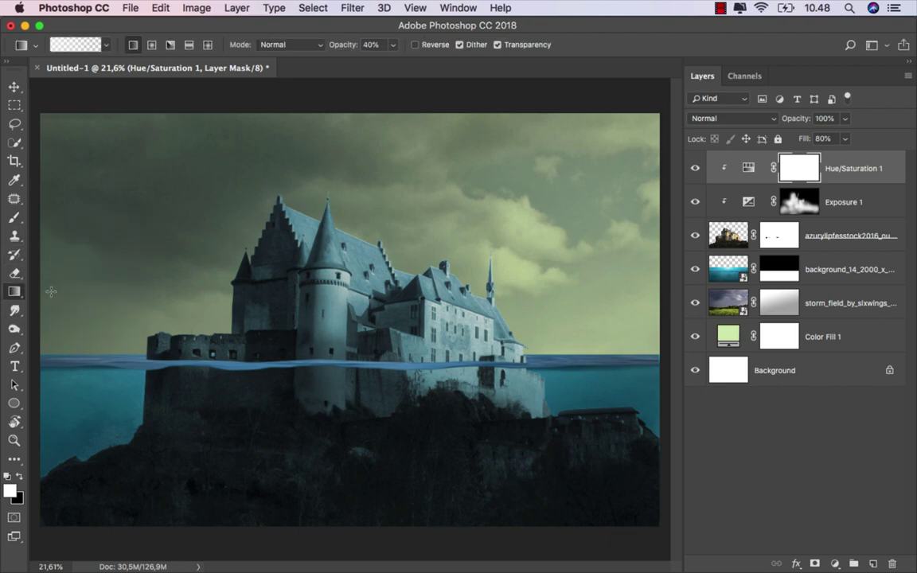
left_click(24, 476)
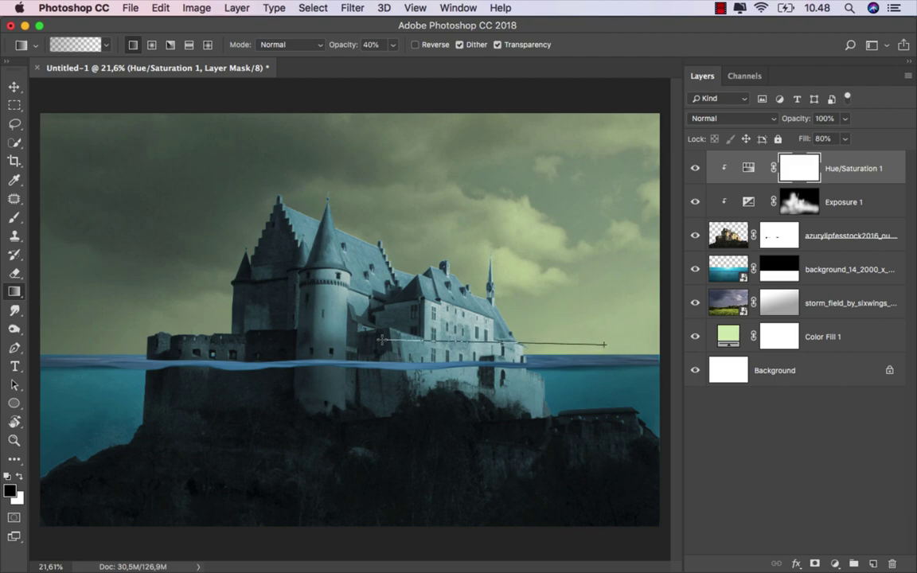
left_click_drag(605, 344, 605, 344)
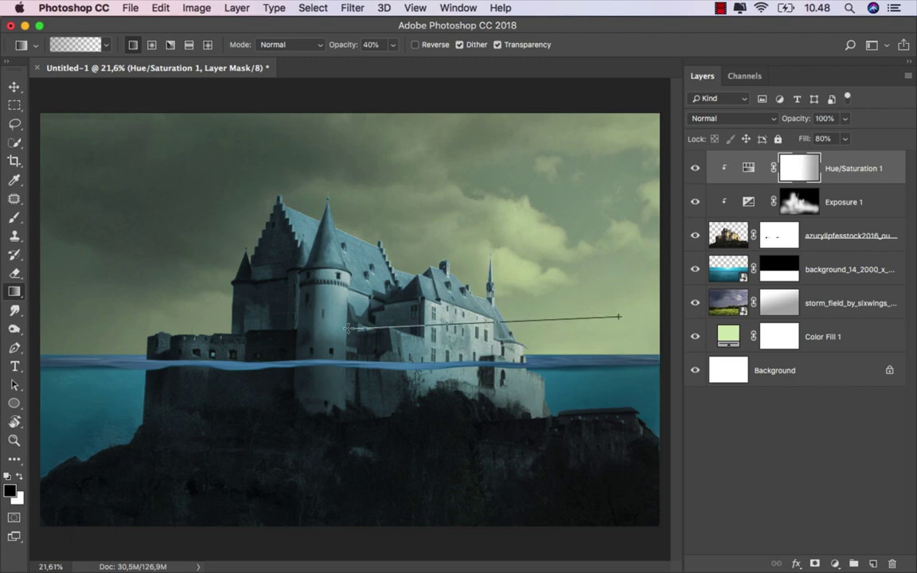
left_click_drag(531, 326, 278, 292)
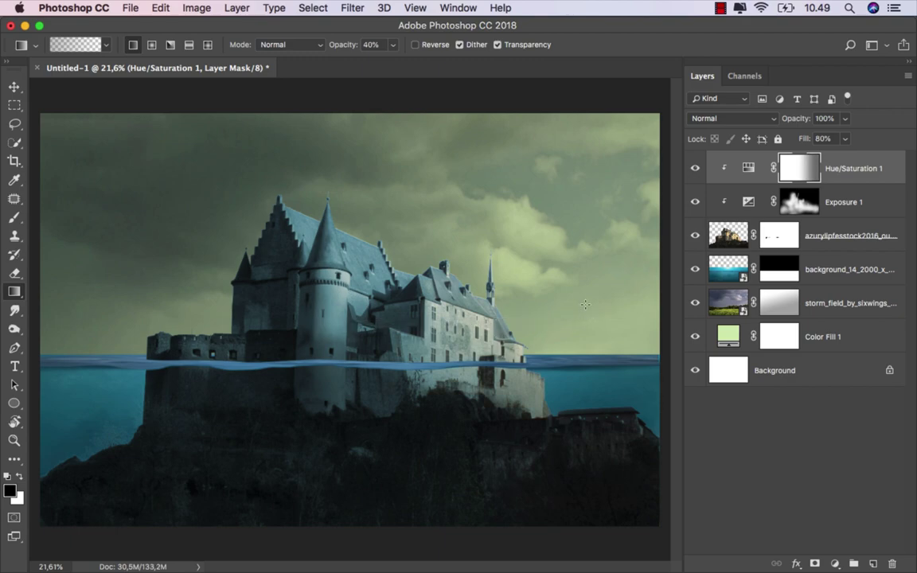
left_click_drag(549, 308, 292, 336)
left_click_drag(618, 297, 150, 306)
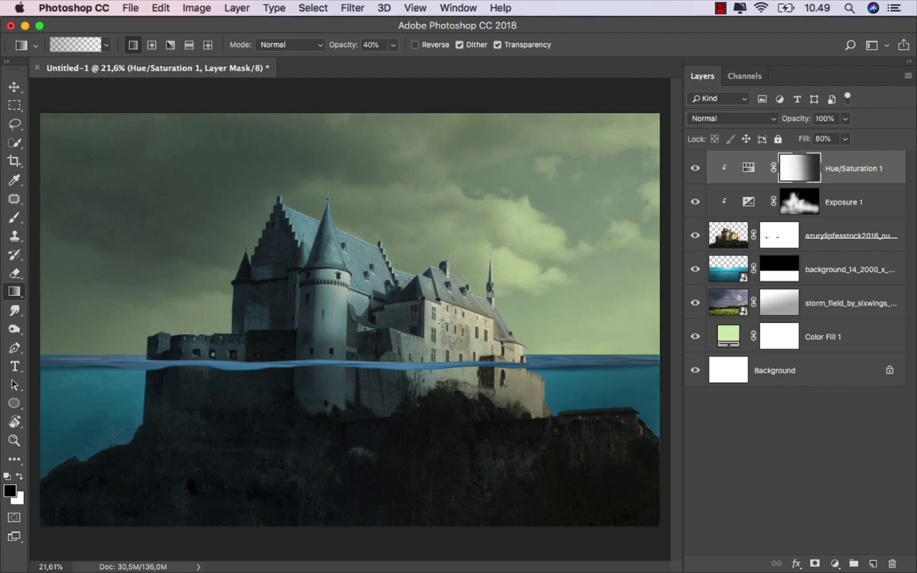
left_click(14, 217)
Step: Brush the Hue/Saturation 1 mask at full opacity over the spire, left wall, tower and underwater right wall
left_click(64, 205)
right_click(344, 311)
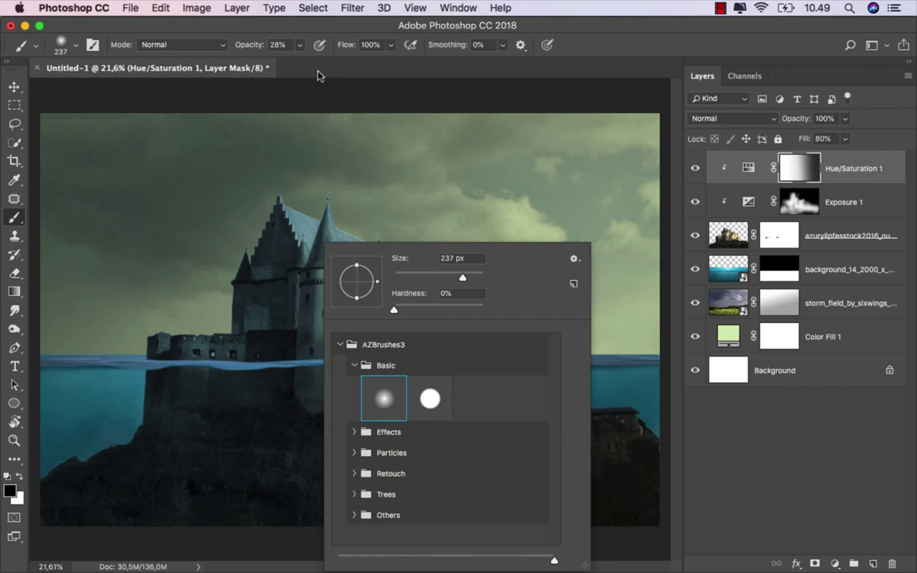
left_click(300, 45)
left_click_drag(310, 63, 354, 63)
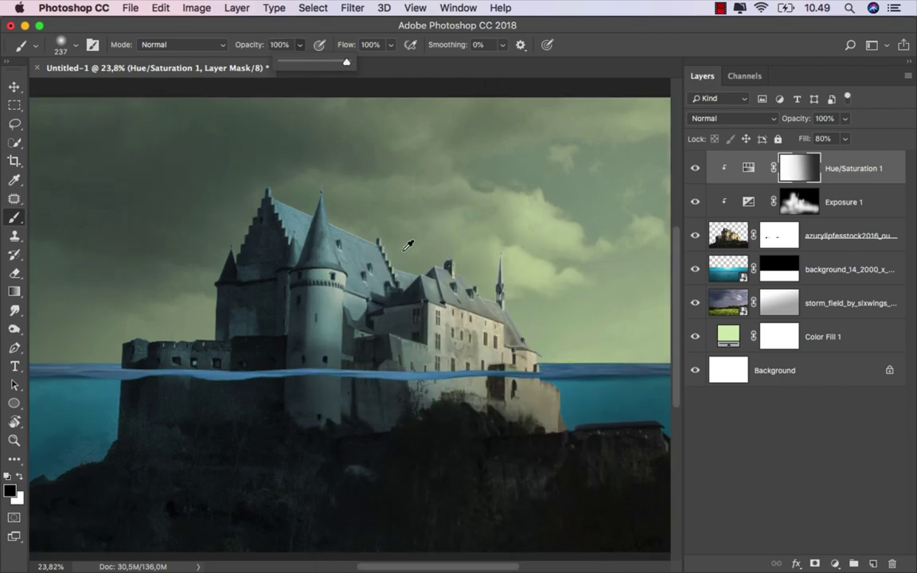
scroll(415, 239, "up", 1)
mouse_move(319, 207)
left_mouse_down()
mouse_move(537, 329)
mouse_move(478, 328)
left_mouse_up()
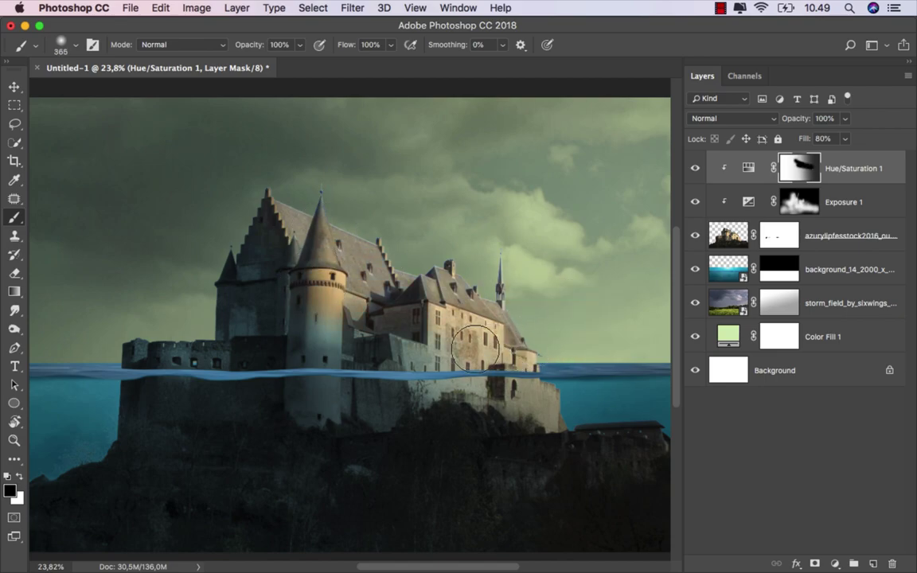
mouse_move(312, 348)
left_mouse_down()
mouse_move(276, 296)
mouse_move(372, 303)
mouse_move(500, 345)
mouse_move(244, 243)
left_mouse_up()
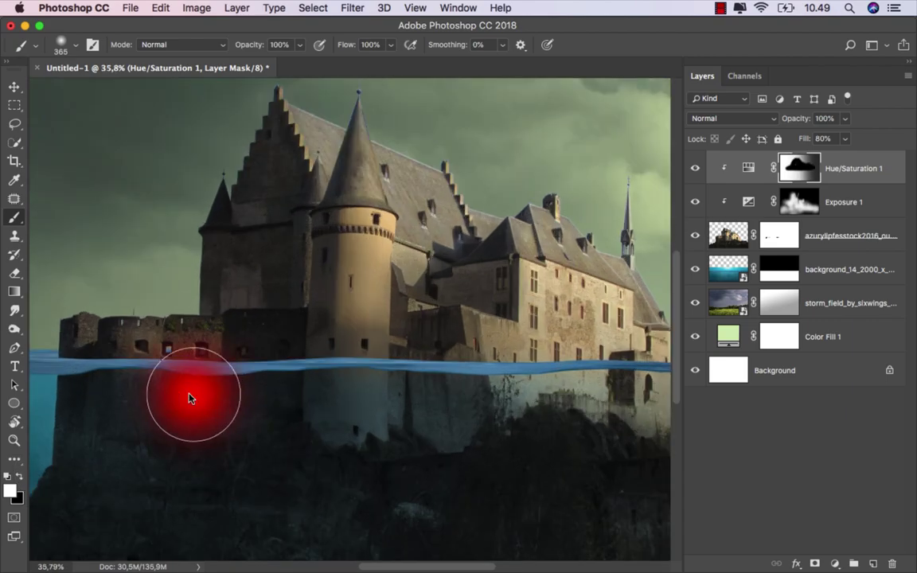
left_click_drag(190, 398, 102, 384)
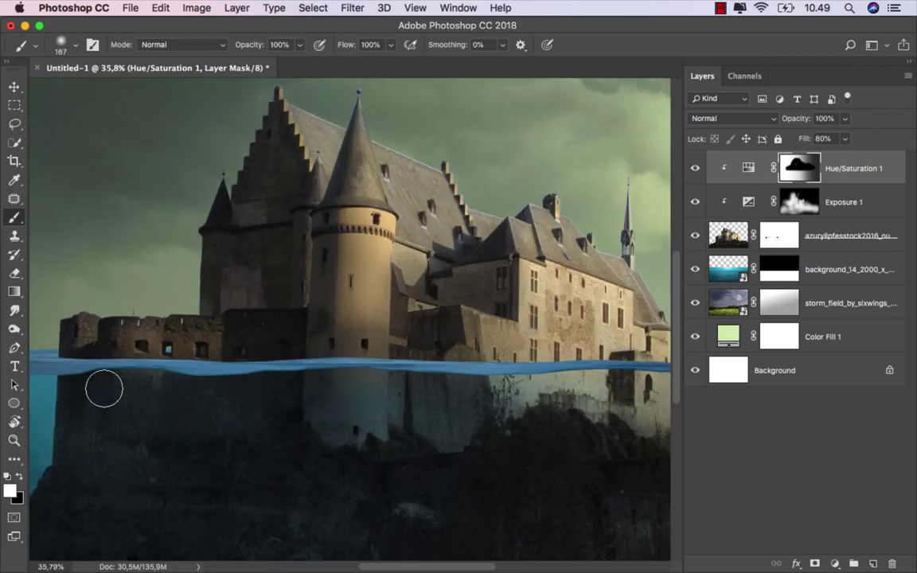
mouse_move(246, 382)
left_mouse_down()
mouse_move(612, 388)
mouse_move(464, 385)
left_mouse_up()
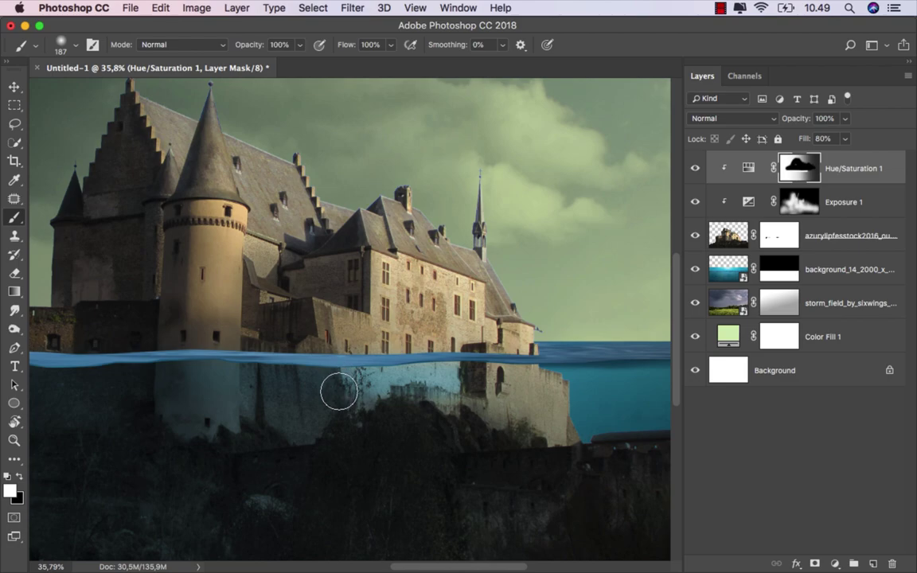
Step: Paint black at 12% opacity over the submerged wall to keep it lighter and less blue
left_click(19, 475)
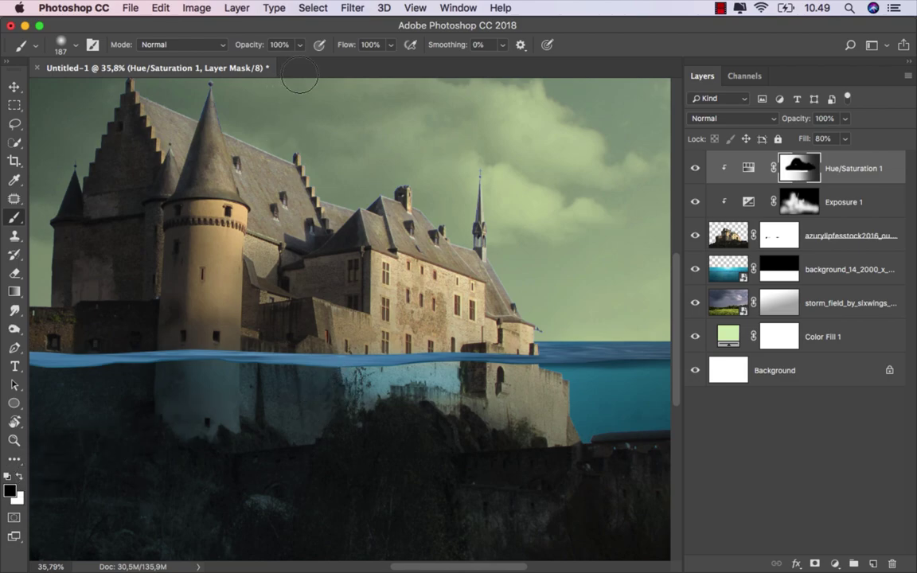
left_click_drag(301, 46, 217, 60)
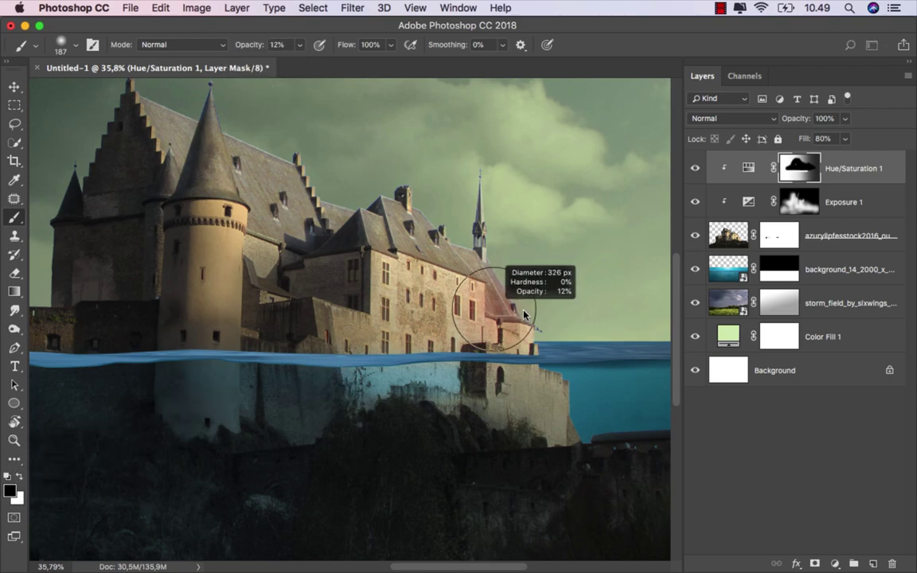
left_click_drag(452, 360, 424, 367)
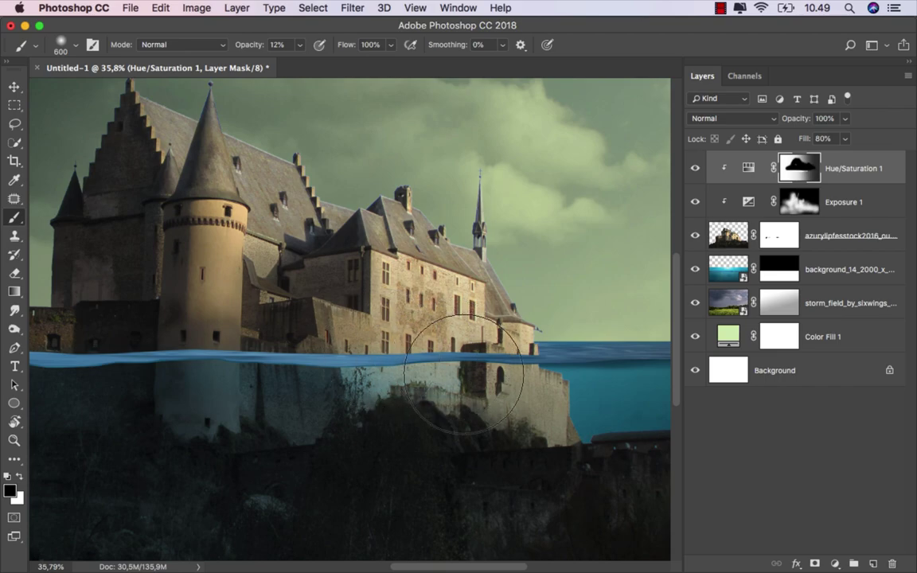
scroll(501, 374, "down", 5)
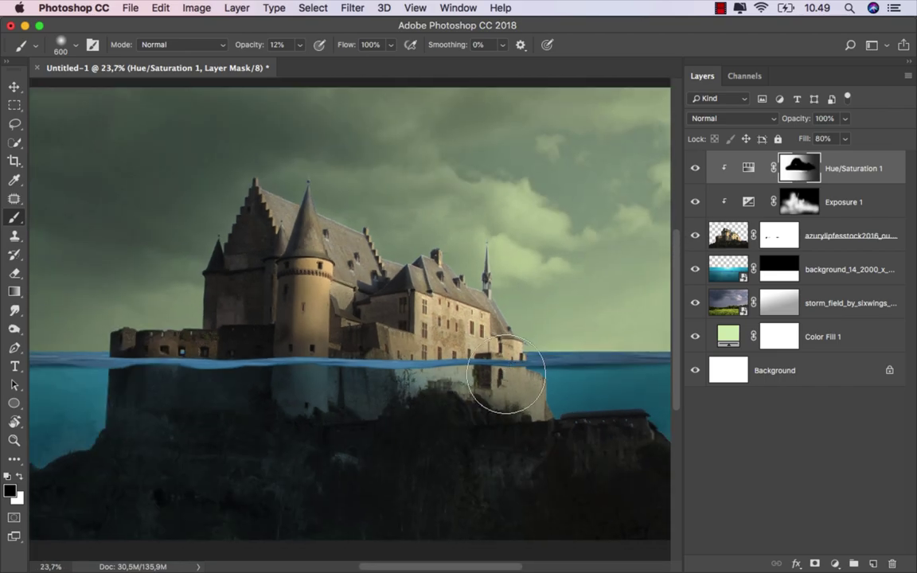
scroll(575, 363, "down", 1)
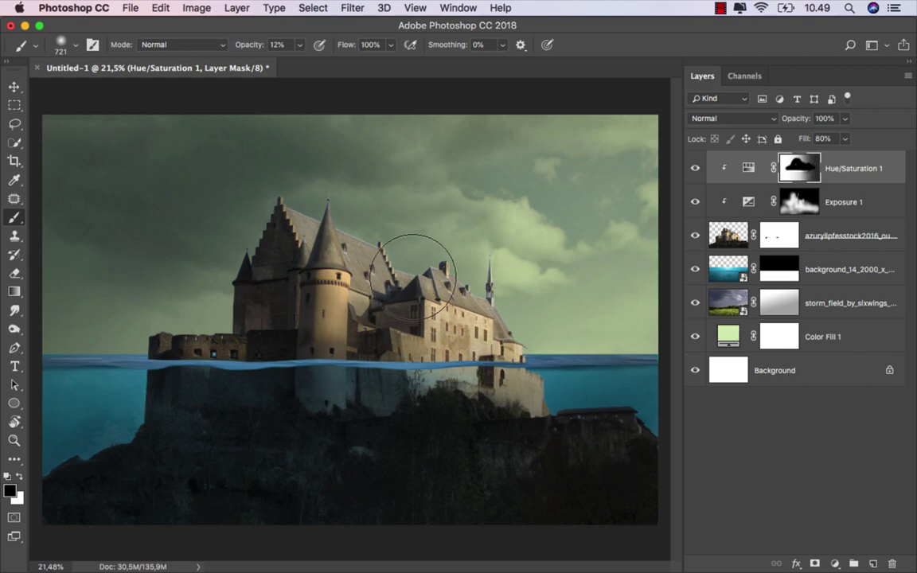
scroll(429, 295, "down", 1)
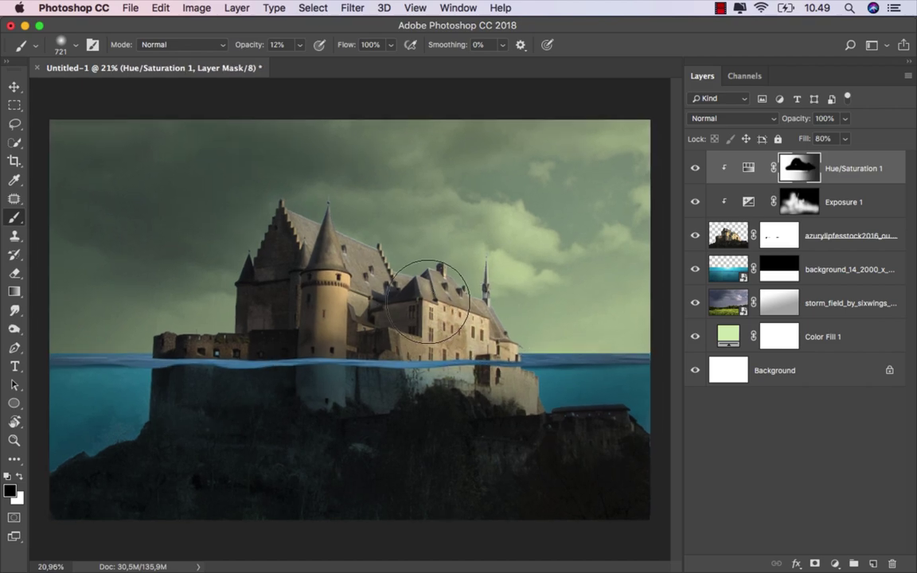
left_click(14, 85)
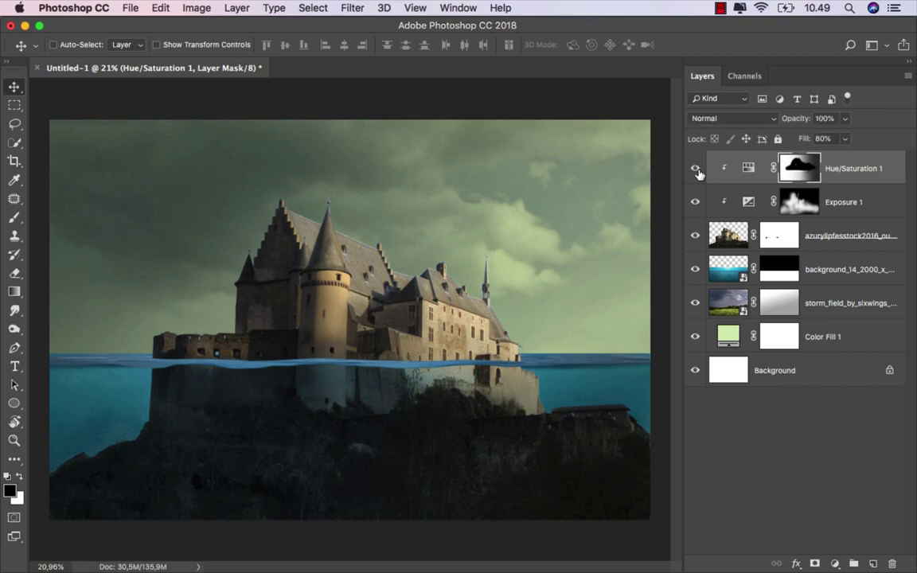
Step: Create a new layer named 'color', clipped to the castle, with Overlay blending
key("super+2")
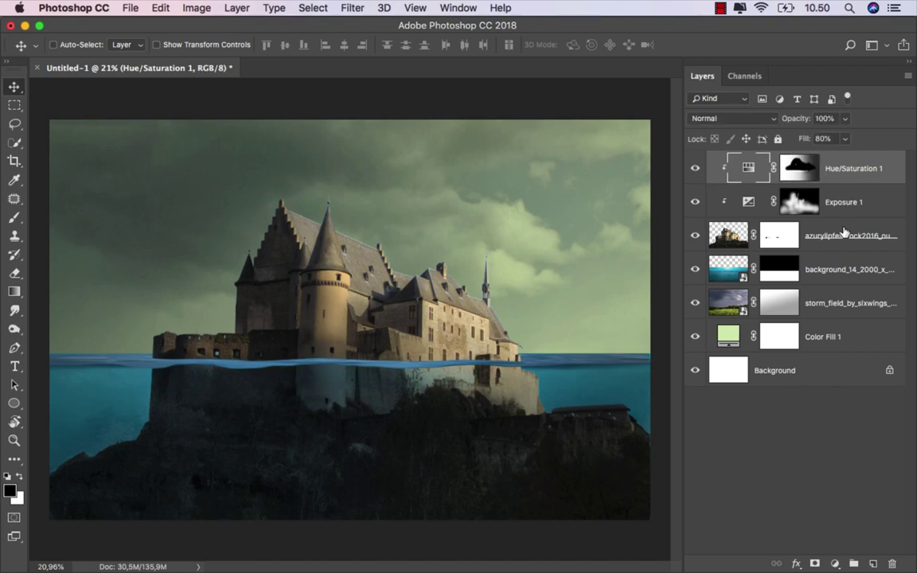
left_click(873, 564)
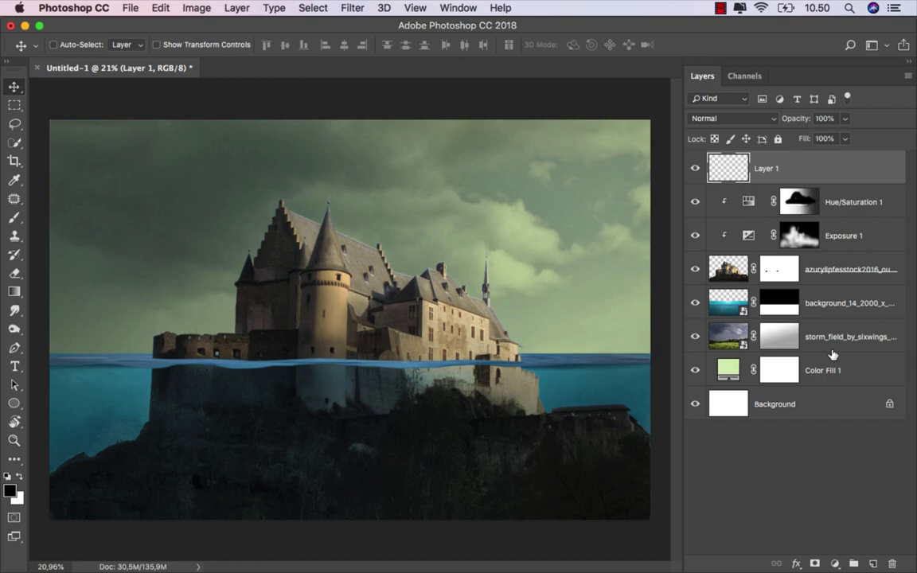
right_click(792, 169)
left_click(718, 405)
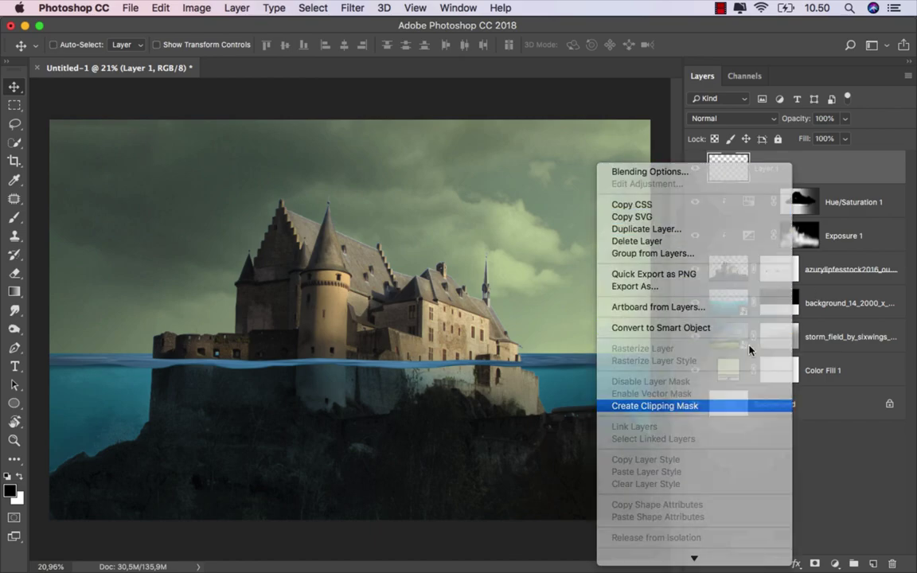
type("color")
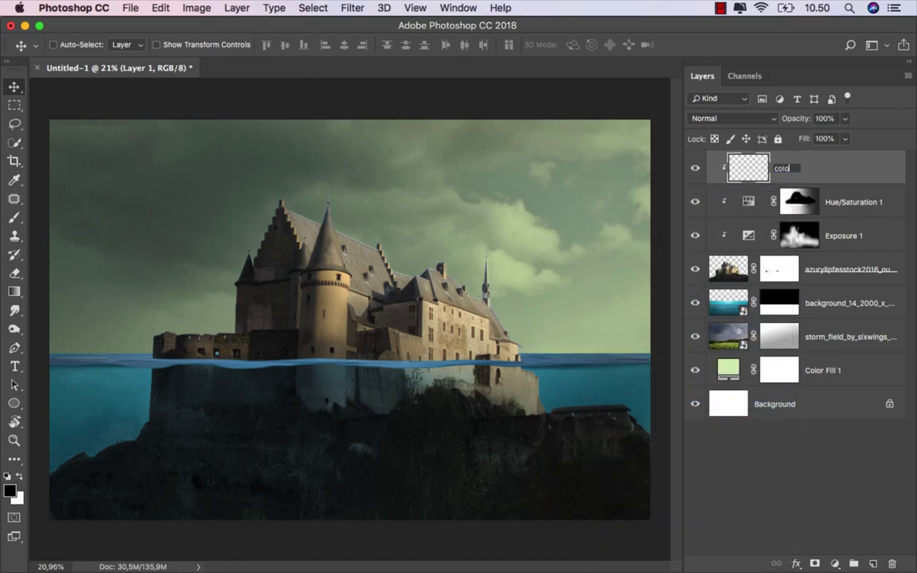
key("Return")
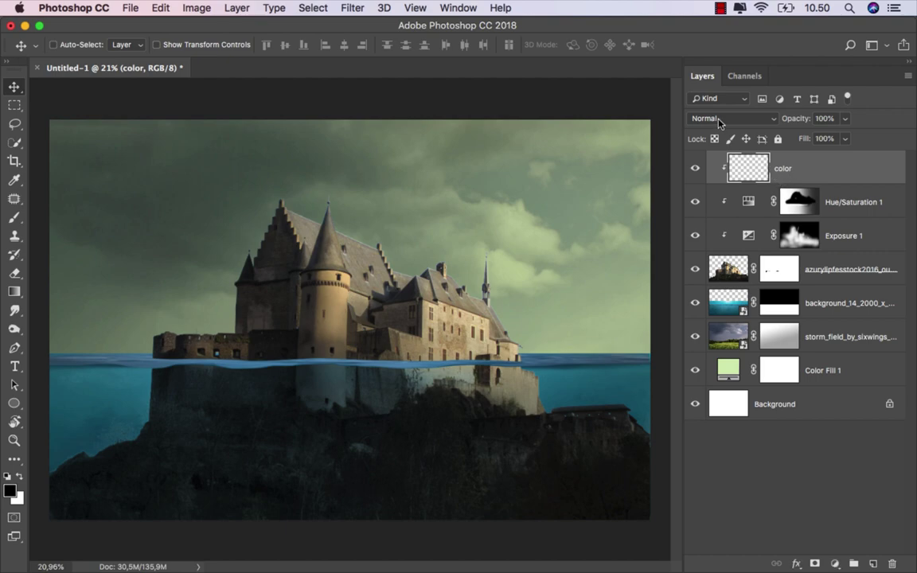
left_click(718, 119)
left_click(716, 271)
left_click(14, 217)
left_click(68, 215)
Step: Sample the sky's light green and paint it over the castle roof on the 'color' layer
scroll(488, 267, "up", 3)
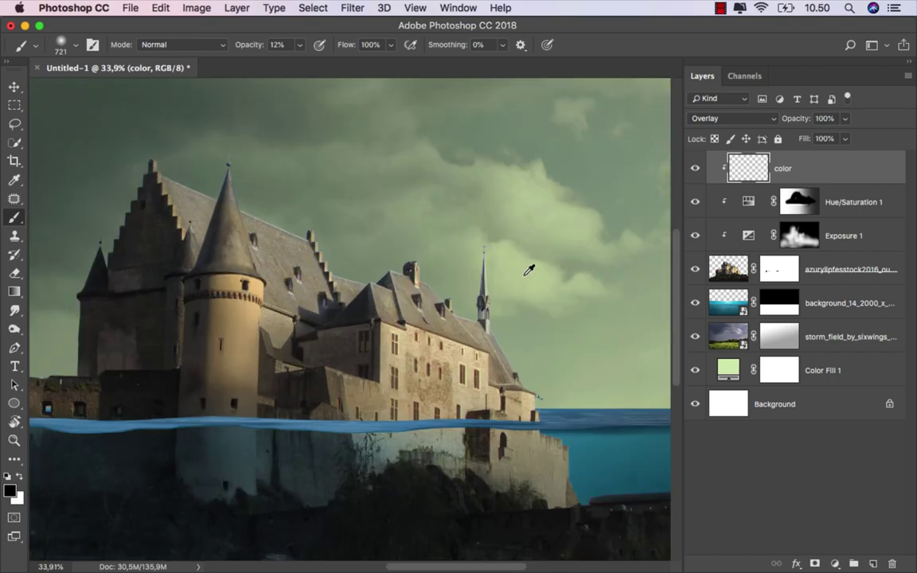
scroll(563, 318, "right", 5)
left_click(549, 348, "alt")
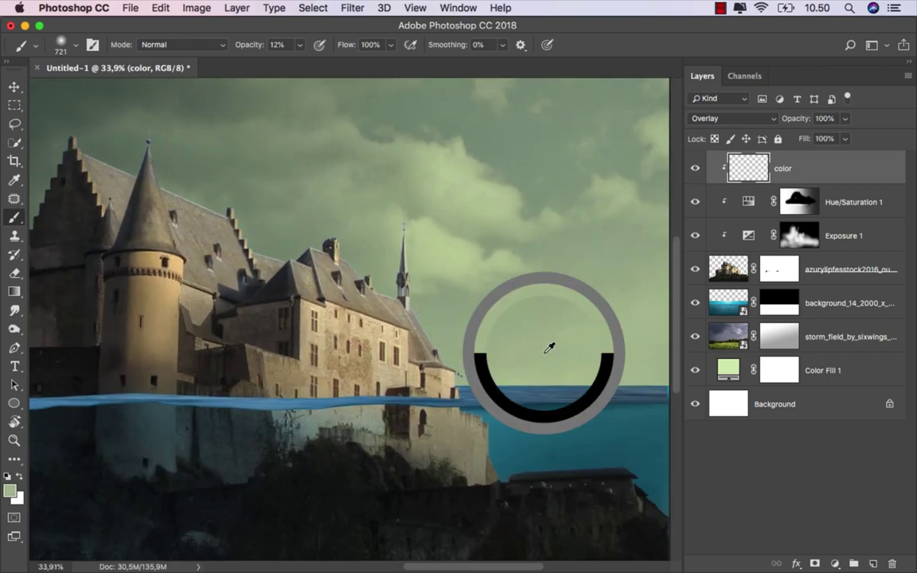
left_click_drag(351, 202, 384, 230)
scroll(263, 140, "up", 2)
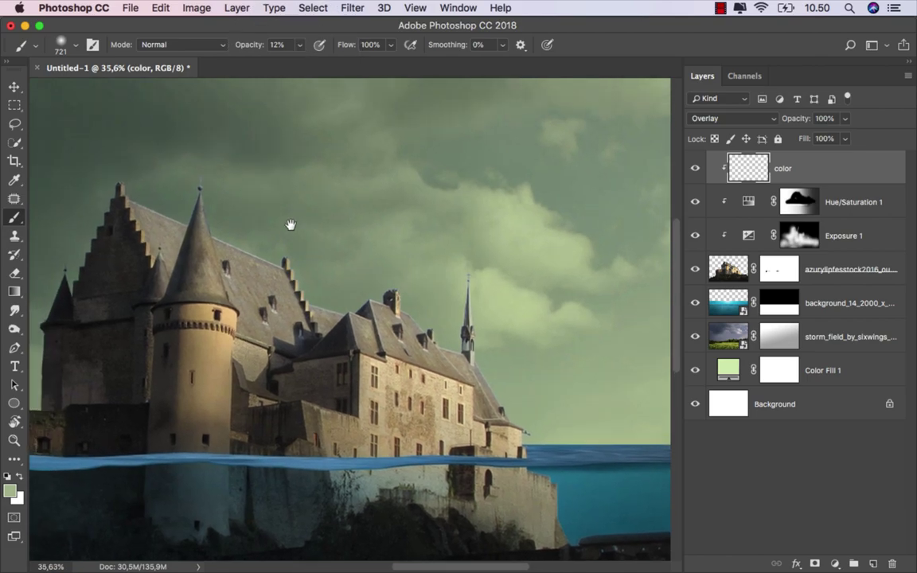
mouse_move(286, 205)
left_mouse_down()
mouse_move(238, 224)
mouse_move(329, 317)
mouse_move(315, 281)
left_mouse_up()
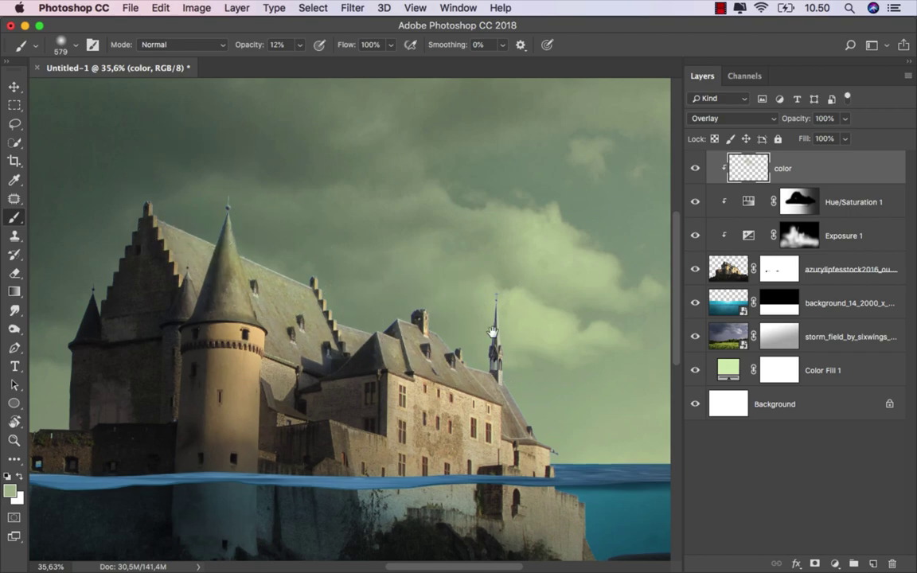
scroll(446, 326, "down", 5)
scroll(446, 326, "right", 5)
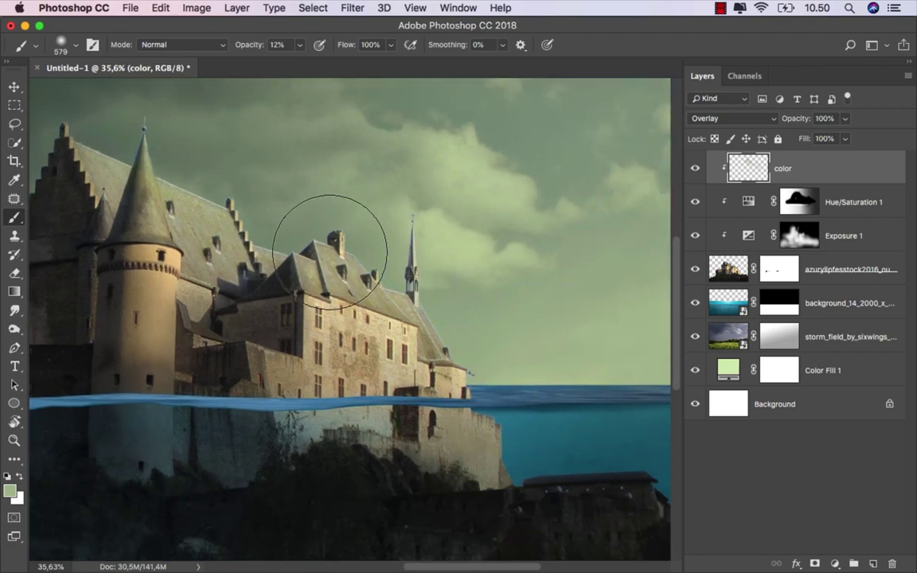
mouse_move(167, 187)
left_mouse_down()
mouse_move(215, 231)
mouse_move(267, 247)
left_mouse_up()
mouse_move(235, 194)
left_mouse_down()
mouse_move(200, 255)
mouse_move(297, 214)
mouse_move(358, 286)
mouse_move(454, 358)
mouse_move(421, 247)
left_mouse_up()
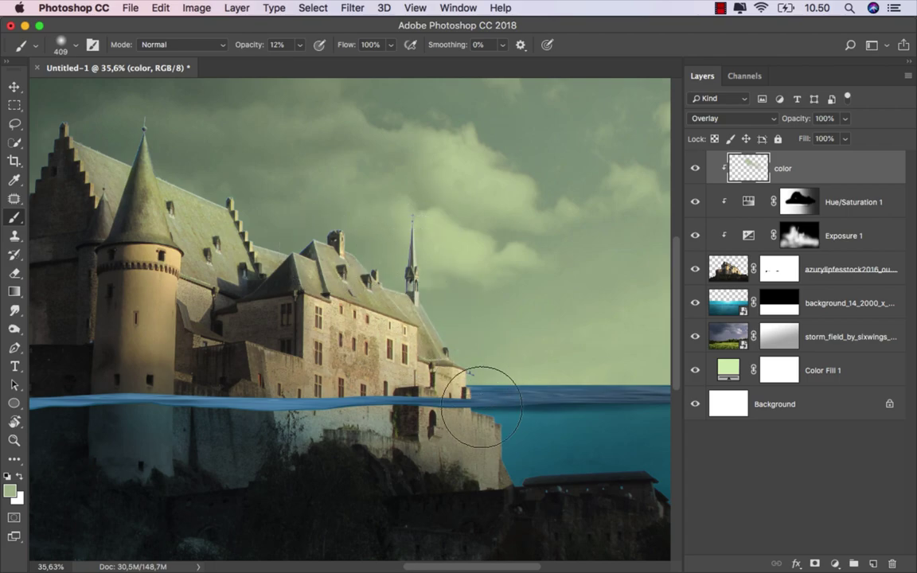
Step: Toggle the 'color' layer to compare, fit the image in view, and select the water layer
scroll(463, 290, "down", 1)
scroll(463, 290, "down", 4)
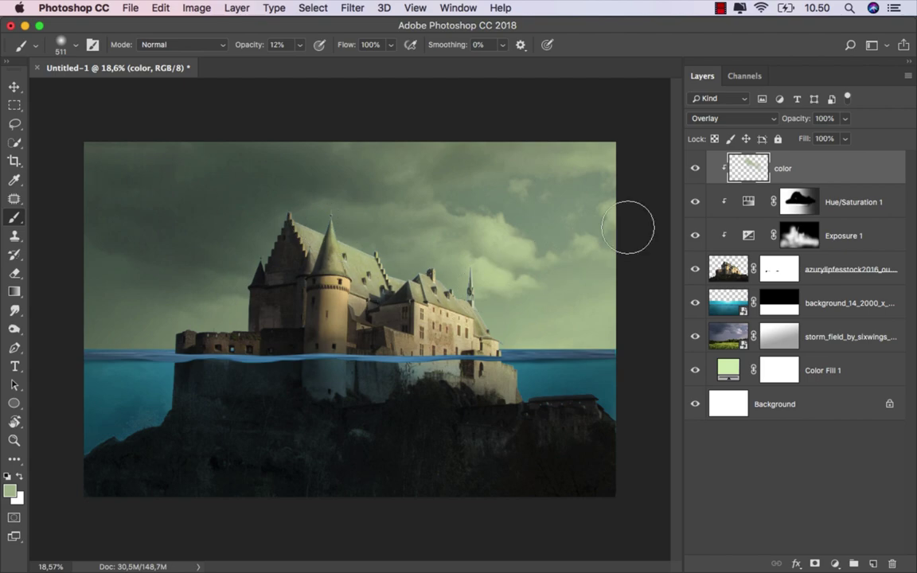
left_click(693, 170)
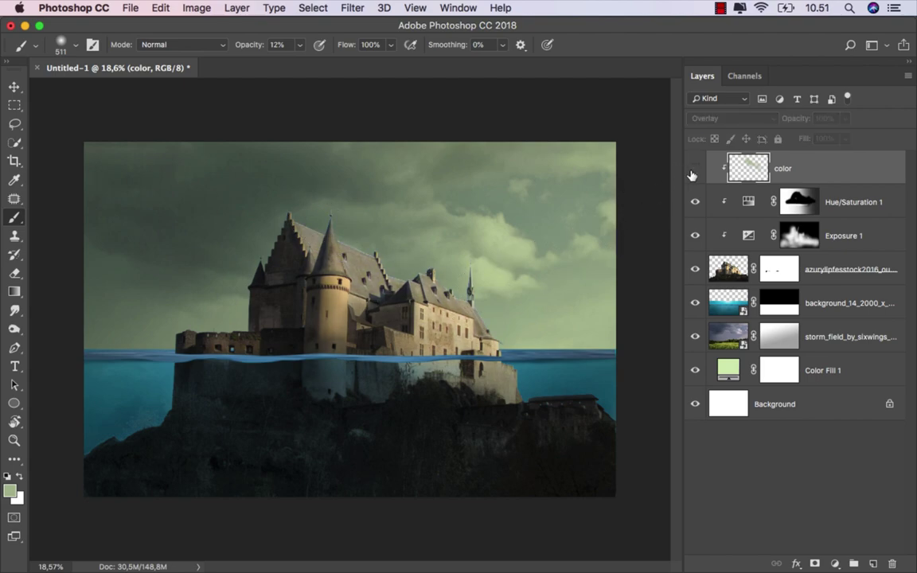
left_click(692, 171)
key("ctrl+0")
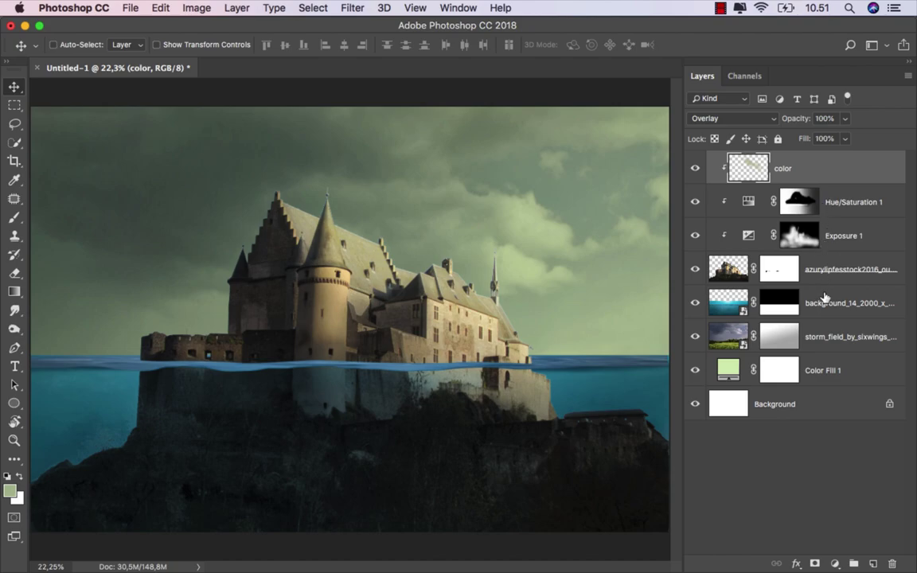
left_click(824, 302)
left_click(695, 303)
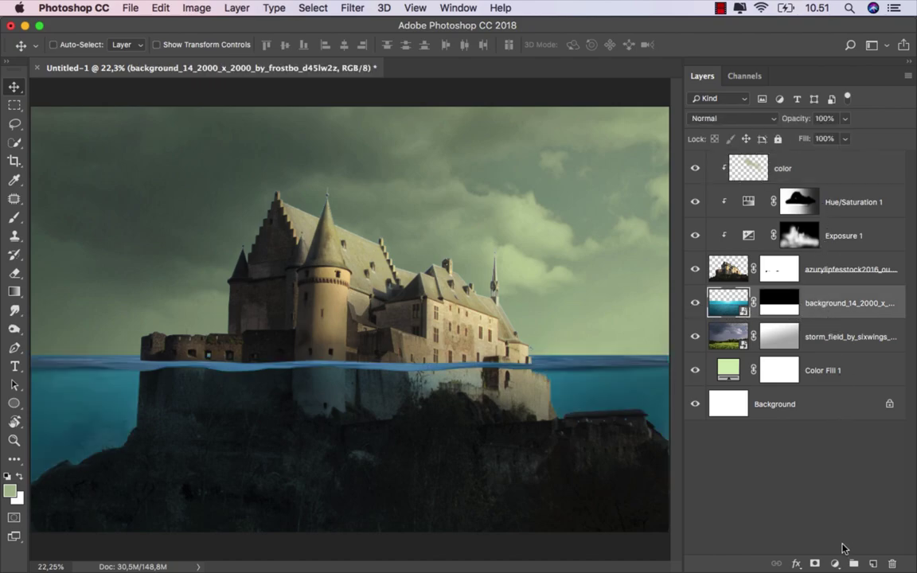
Step: Add a Hue/Saturation layer clipped to the water, colorized teal (hue 176, saturation 22), with inverted mask
left_click(834, 563)
left_click(843, 405)
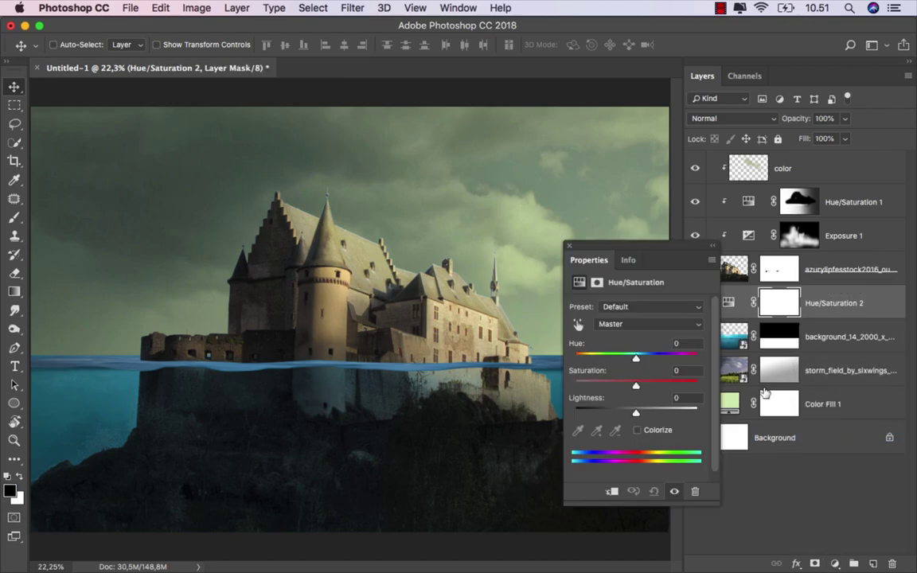
key("ctrl+alt+g")
left_click(637, 431)
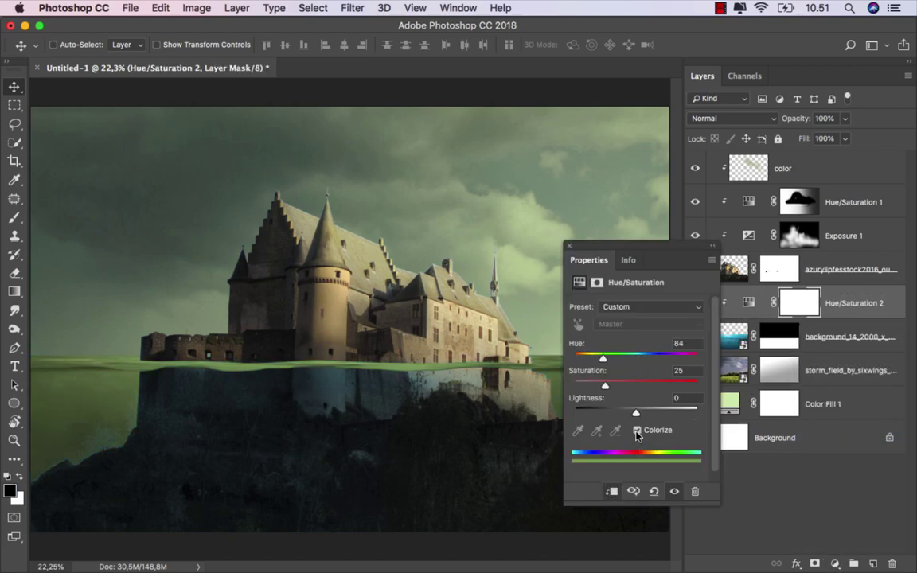
left_click_drag(602, 360, 635, 363)
left_click(570, 244)
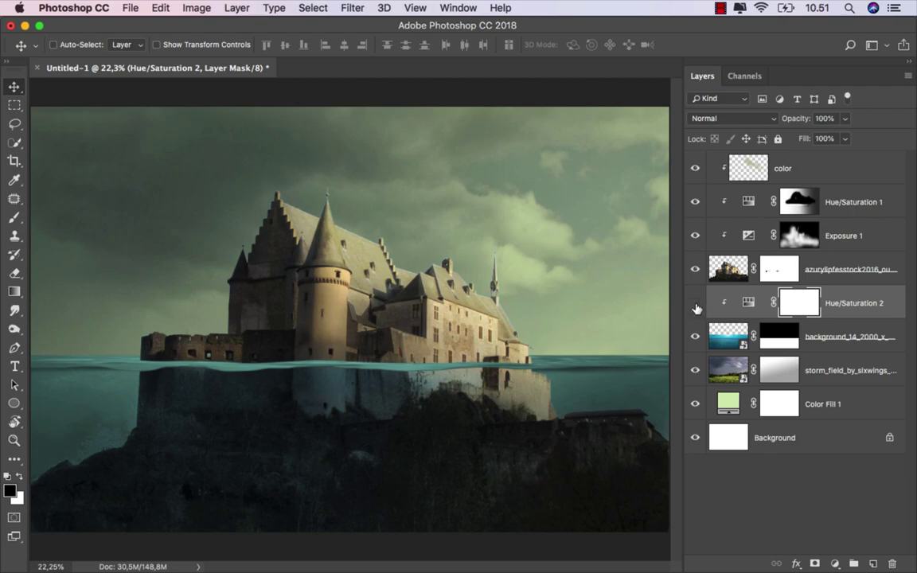
left_click(694, 303)
key("super+i")
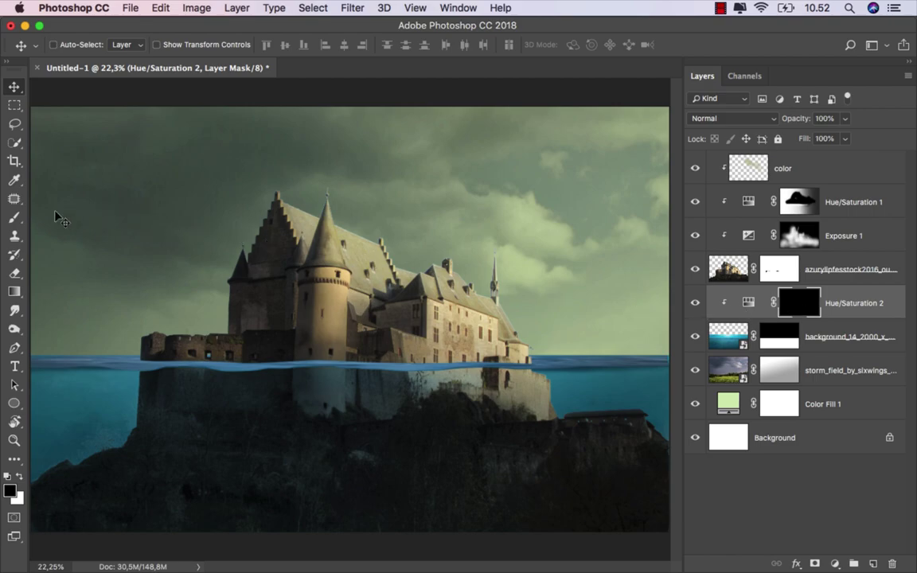
Step: Draw a 100%-opacity vertical white gradient on the Hue/Saturation 2 mask so the teal fades downward
left_click_drag(15, 291, 60, 290)
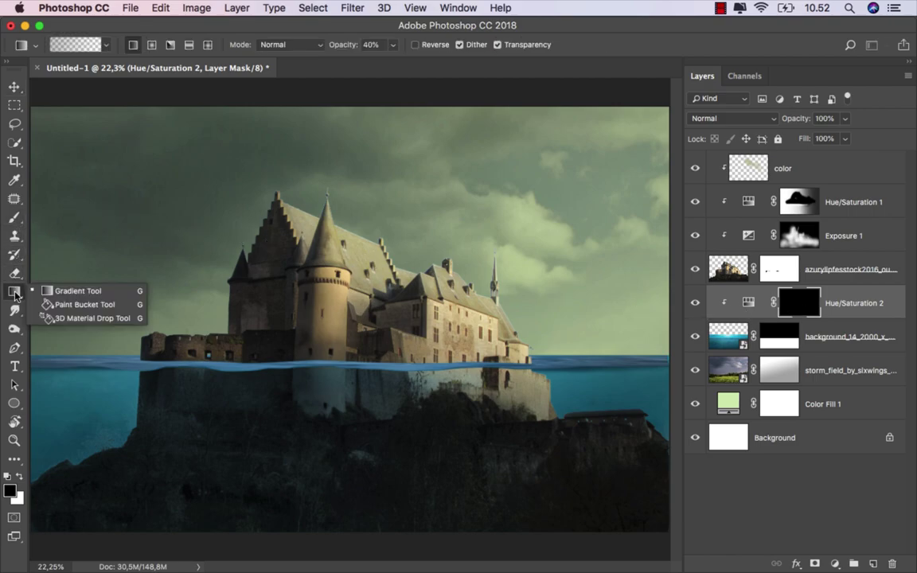
left_click(19, 476)
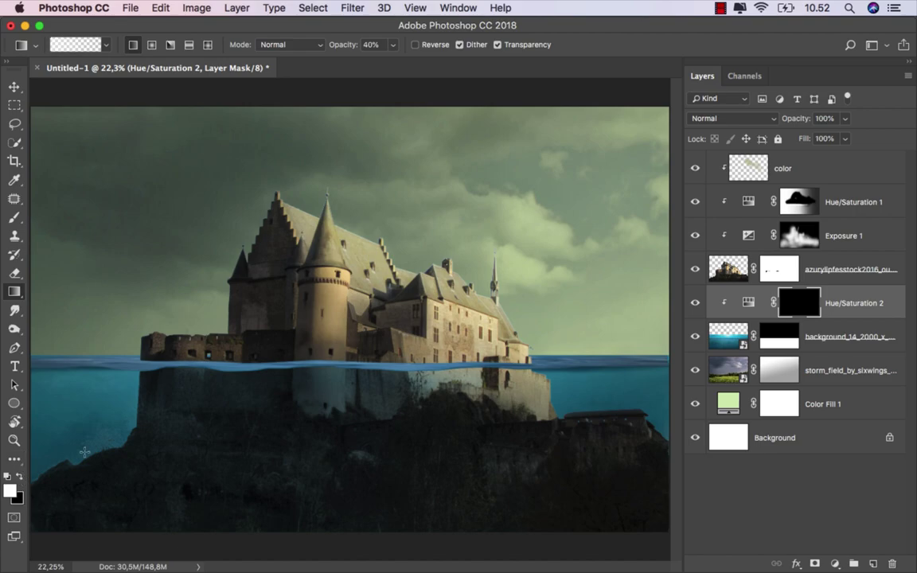
left_click(392, 45)
left_click_drag(394, 57, 498, 72)
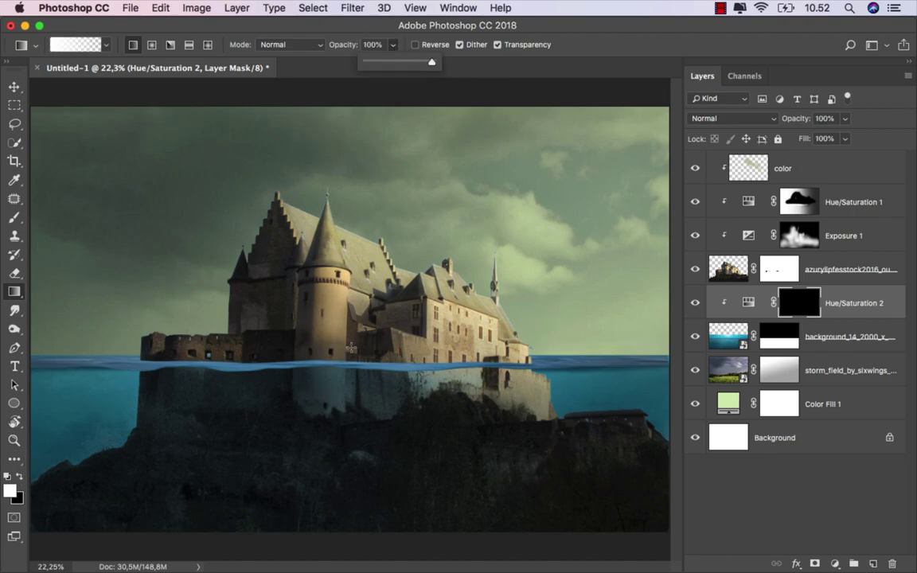
scroll(358, 342, "down", 1)
scroll(358, 342, "down", 1)
left_click_drag(318, 311, 352, 396)
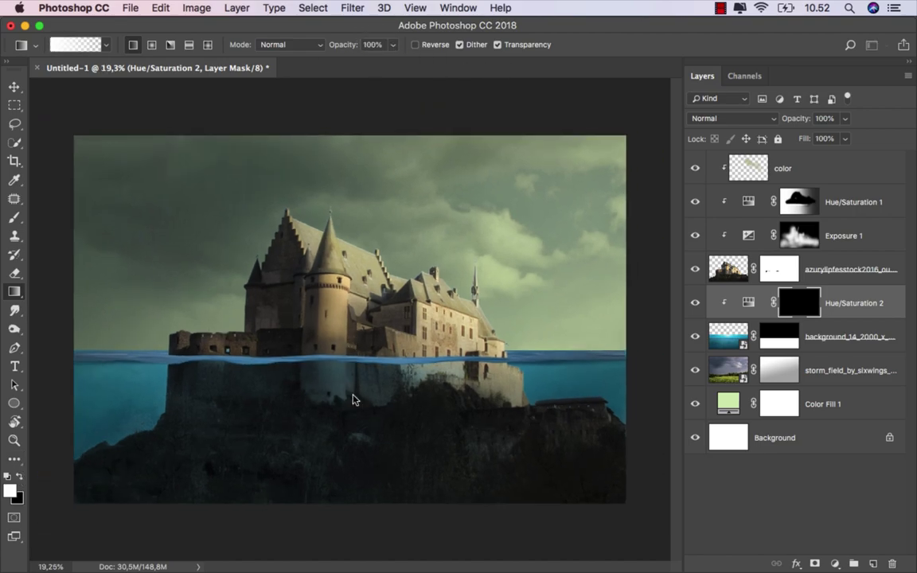
scroll(353, 394, "up", 1)
left_click_drag(337, 291, 340, 490)
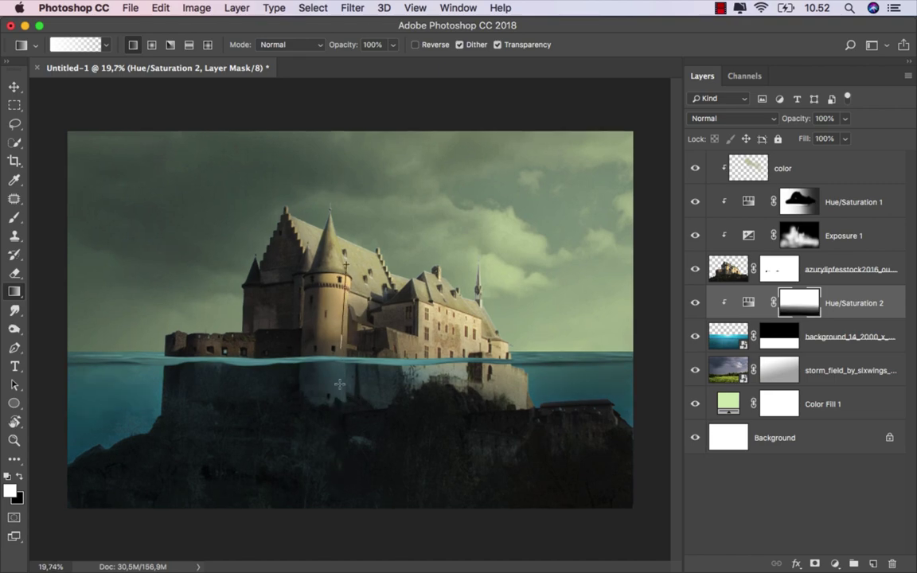
left_click_drag(343, 306, 343, 455)
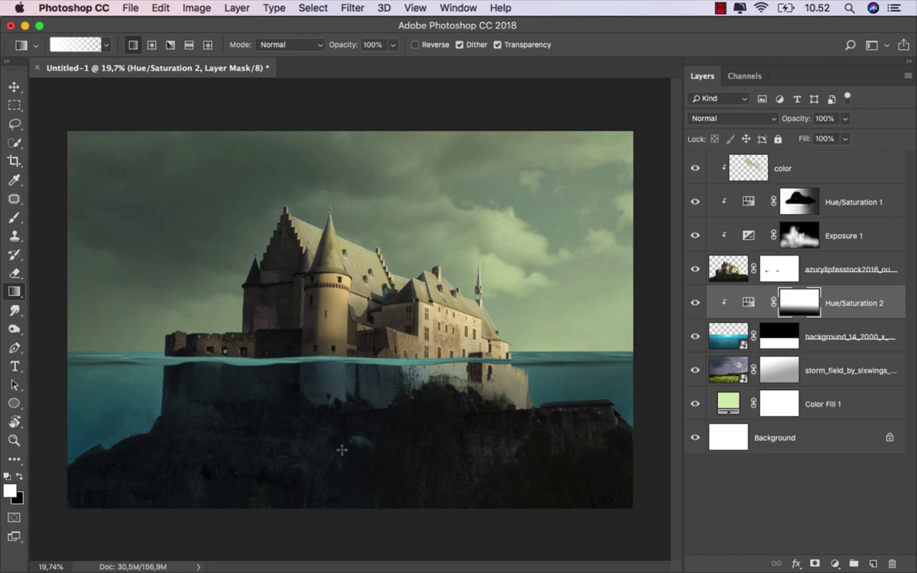
scroll(341, 451, "up", 1)
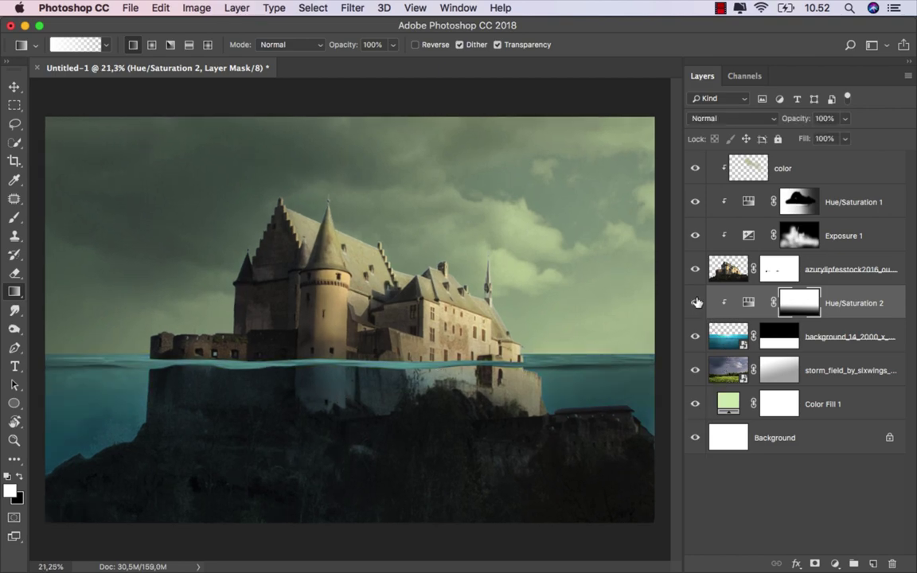
Step: Add a Hue/Saturation 3 layer colorized at hue 46, saturation 44, with its mask inverted
key("v")
left_click(748, 302)
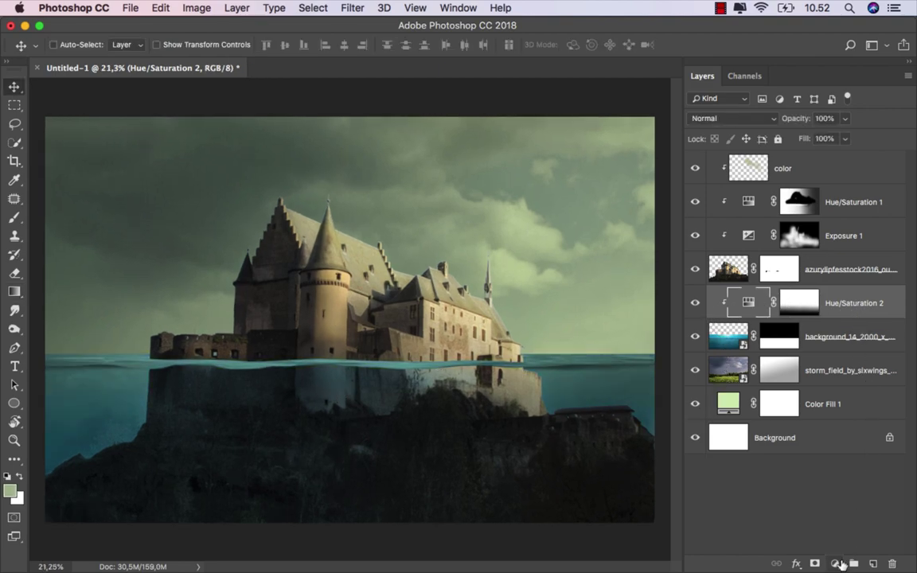
left_click(834, 563)
left_click(843, 405)
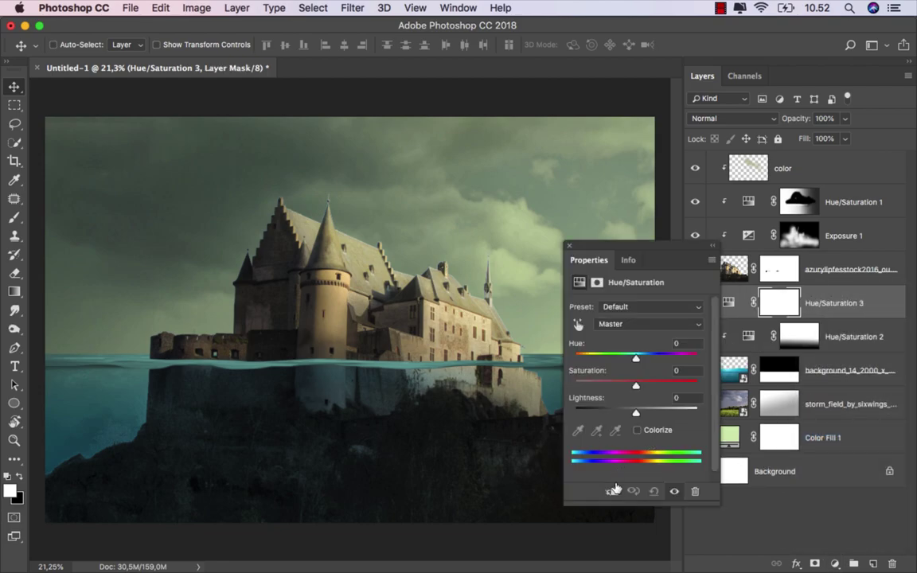
left_click(637, 430)
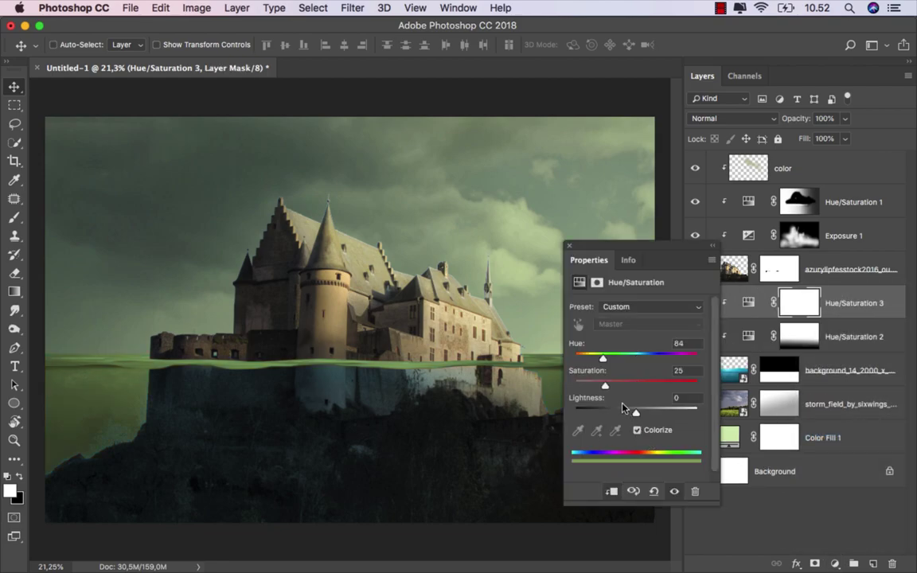
left_click_drag(609, 386, 627, 388)
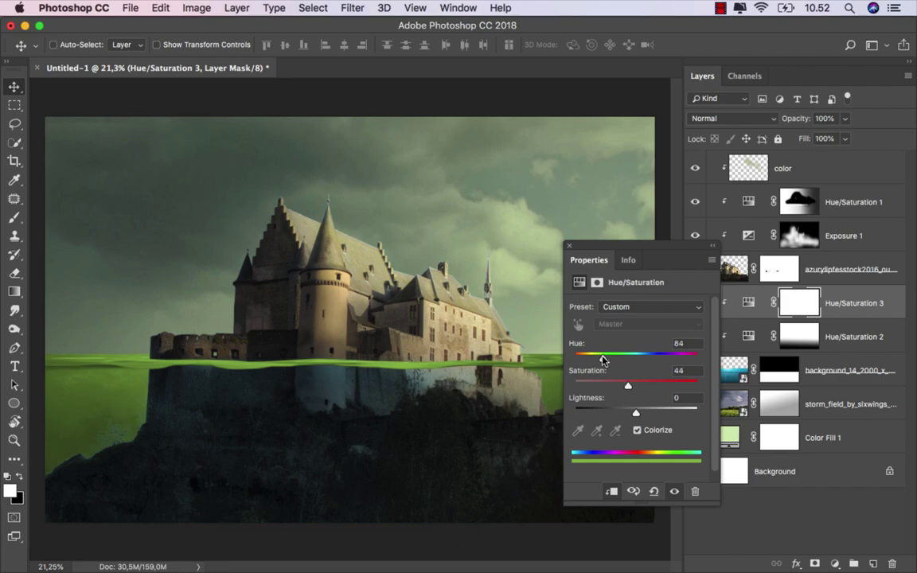
left_click_drag(602, 360, 591, 360)
left_click(569, 249)
key("super+i")
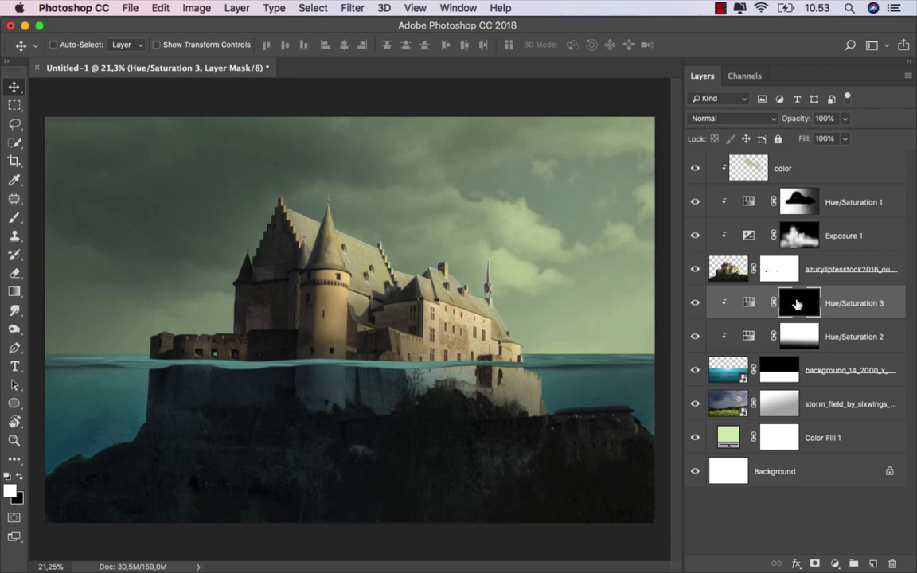
Step: Draw an upward gradient from the bottom on the Hue/Saturation 3 mask to reveal the lower water
left_click_drag(15, 291, 38, 294)
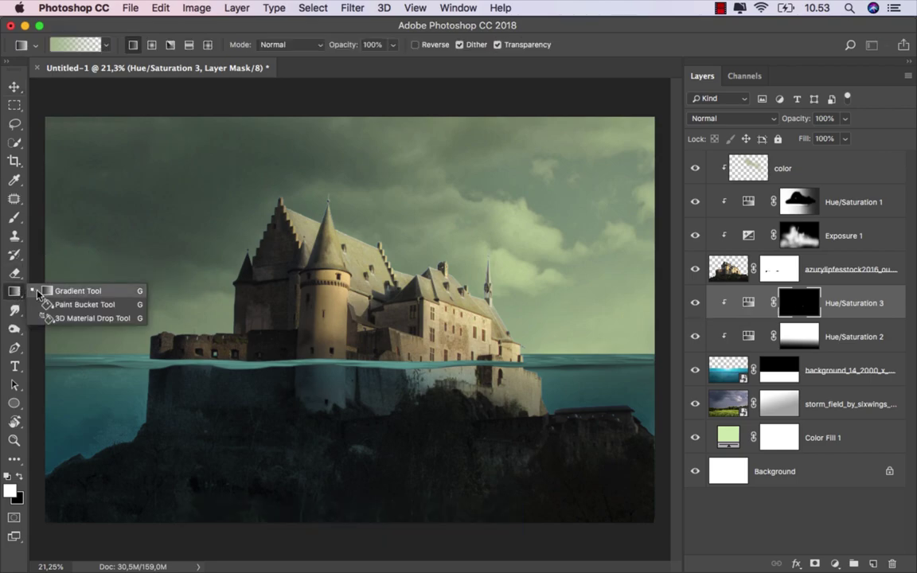
left_click(38, 292)
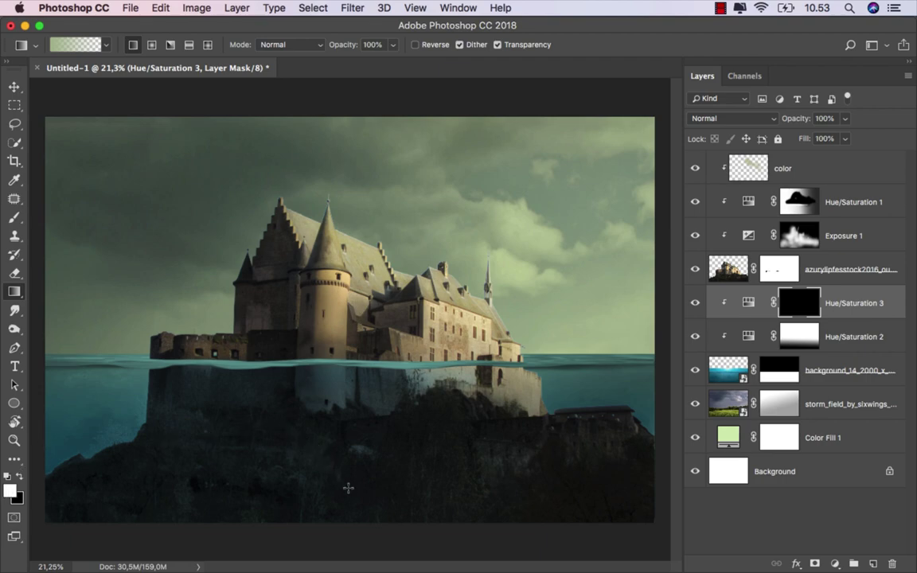
left_click_drag(347, 523, 350, 353)
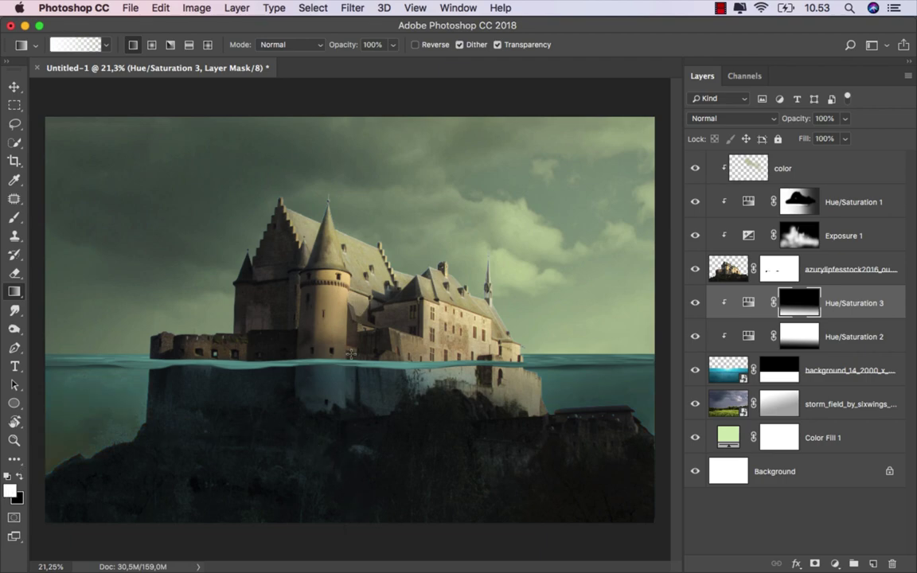
left_click_drag(340, 542, 342, 290)
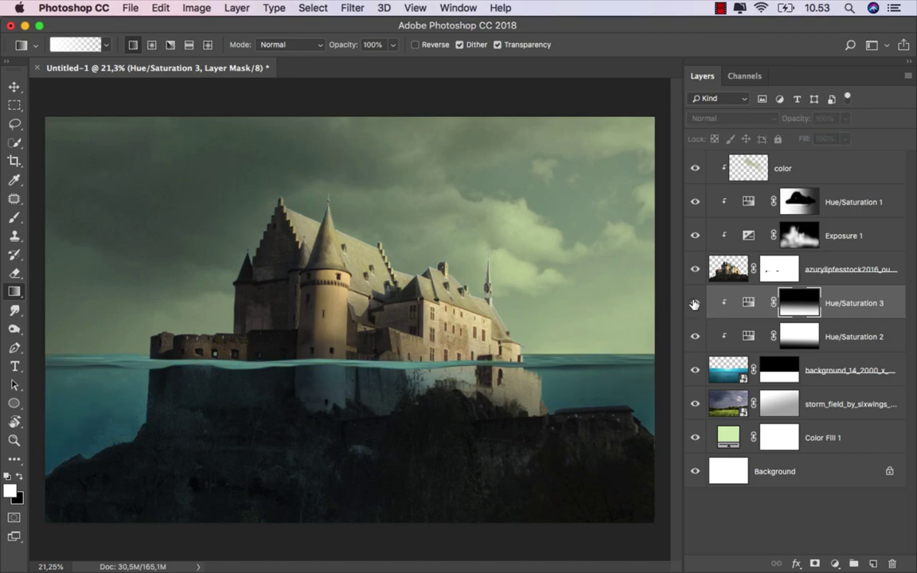
Step: Lower the Hue/Saturation 3 layer's fill to 45%
key("super+2")
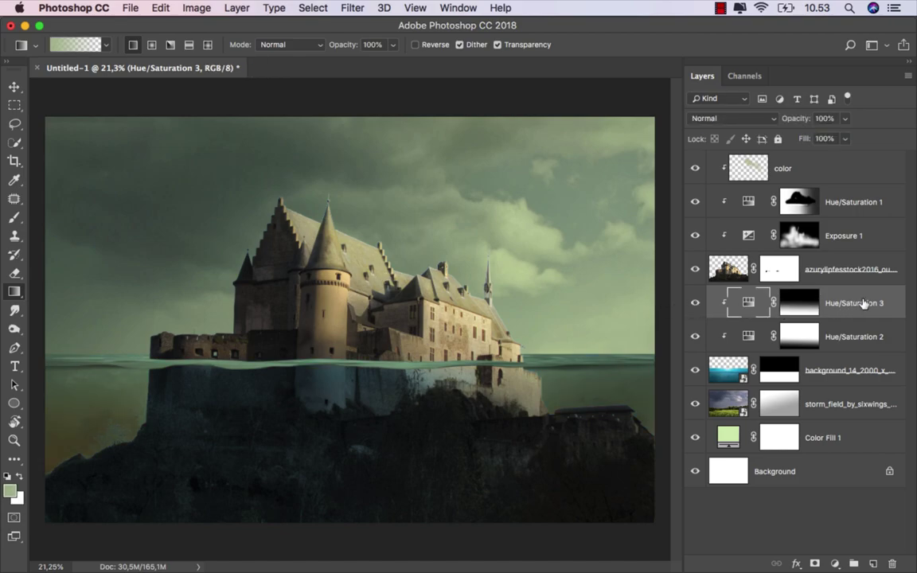
key("v")
left_click(845, 141)
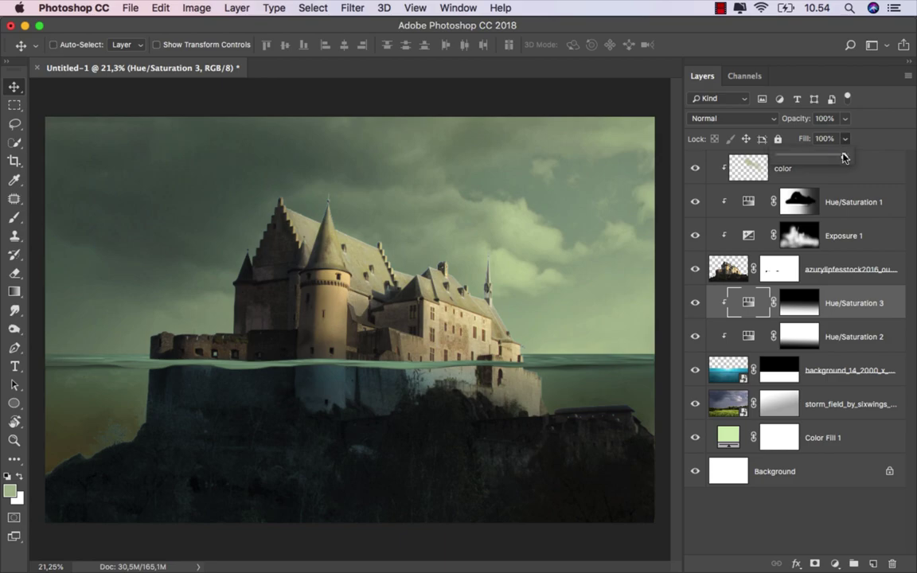
left_click_drag(843, 154, 808, 160)
left_click(696, 299)
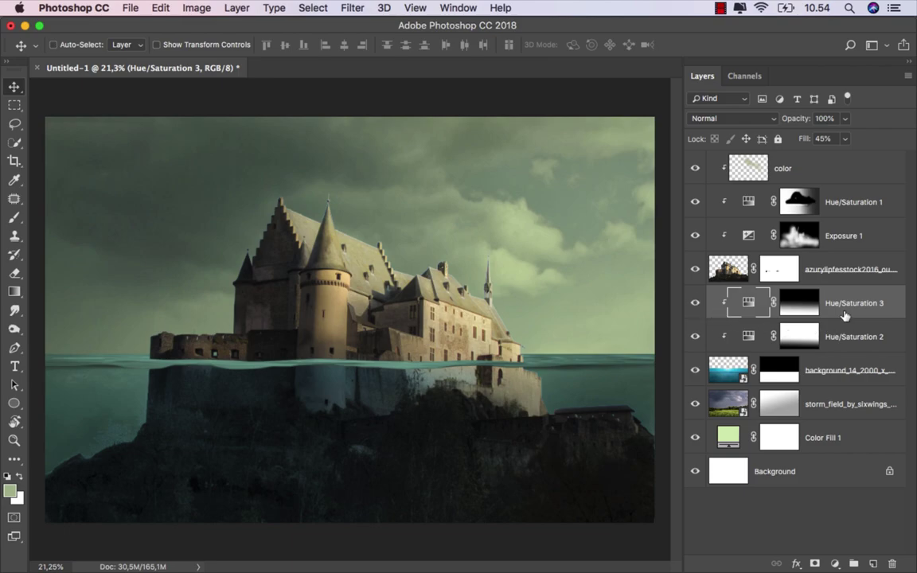
left_click(834, 564)
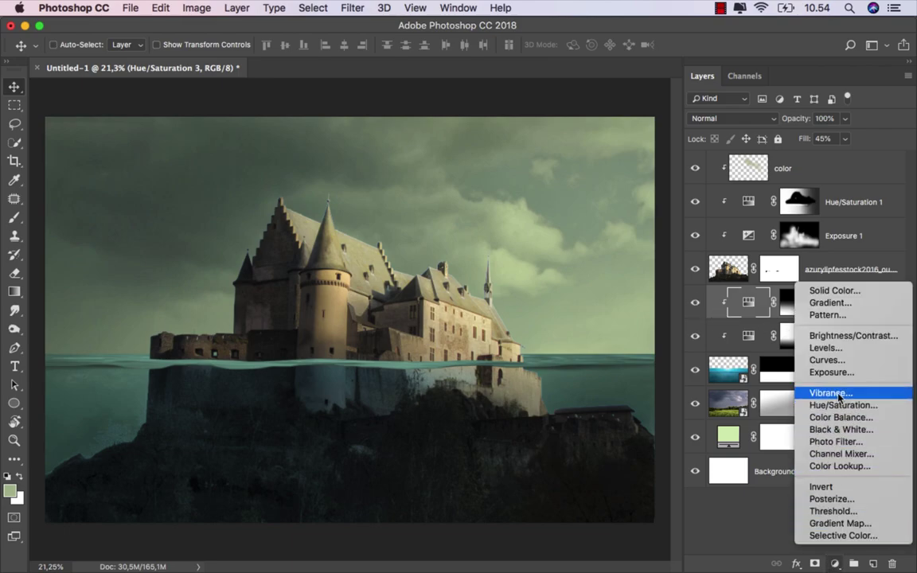
Step: Add an Exposure 2 layer clipped to the sea layers at +1,09, with its mask inverted to black
left_click(771, 371)
left_click(611, 491)
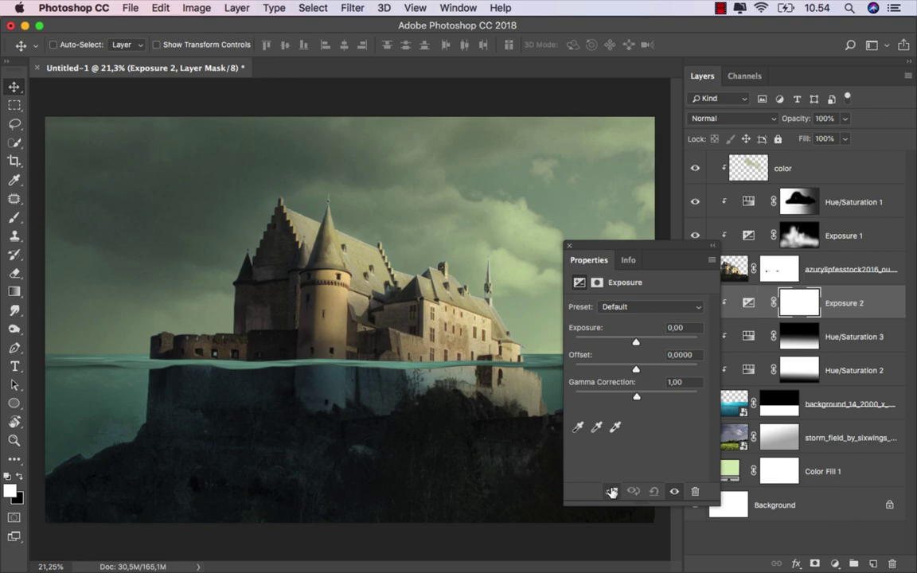
left_click_drag(634, 345, 646, 345)
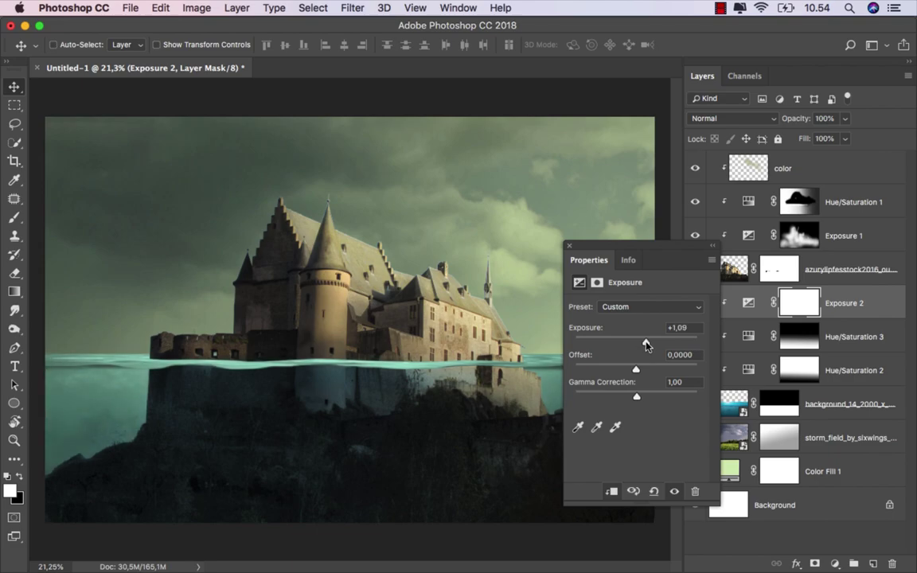
left_click(567, 247)
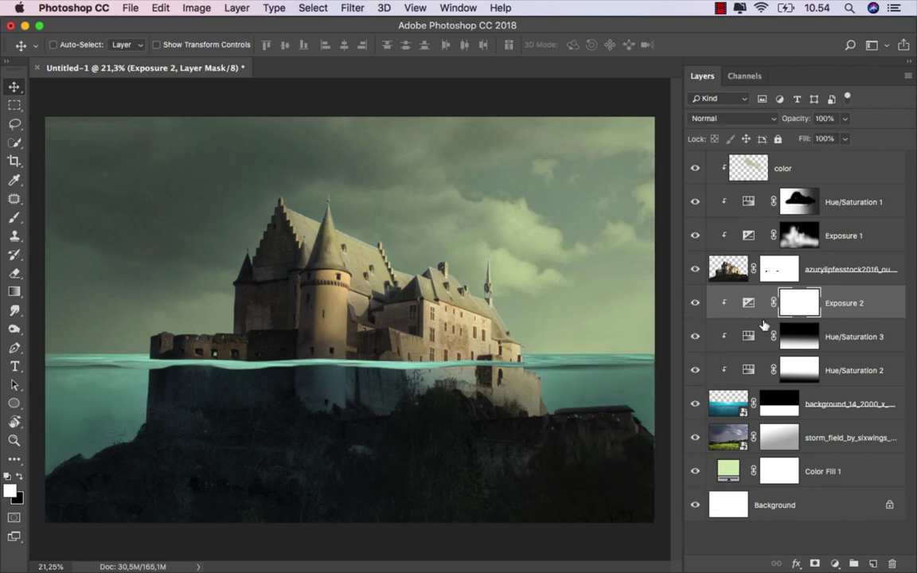
key("super+i")
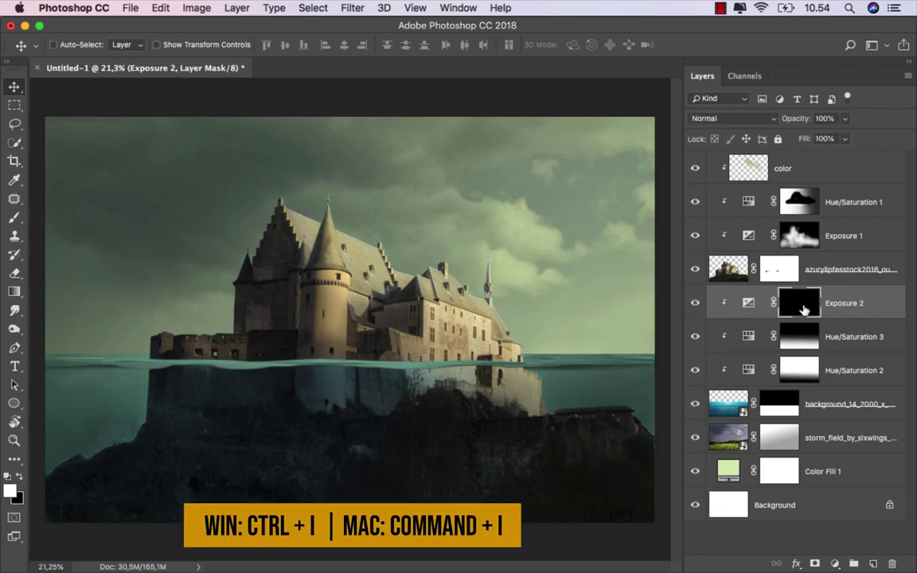
Step: Paint white on the Exposure 2 mask along the waterline with a flattened elliptical 2537 px brush
left_click(14, 217)
left_click(55, 219)
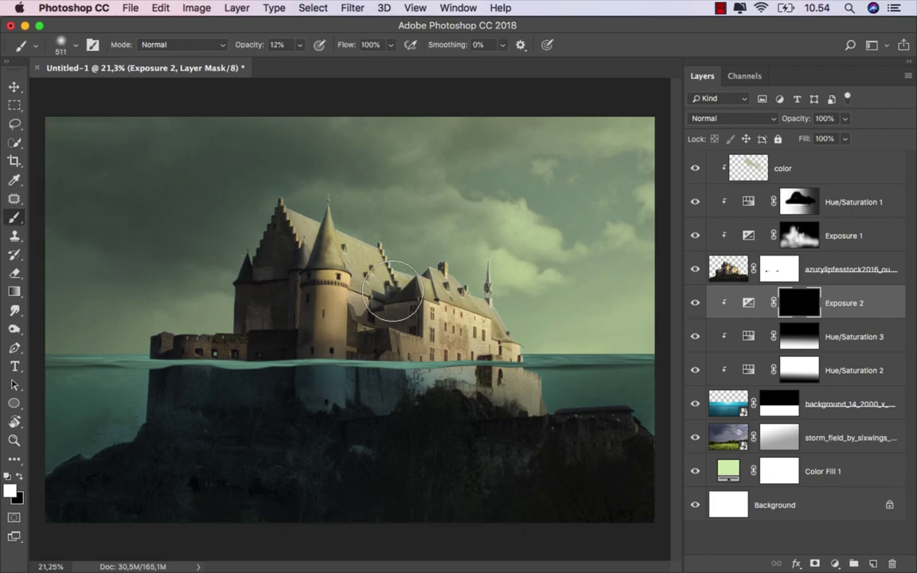
right_click(392, 291)
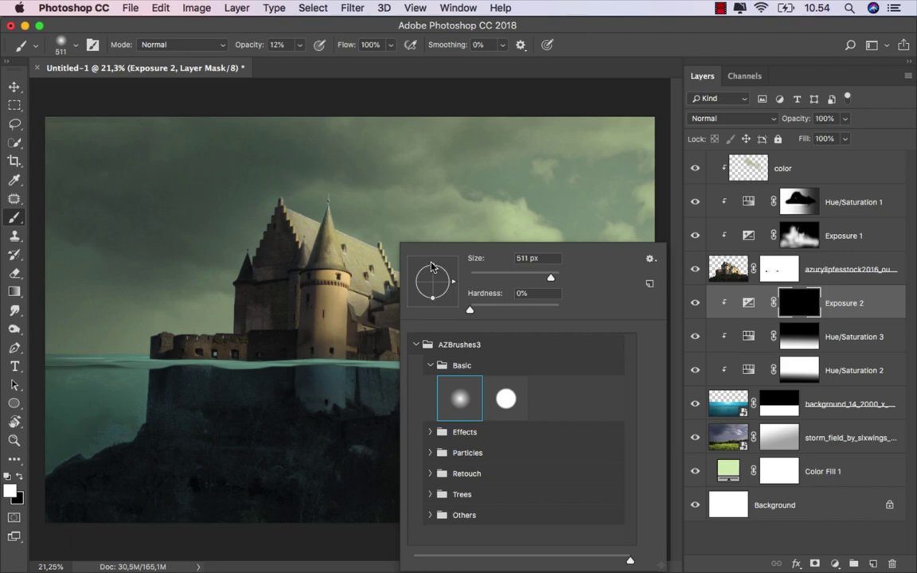
left_click_drag(430, 266, 432, 281)
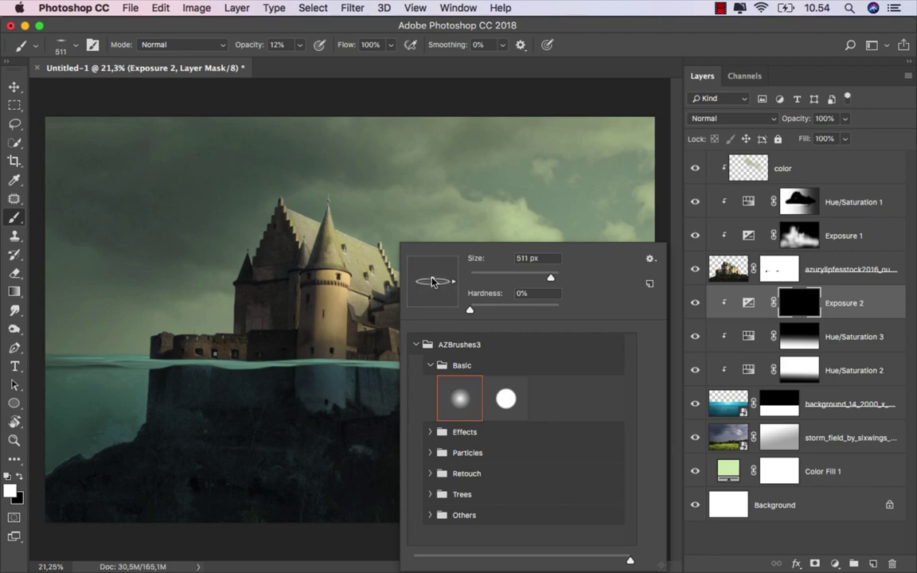
key("Return")
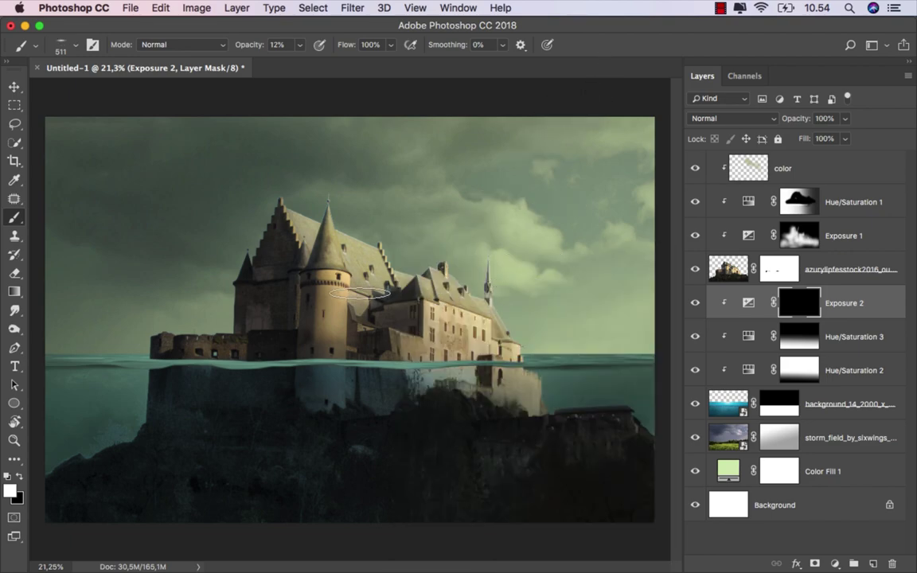
left_click_drag(360, 293, 478, 294)
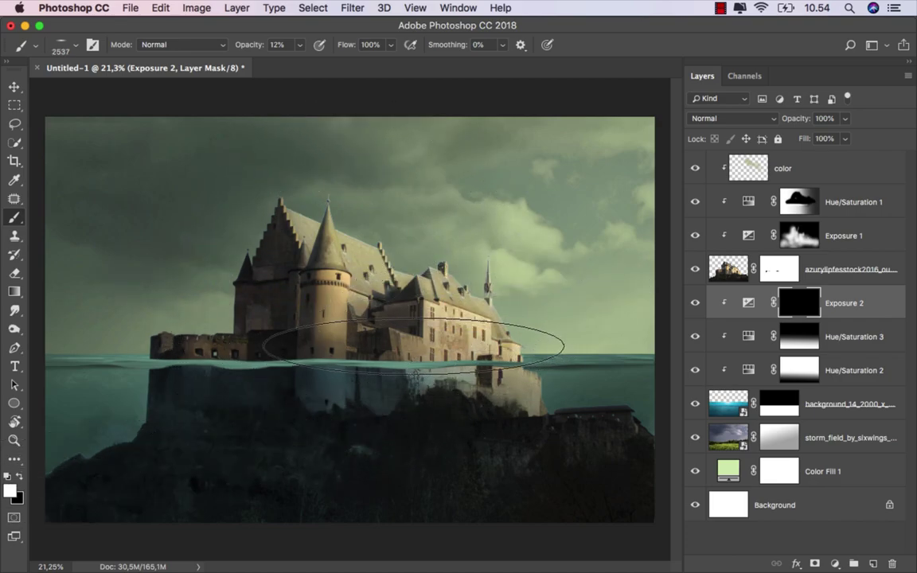
mouse_move(412, 346)
left_mouse_down()
mouse_move(317, 344)
mouse_move(353, 343)
left_mouse_up()
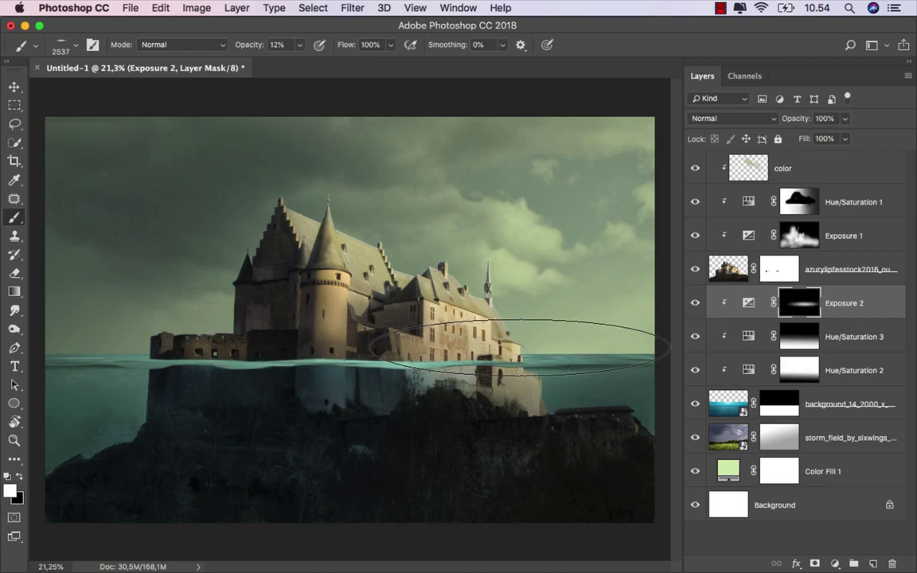
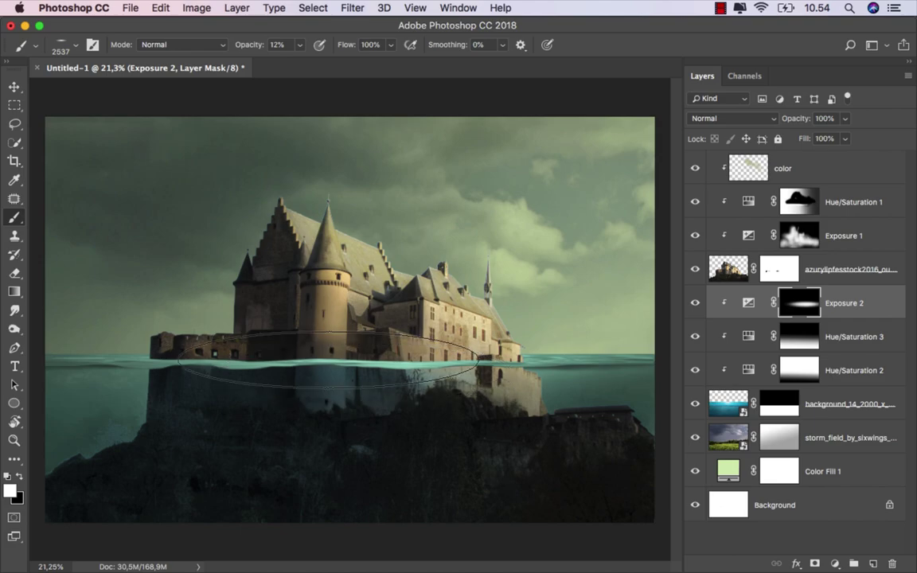
Step: With the Move tool, check Exposure 2 visibility and select the top colour layer
left_click(14, 86)
left_click(695, 302)
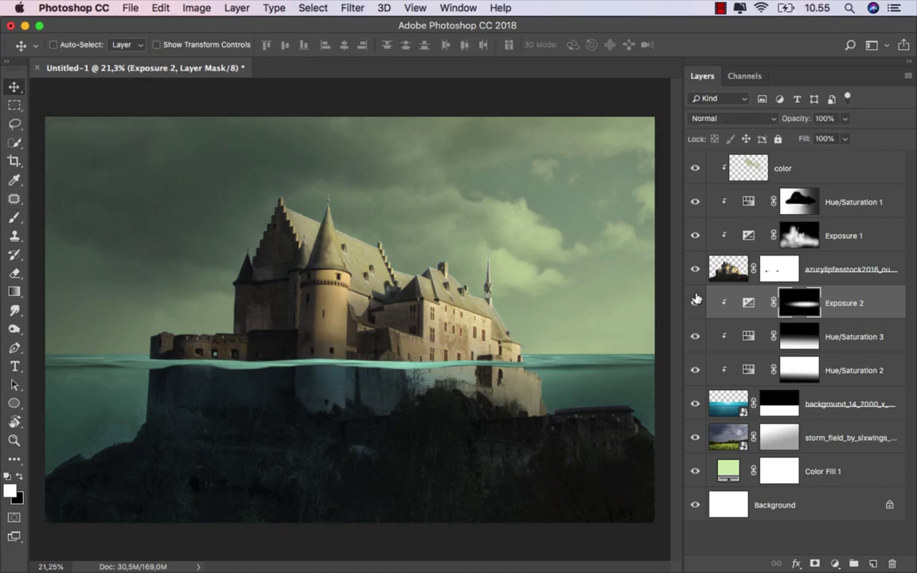
left_click(748, 300)
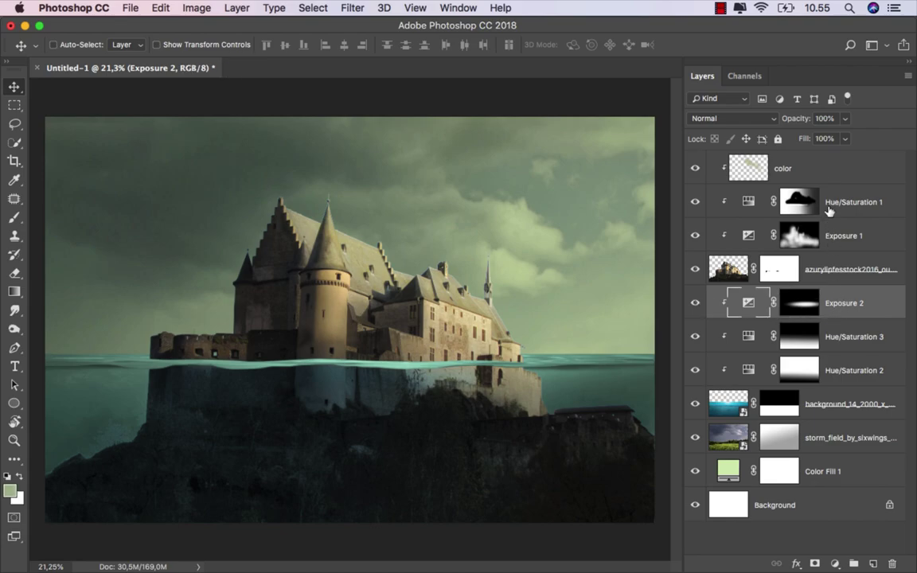
left_click(826, 174)
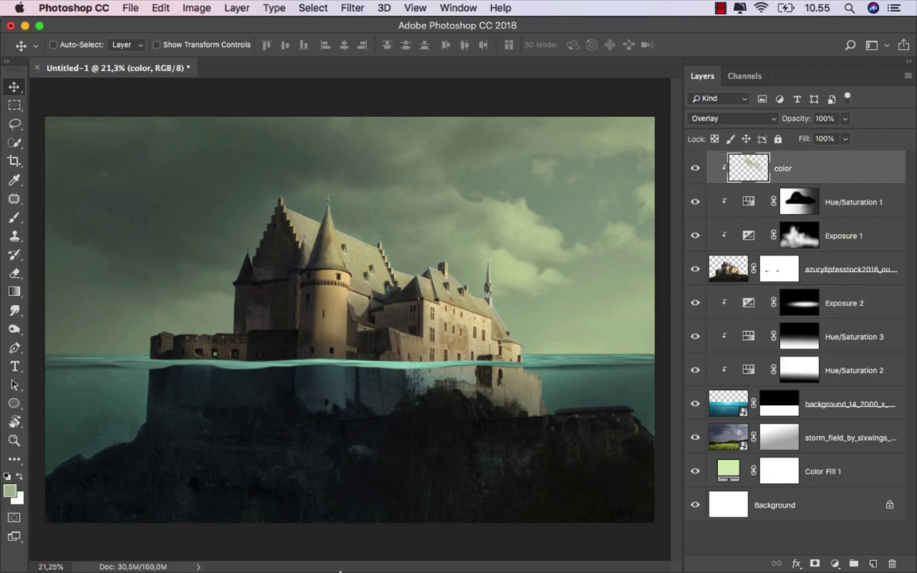
Step: Place the bird cut-out PNG at about 31% scale in the sky right of the castle
left_click(331, 539)
left_click_drag(364, 160, 408, 377)
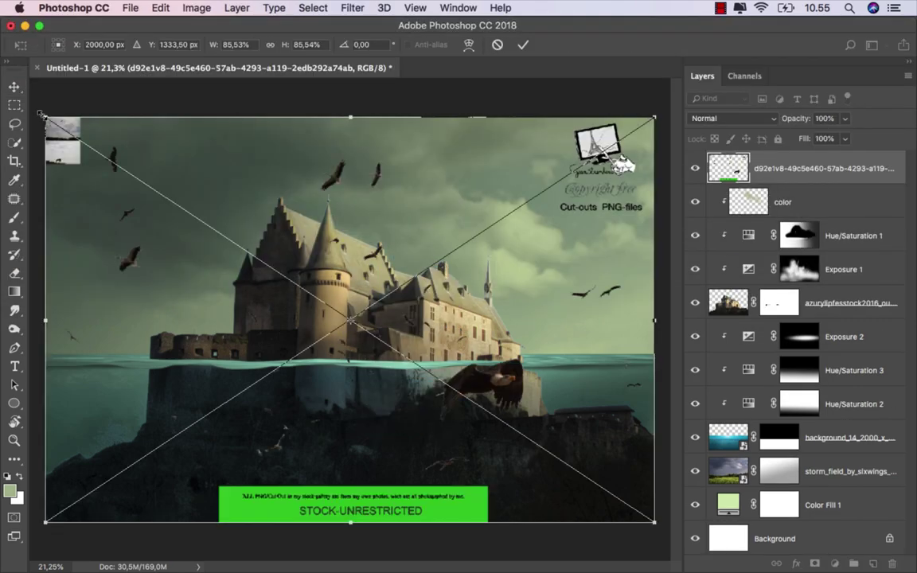
left_click_drag(39, 113, 241, 247)
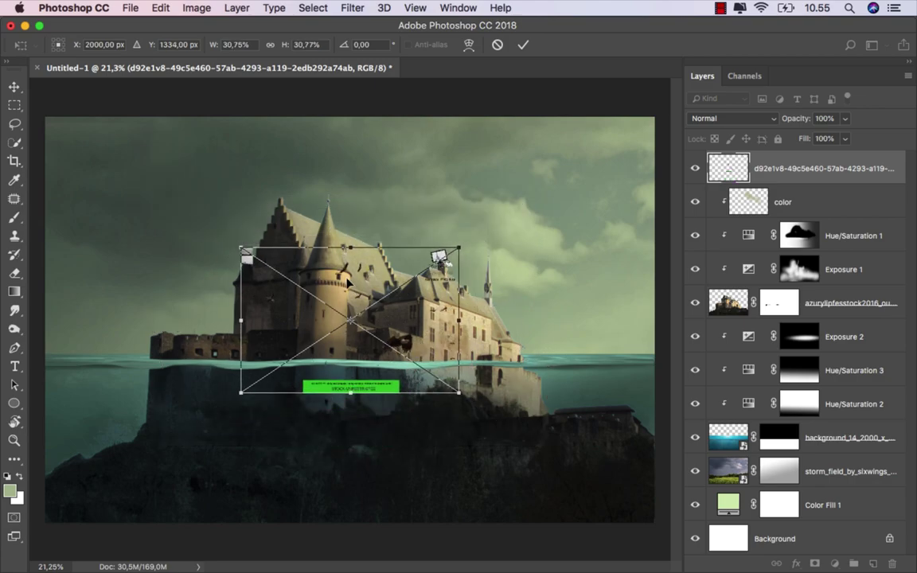
mouse_move(348, 281)
left_mouse_down()
mouse_move(470, 249)
mouse_move(501, 269)
mouse_move(499, 248)
left_mouse_up()
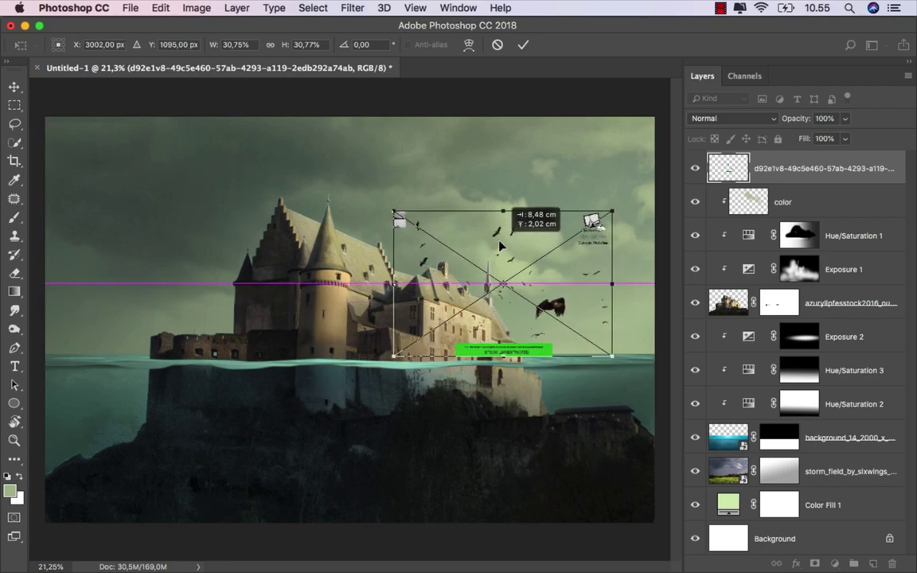
left_click_drag(500, 249, 499, 241)
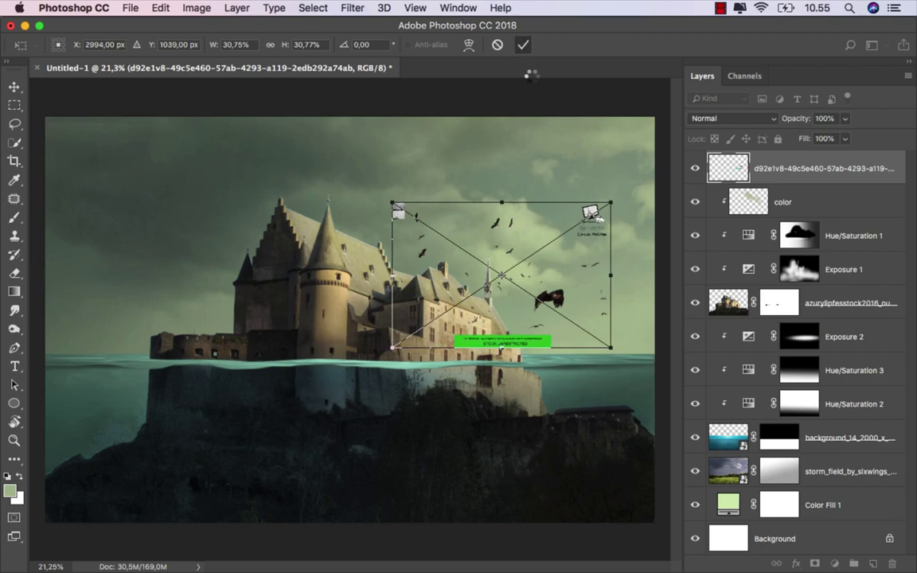
left_click(522, 44)
Step: Rasterize the birds layer and erase the small thumbnail image and a nearby bird
right_click(738, 170)
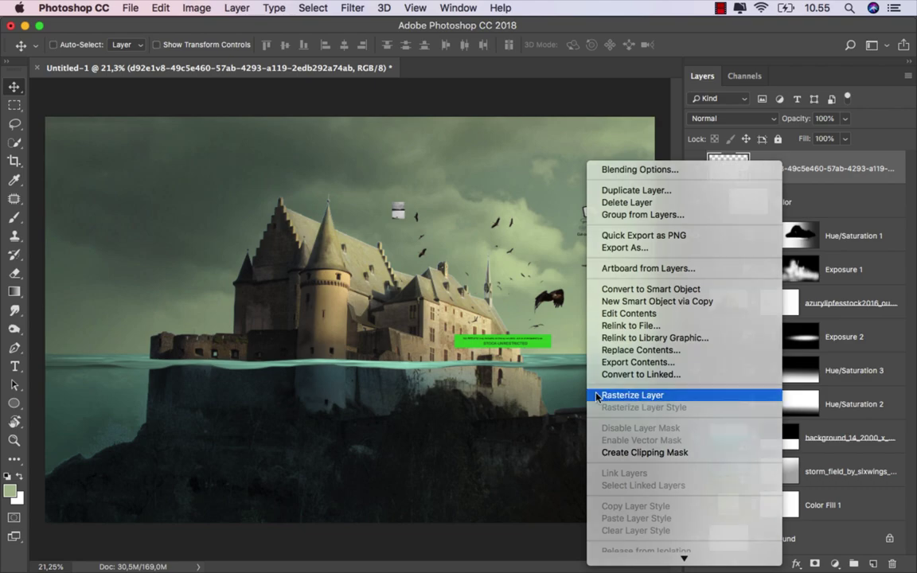
left_click(634, 394)
left_click_drag(14, 273, 59, 277)
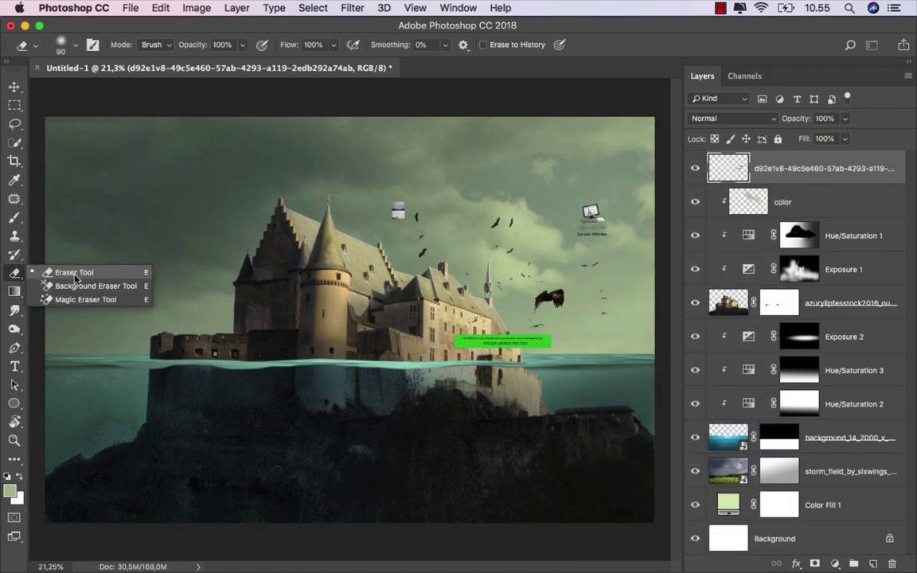
left_click(75, 276)
scroll(541, 218, "up", 3)
scroll(536, 219, "up", 3)
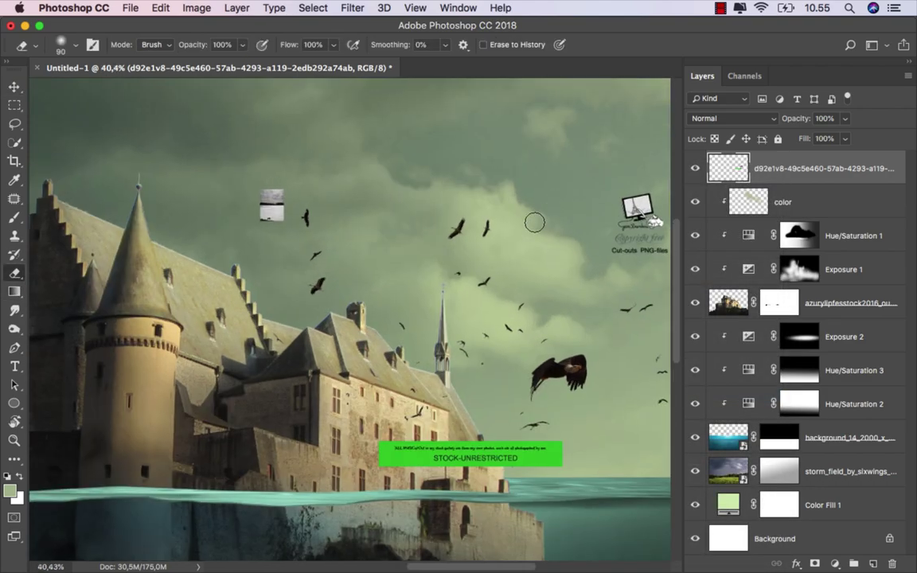
left_click_drag(322, 244, 298, 245)
mouse_move(265, 198)
left_mouse_down()
mouse_move(278, 199)
mouse_move(236, 201)
left_mouse_up()
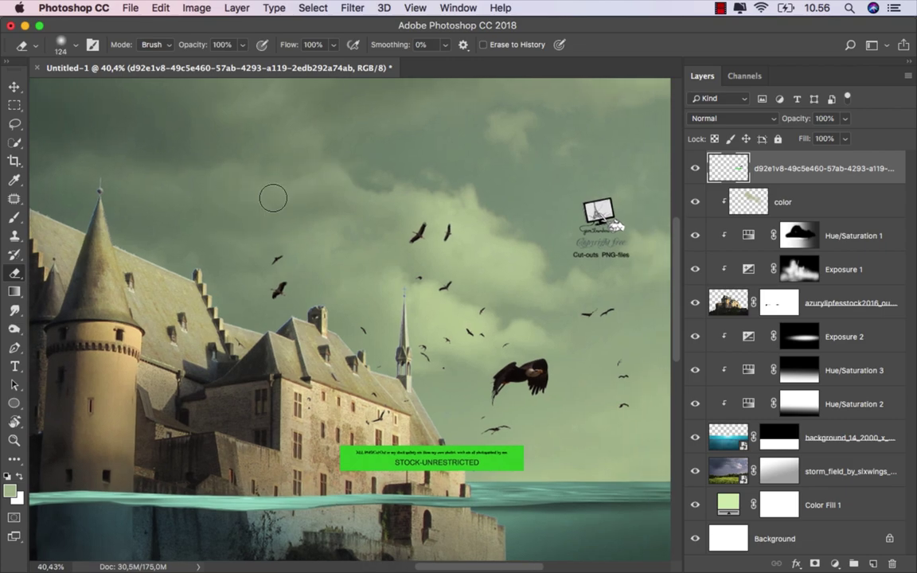
Step: With a hard round eraser, remove the eagle, watermark logo, green banner and a stray bird
right_click(326, 203)
left_click(440, 356)
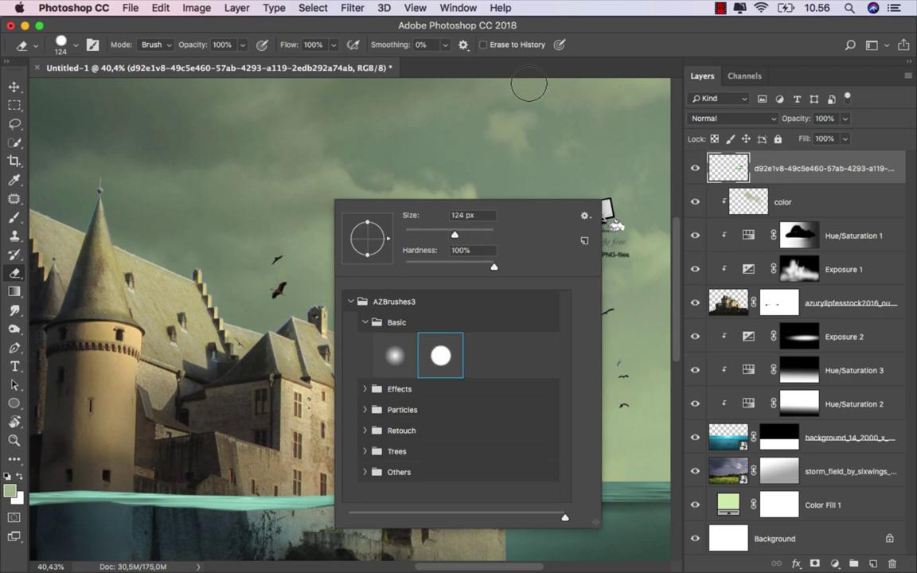
key("Return")
left_click_drag(497, 380, 537, 374)
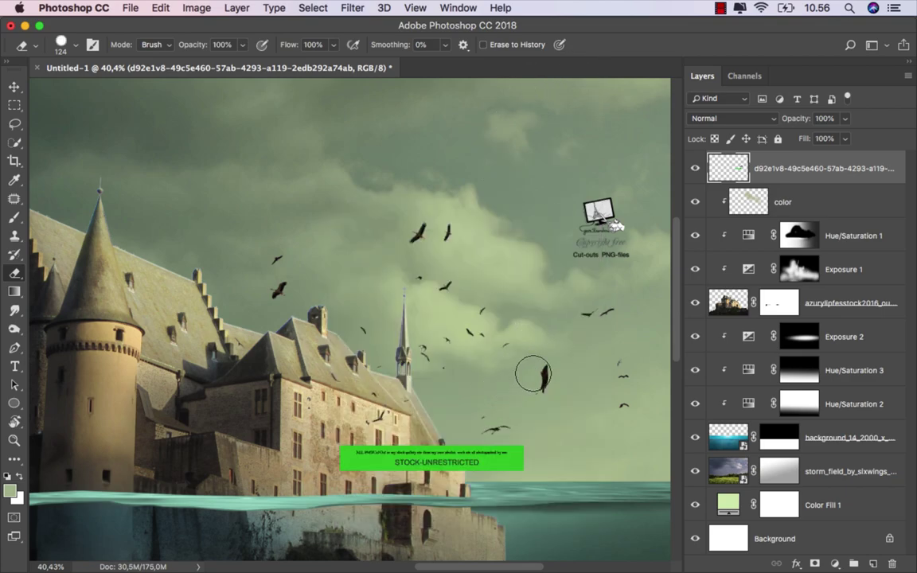
scroll(509, 350, "right", 3)
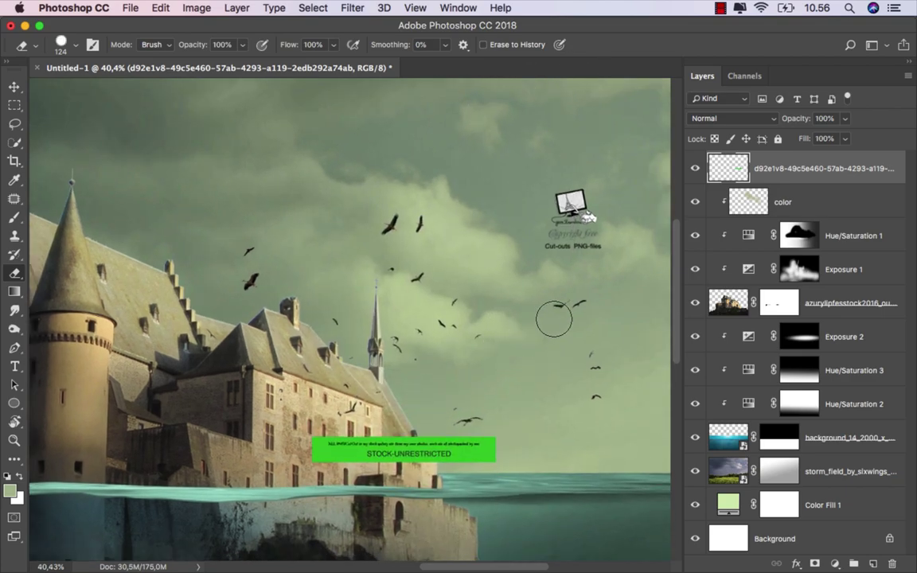
key("bracketright")
left_click_drag(554, 244, 586, 201)
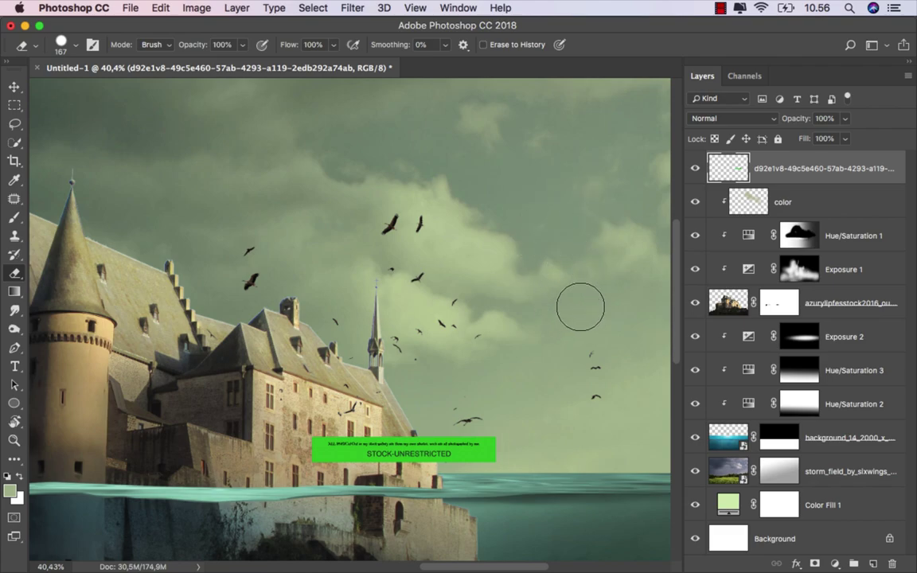
left_click_drag(525, 441, 280, 450)
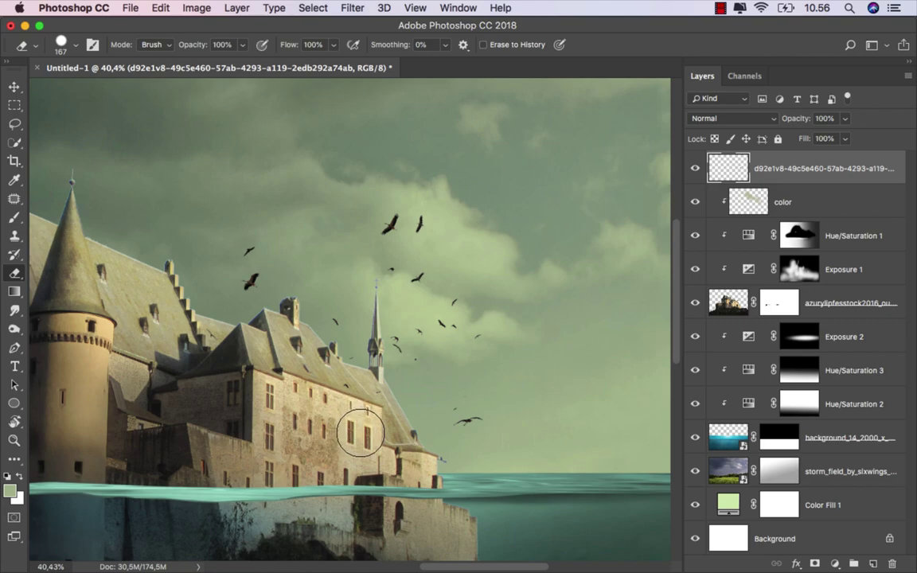
left_click_drag(403, 419, 462, 417)
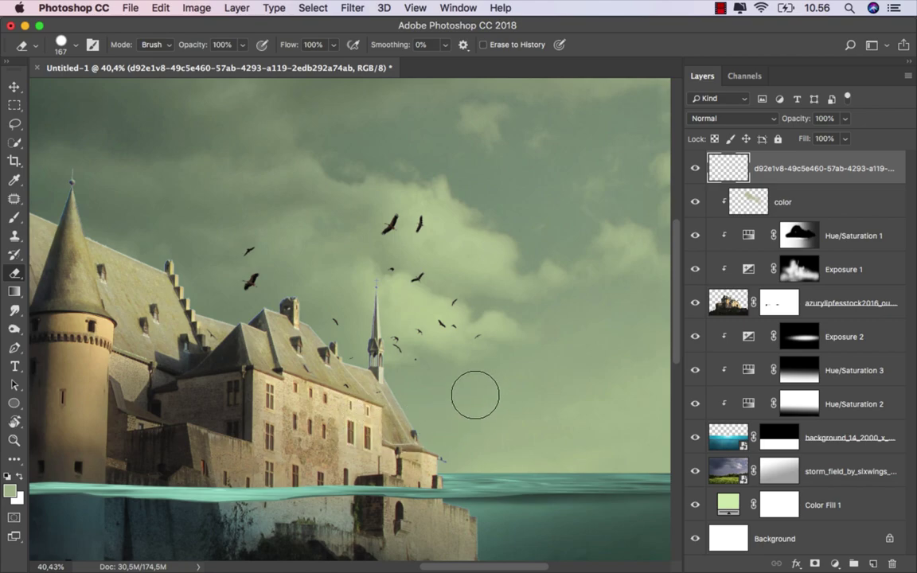
key("super+0")
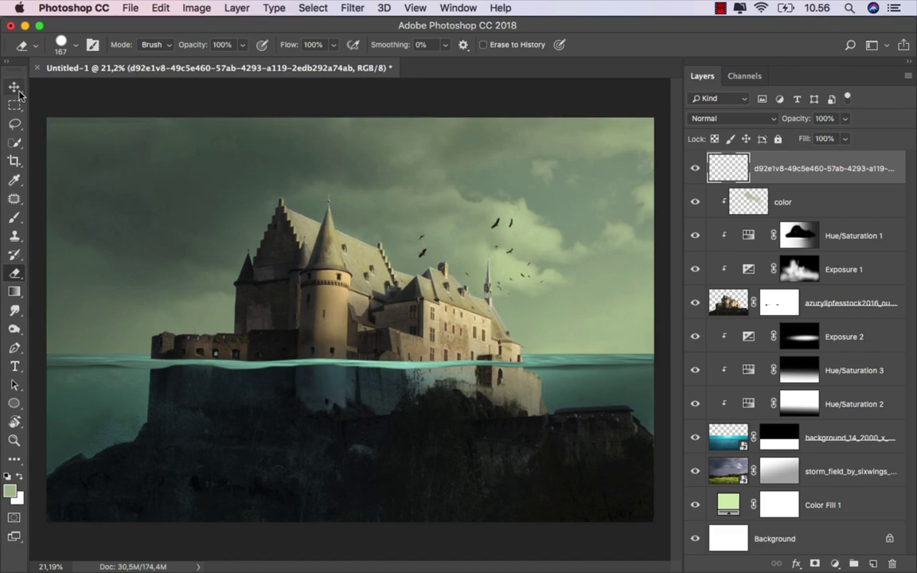
Step: Add a Gradient Fill layer set to a reversed radial style
left_click(18, 90)
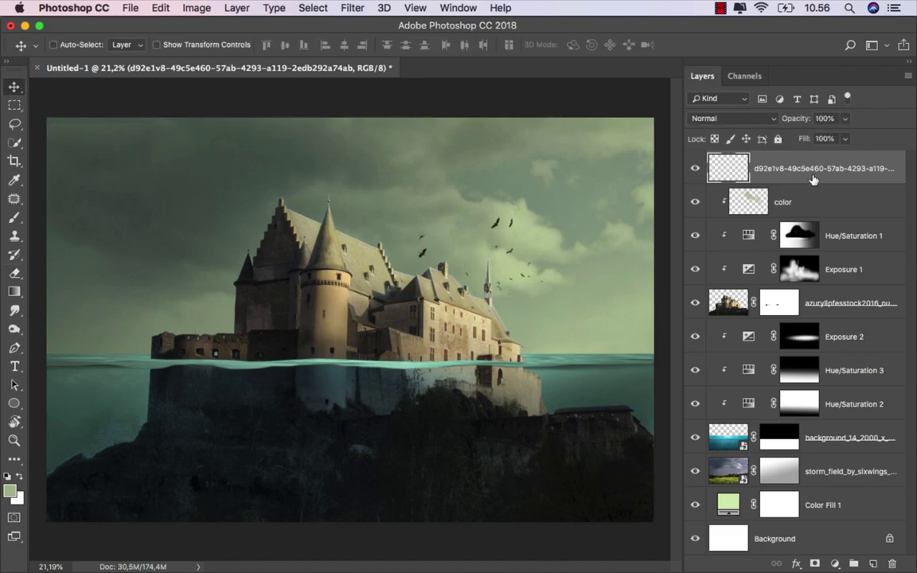
left_click(832, 560)
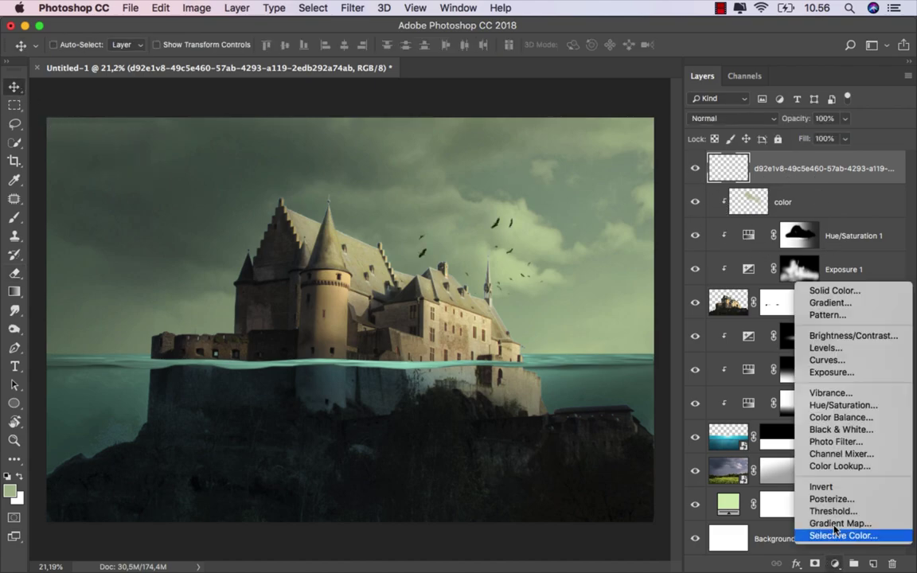
left_click(849, 307)
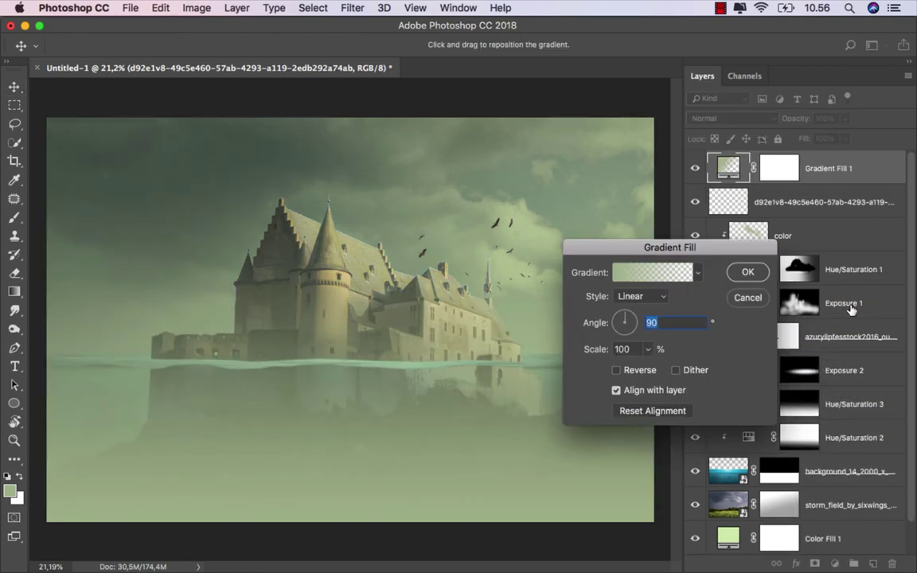
left_click(640, 296)
left_click(647, 308)
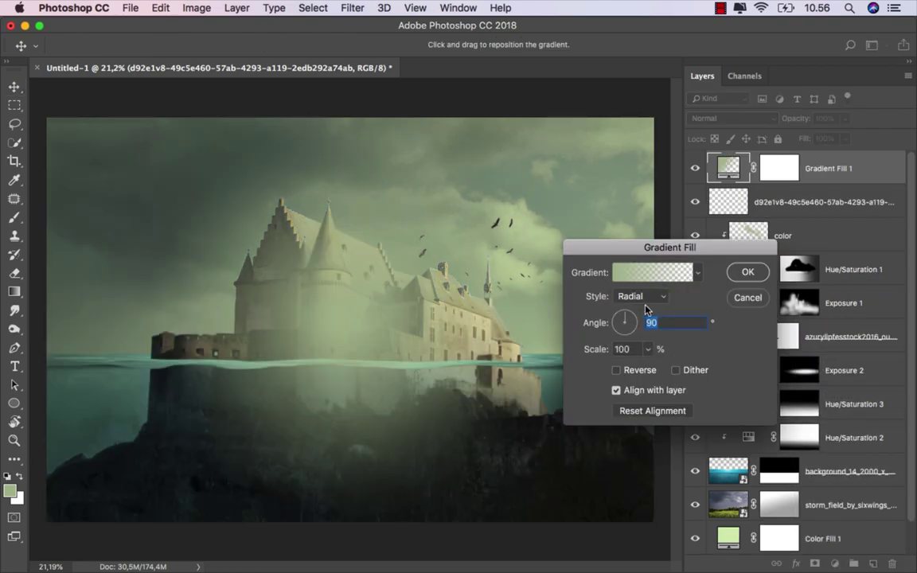
left_click(616, 371)
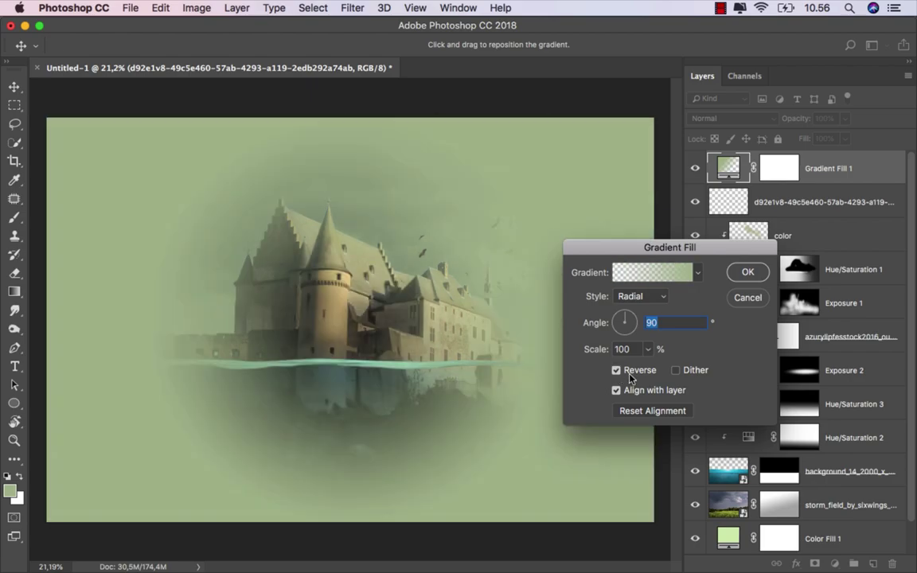
mouse_move(629, 350)
left_mouse_down()
mouse_move(614, 349)
mouse_move(725, 359)
left_mouse_up()
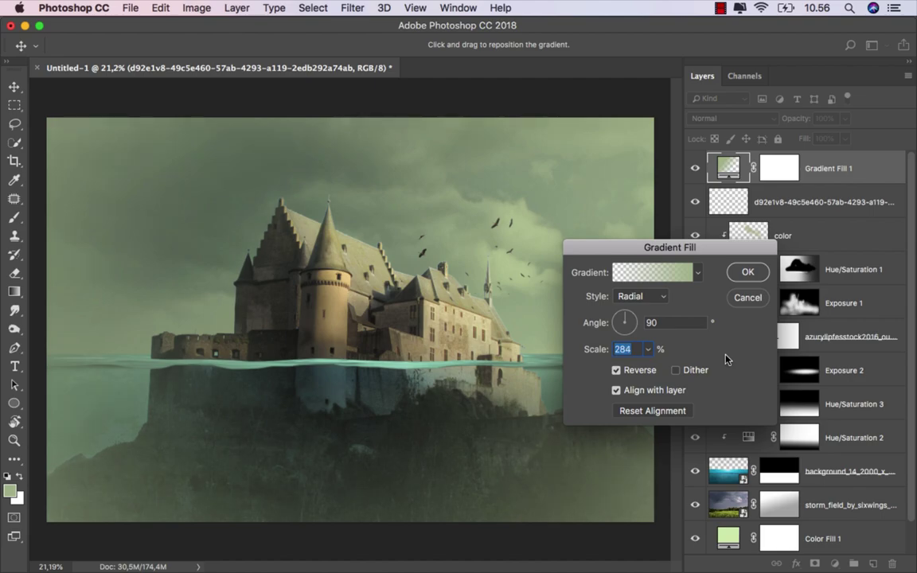
Step: Make the gradient brown (6a5f48) fading to transparent and blend it as Multiply
left_click(660, 275)
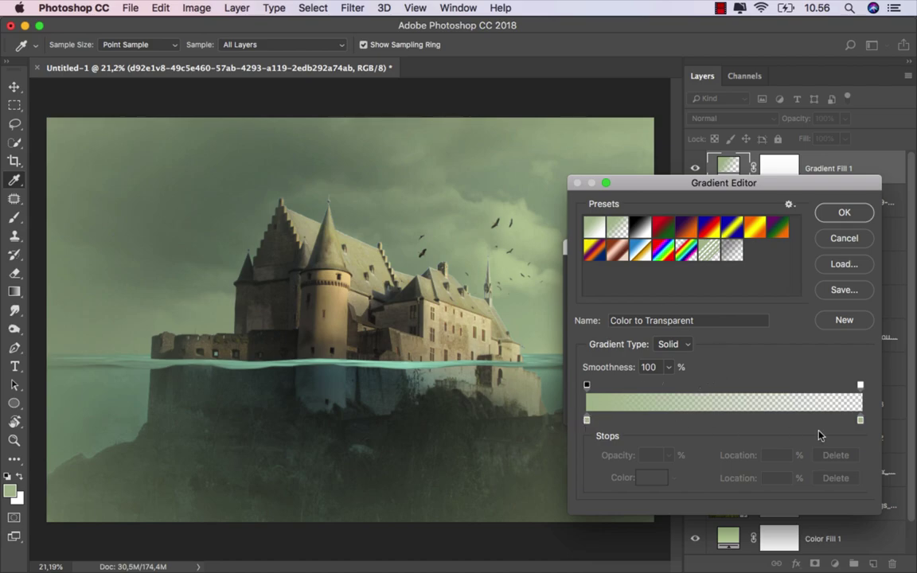
left_click_drag(860, 421, 570, 437)
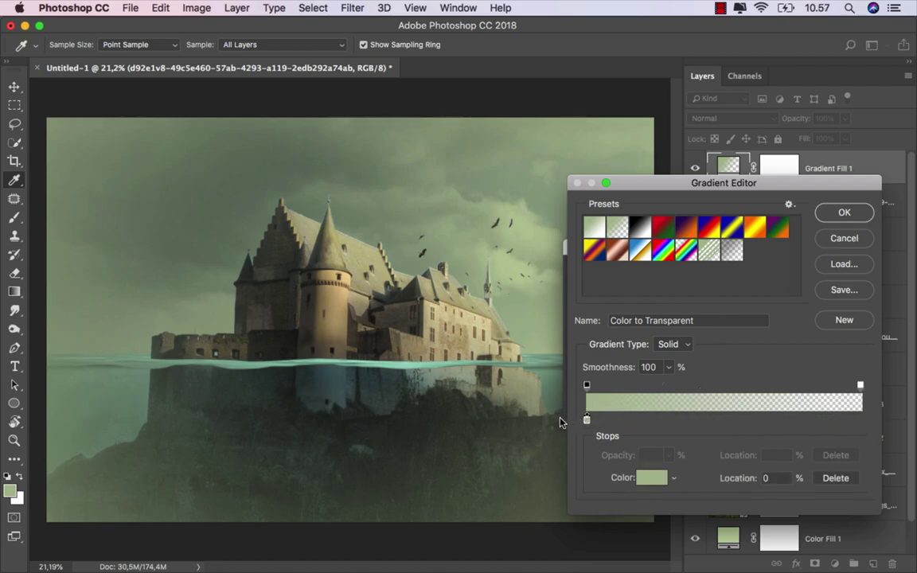
left_click(650, 479)
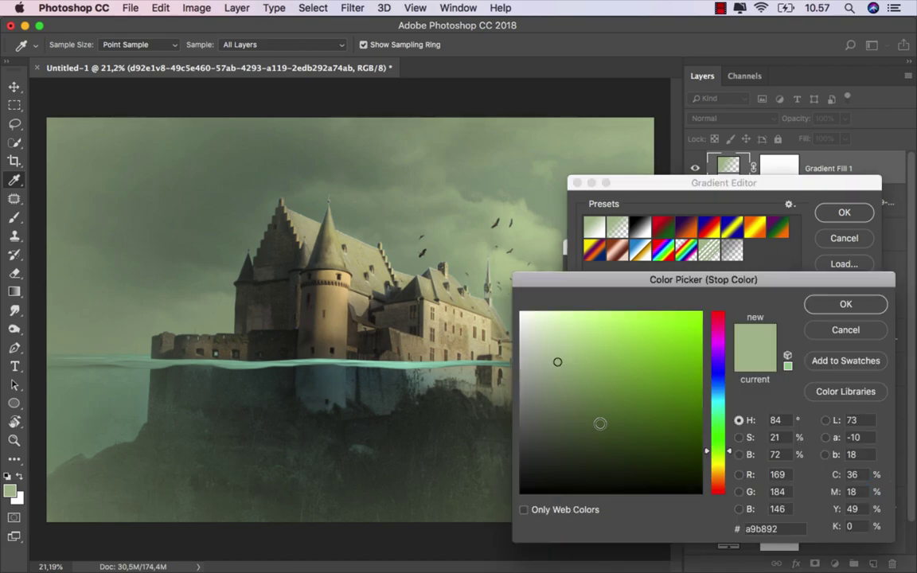
left_click(584, 421)
left_click_drag(584, 421, 580, 417)
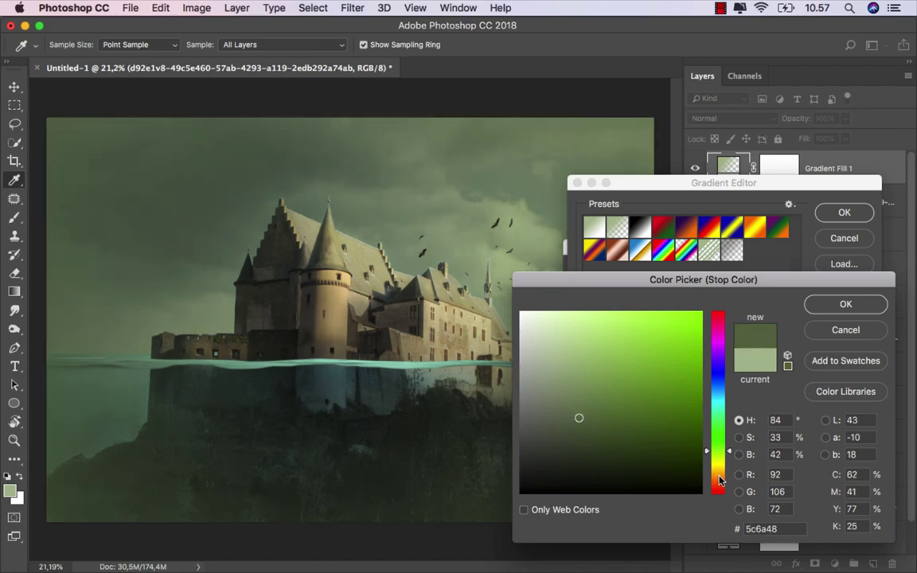
left_click_drag(720, 479, 725, 476)
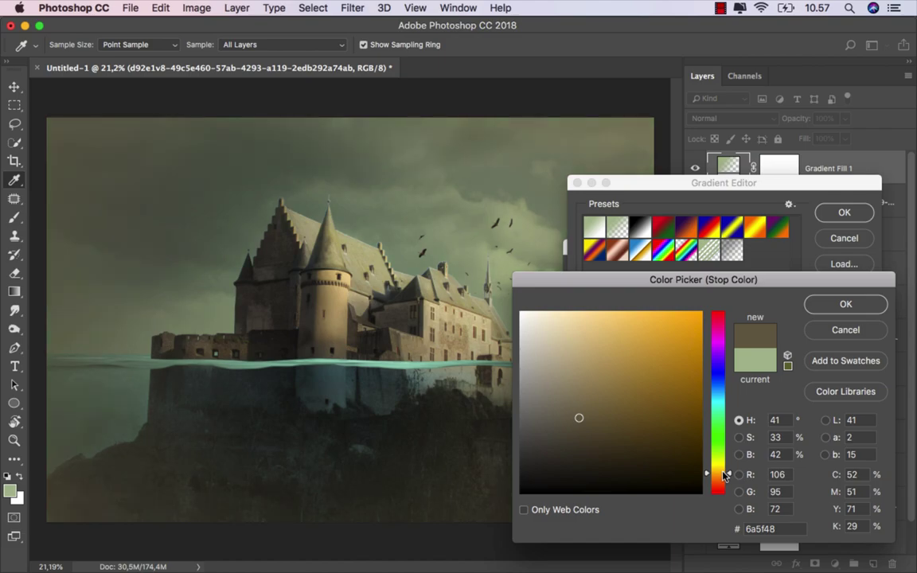
left_click(844, 306)
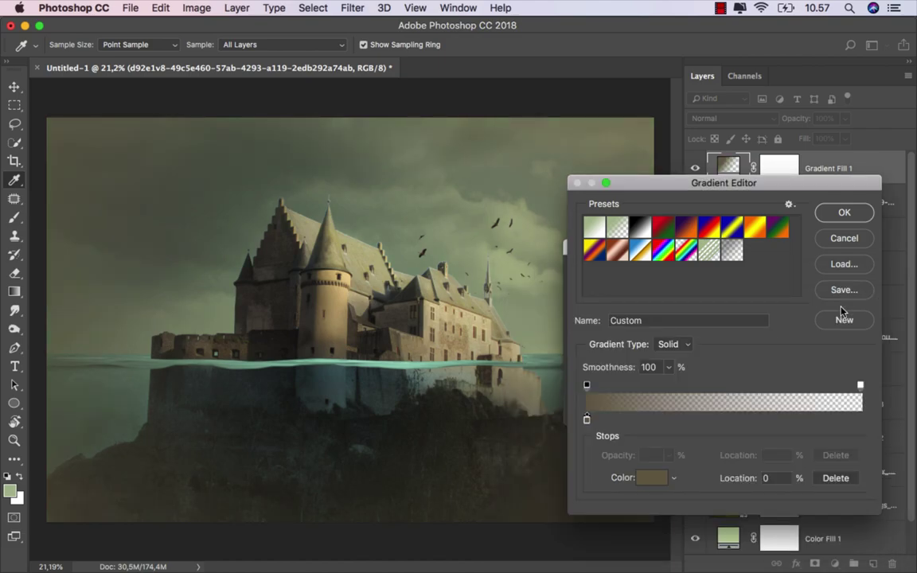
left_click(839, 215)
left_click(749, 269)
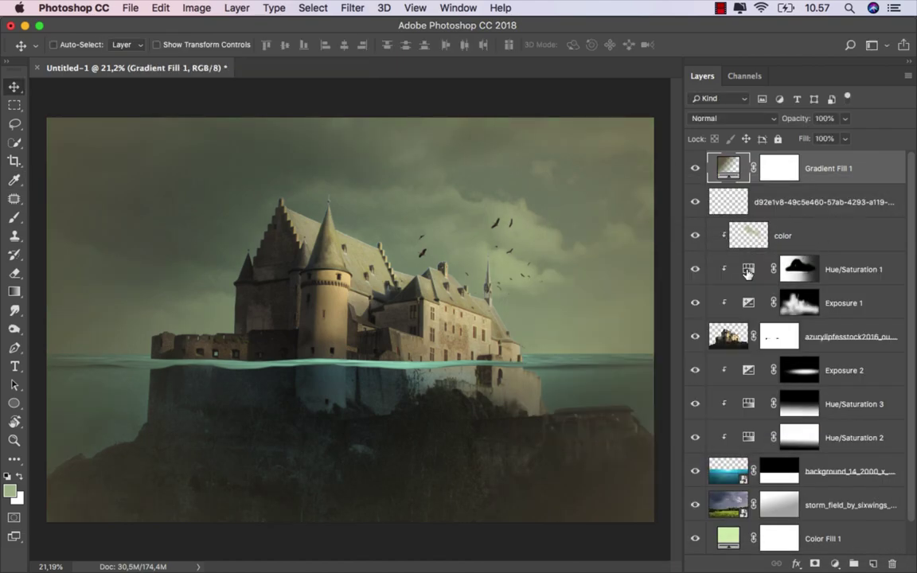
left_click(695, 168)
left_click(716, 117)
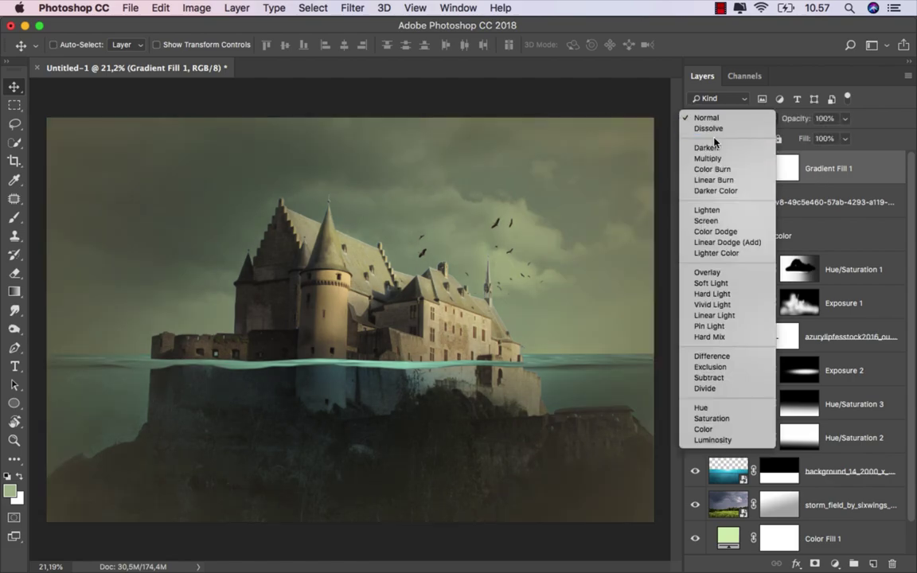
left_click(716, 159)
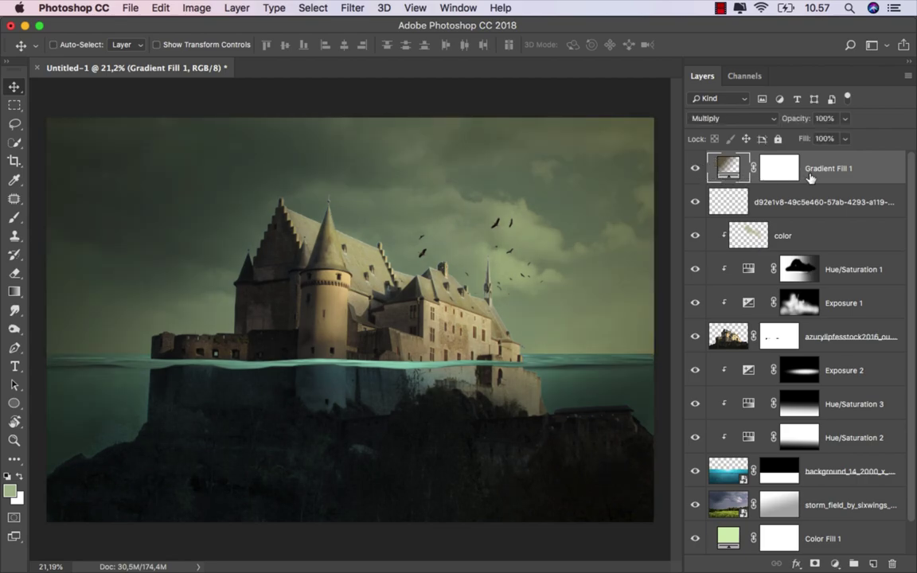
Step: Add a Selective Color adjustment and tune Neutrals: Cyan -29, more yellow, slight black
left_click(834, 564)
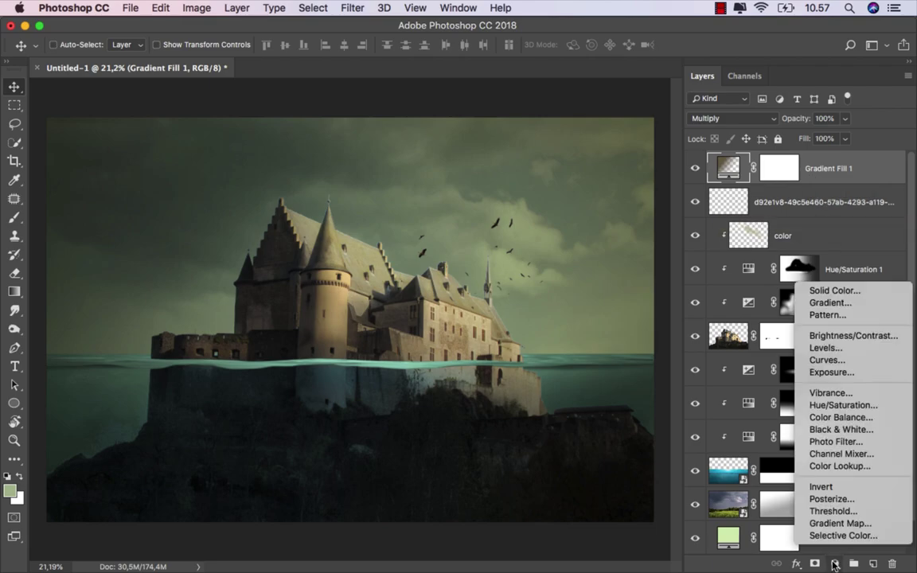
left_click(844, 535)
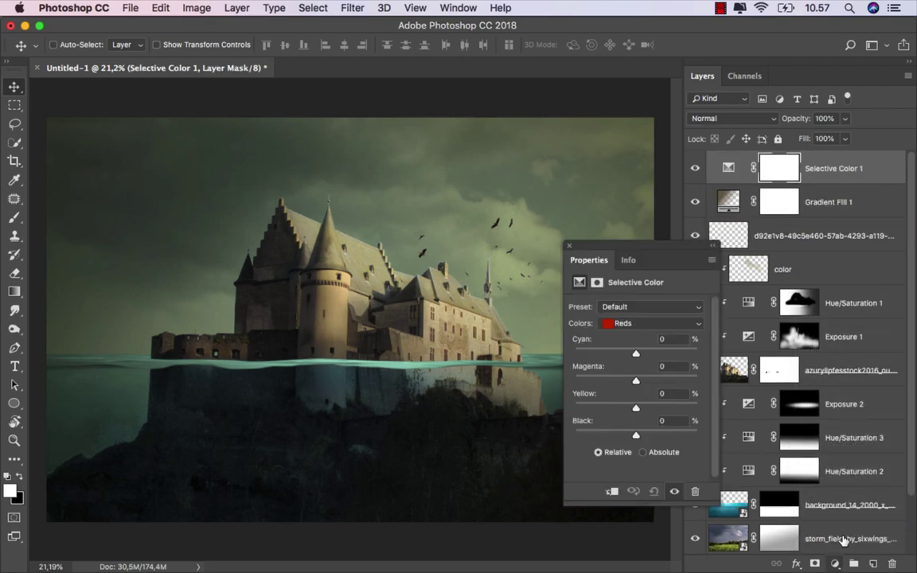
left_click(628, 323)
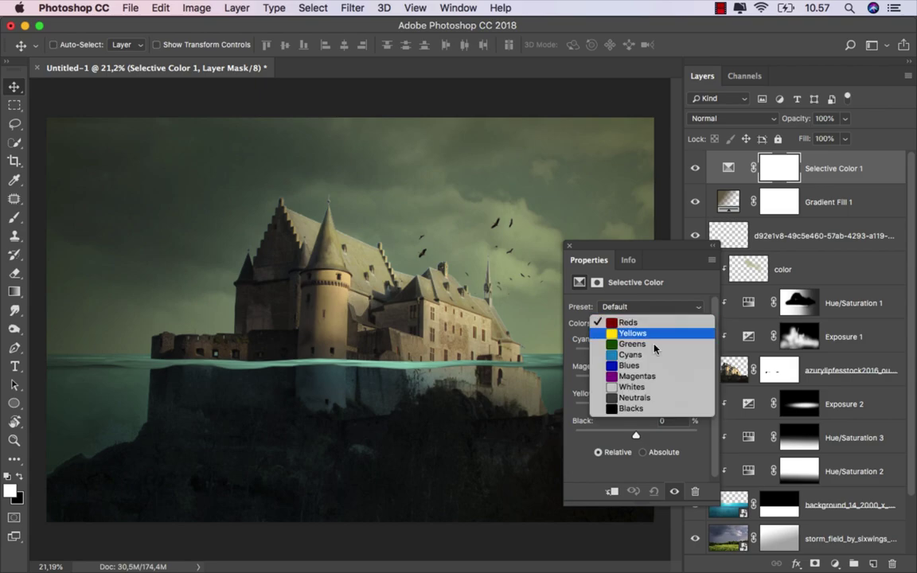
left_click(635, 405)
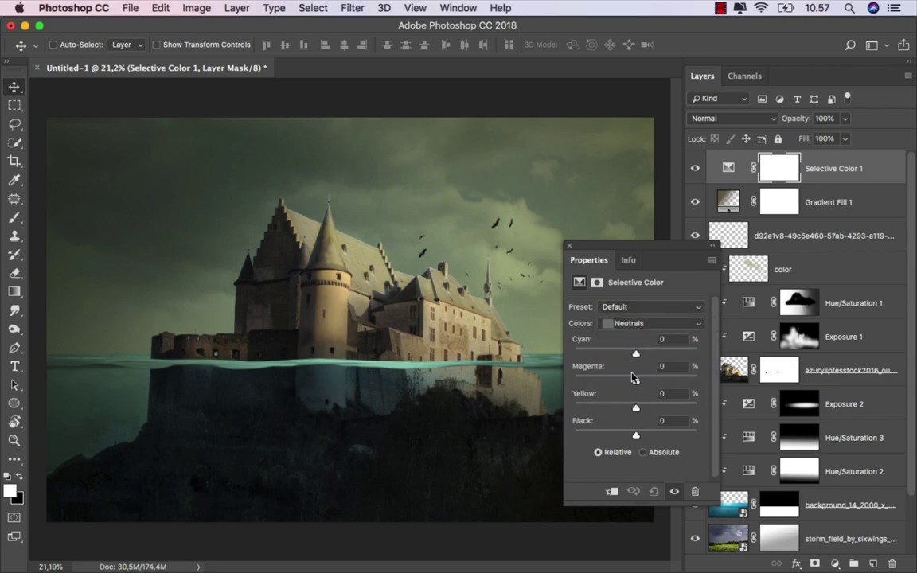
left_click_drag(626, 355, 624, 356)
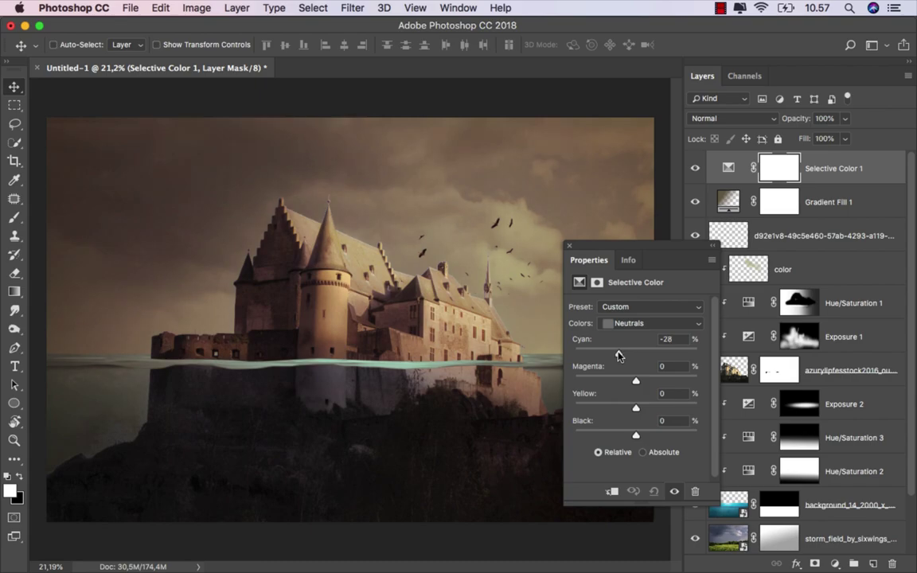
left_click_drag(619, 355, 617, 354)
left_click_drag(637, 411, 669, 411)
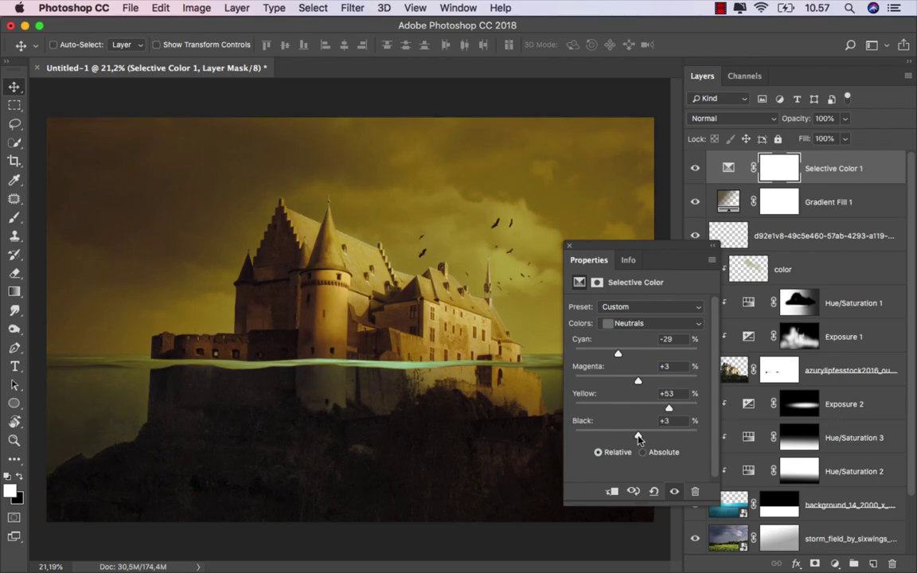
left_click_drag(640, 439, 639, 439)
Step: Deepen the Blacks range slightly and push the Cyans range to full black
left_click(629, 326)
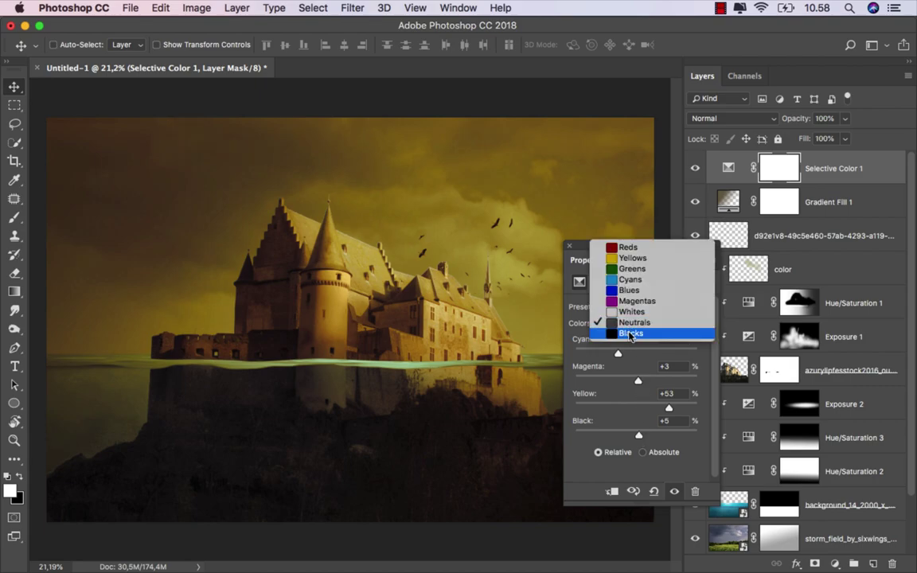
left_click(630, 333)
left_click_drag(634, 435, 642, 437)
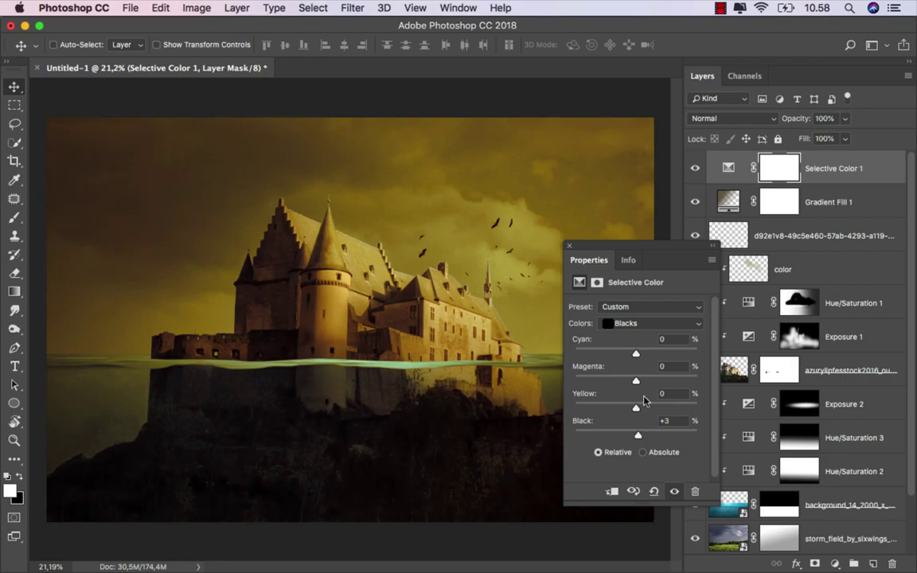
left_click(638, 327)
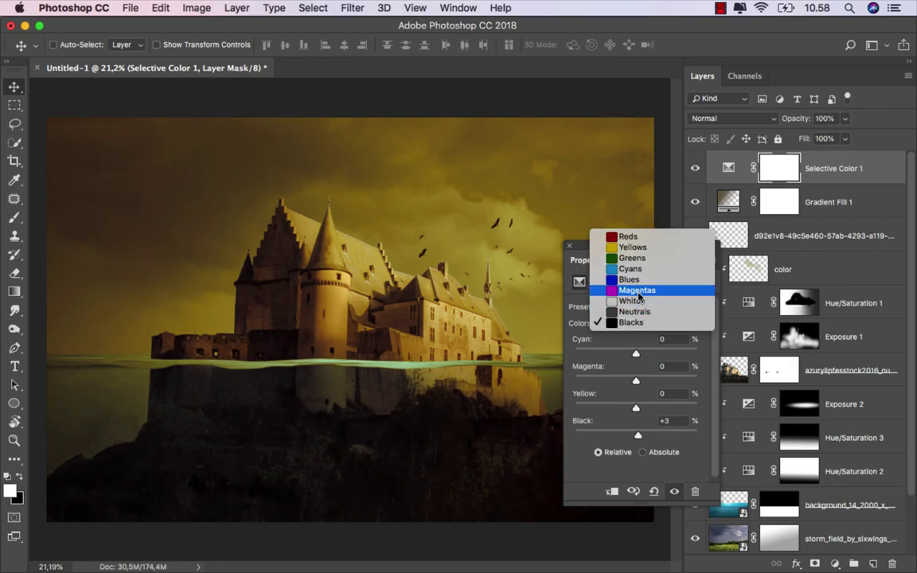
left_click(636, 269)
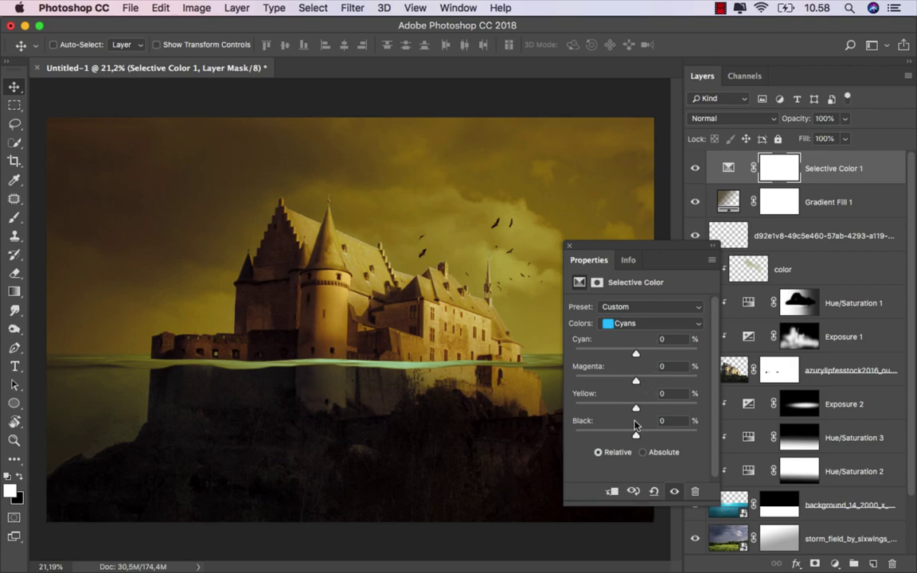
left_click_drag(636, 435, 737, 424)
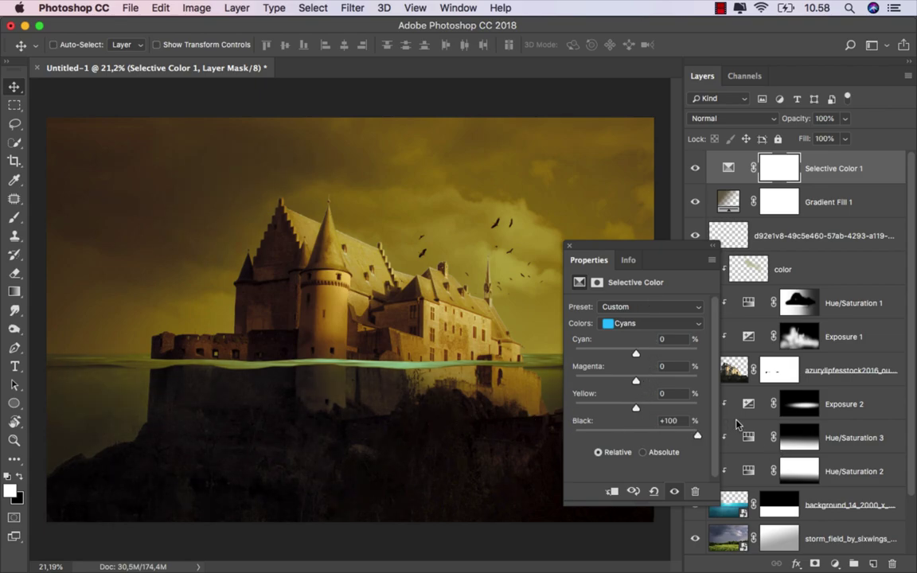
Step: Set Yellows to Cyan +100, Magenta +80, Yellow -100, Black -45, and add black to Reds
left_click(649, 327)
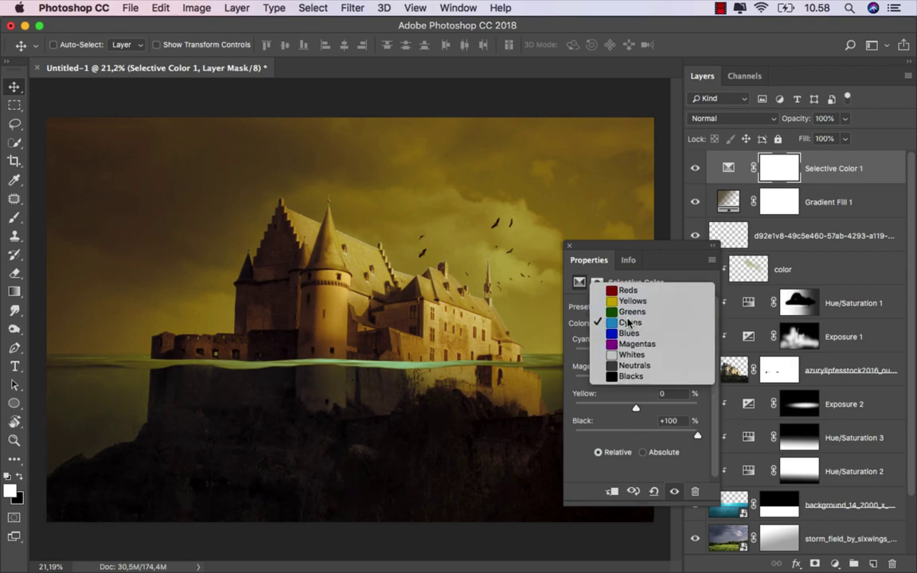
left_click(629, 322)
left_click(629, 301)
left_click_drag(635, 355, 747, 360)
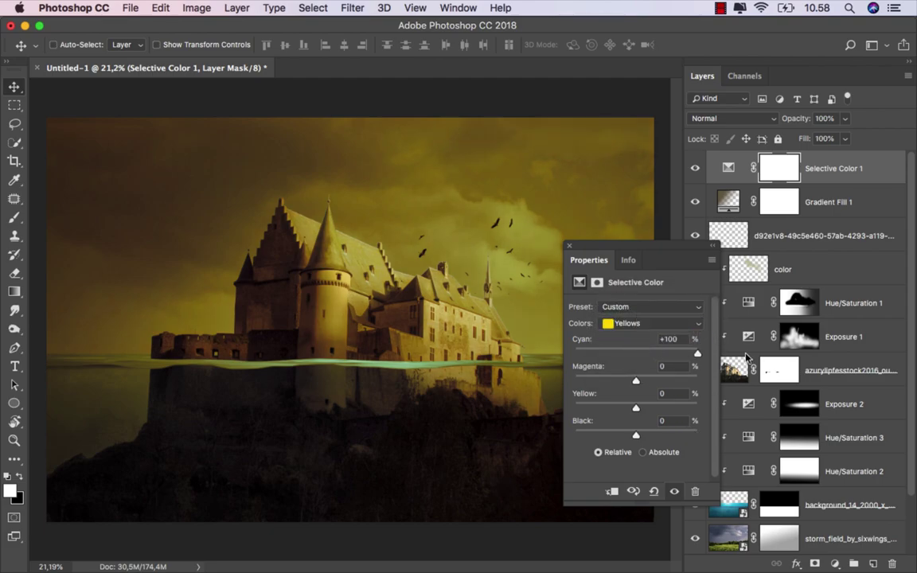
left_click_drag(650, 382, 680, 383)
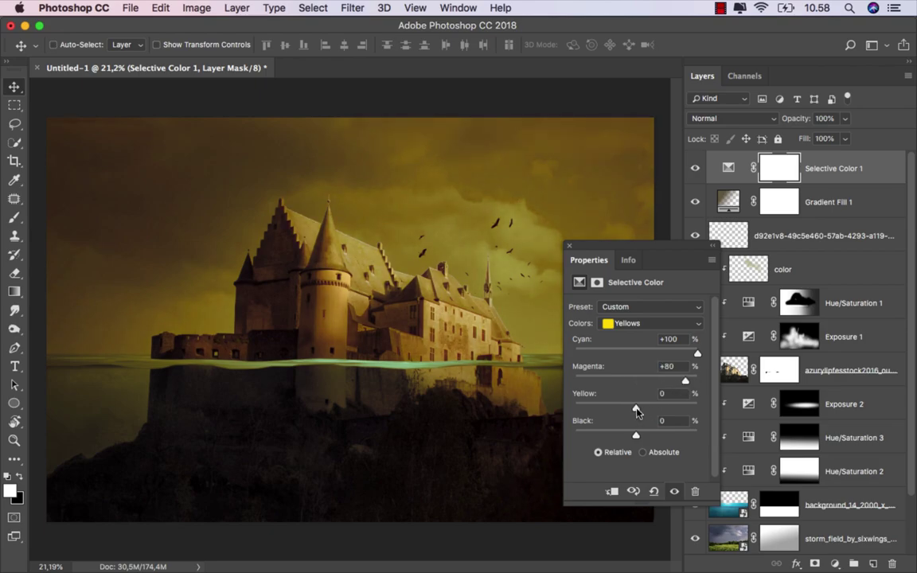
left_click_drag(636, 409, 482, 372)
left_click_drag(634, 436, 604, 435)
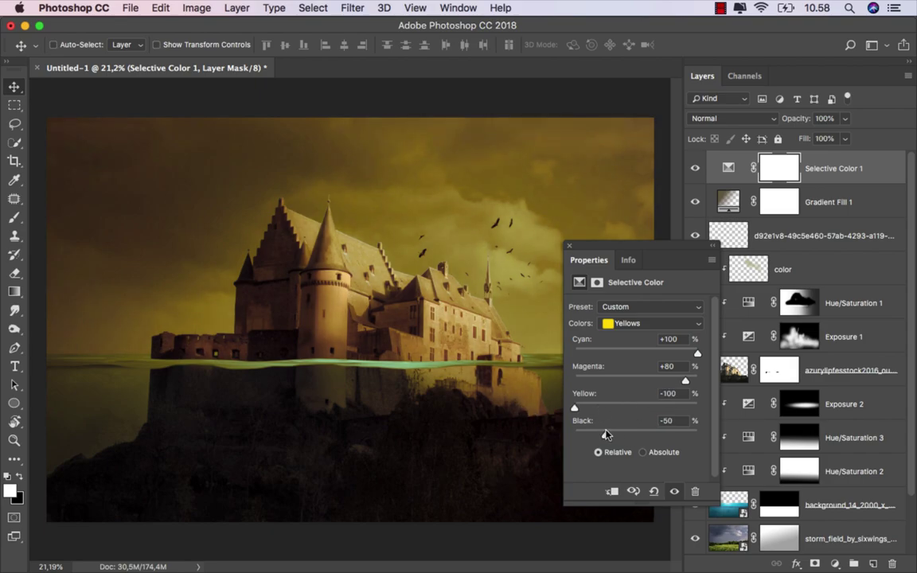
left_click(621, 325)
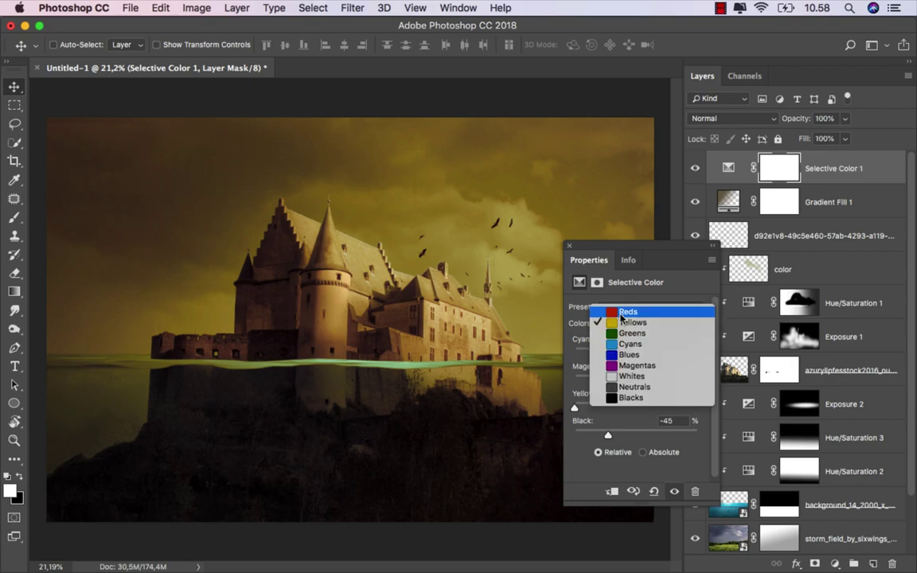
left_click(624, 313)
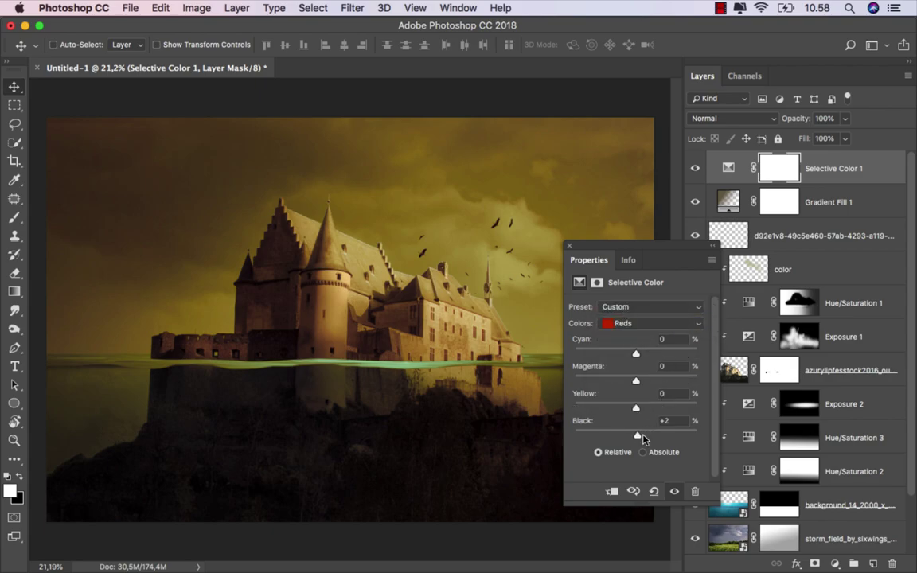
left_click_drag(642, 438, 740, 435)
Step: Close the Selective Color settings and compare the image with it off and on
left_click(571, 248)
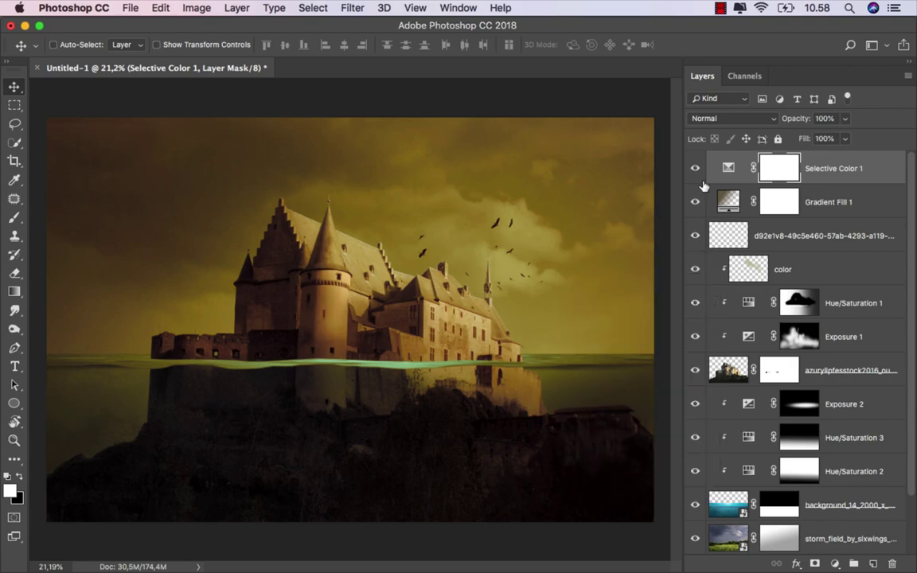
left_click(694, 167)
left_click(693, 168)
left_click(737, 175)
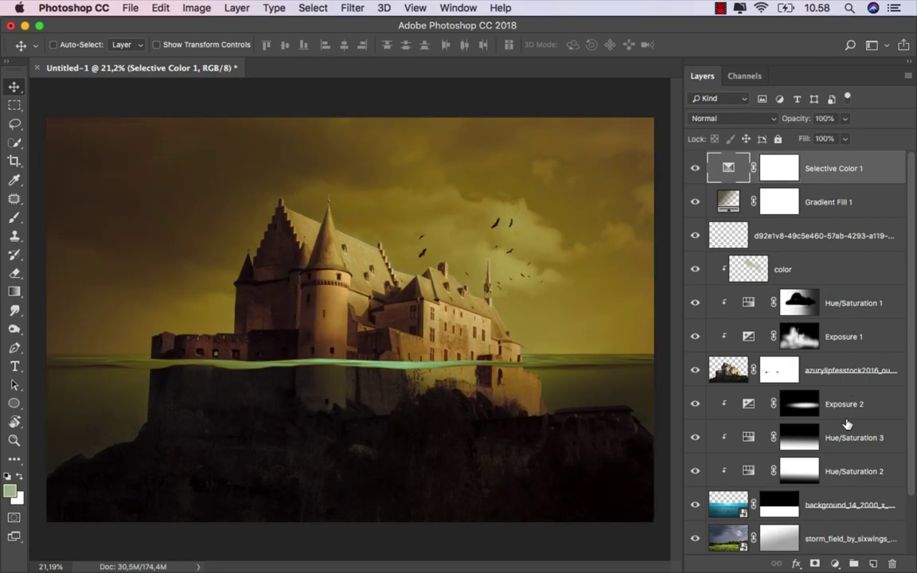
Step: Add a black-to-white Gradient Map blended as Linear Dodge (Add)
left_click(834, 563)
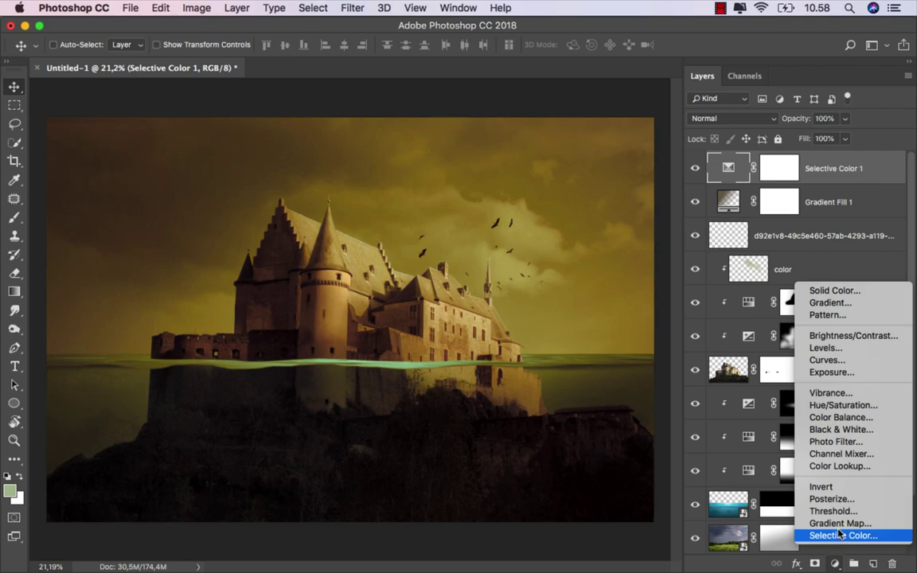
left_click(839, 524)
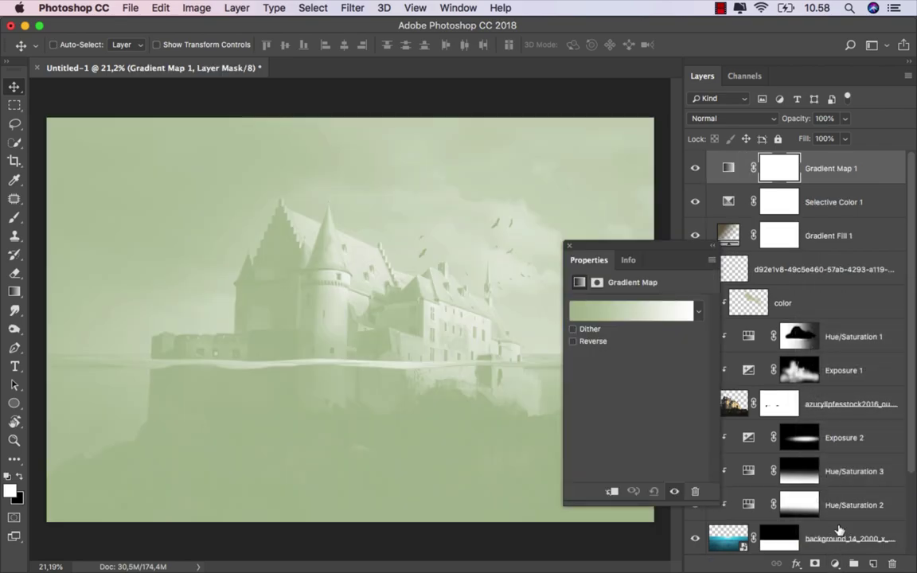
left_click(698, 311)
left_click(630, 342)
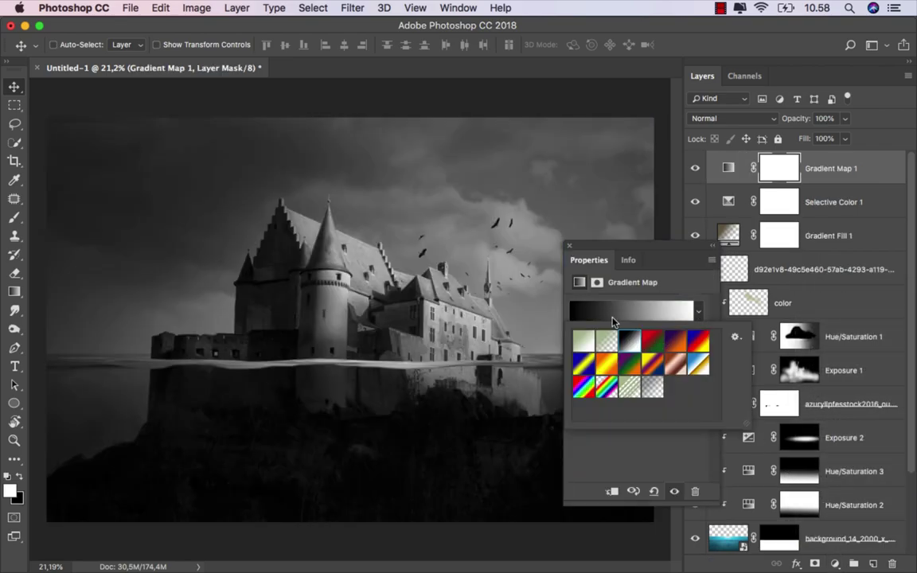
left_click(569, 247)
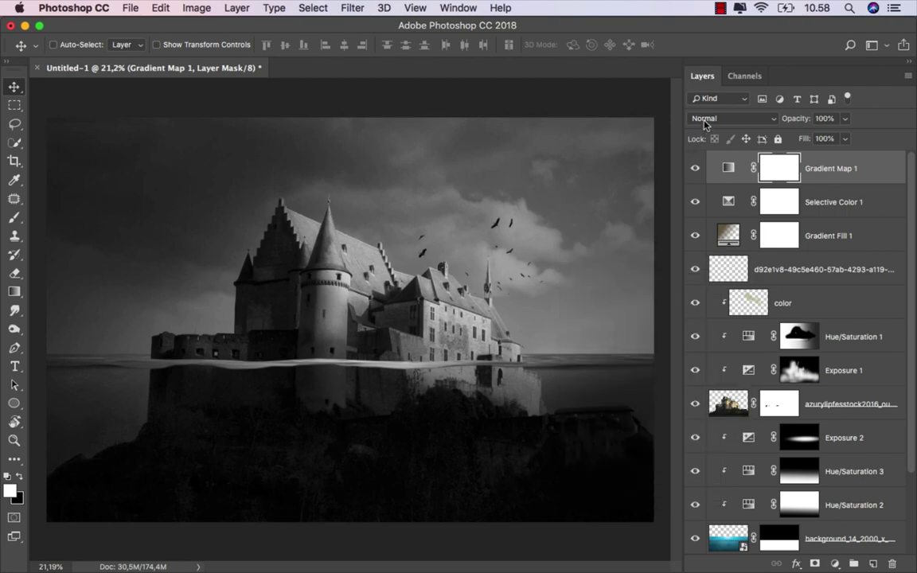
left_click(704, 119)
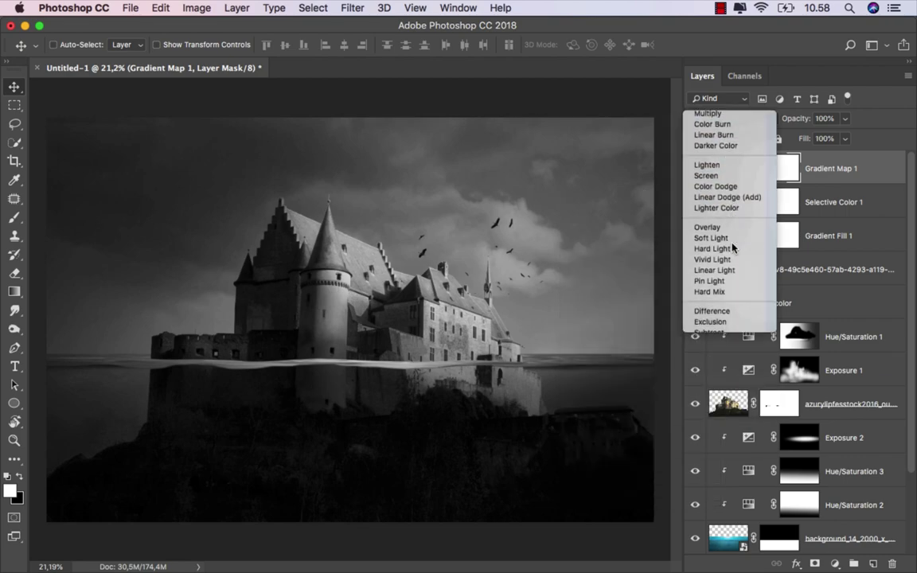
left_click(726, 196)
Step: Lower the Gradient Map fill to 34% and invert its mask to black
key("ctrl+2")
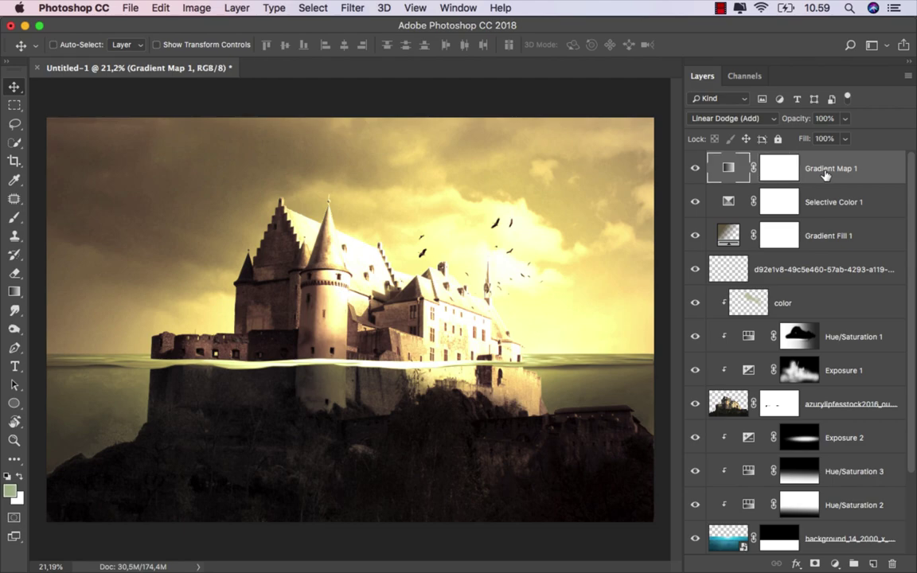
left_click(844, 139)
left_click_drag(844, 155, 801, 158)
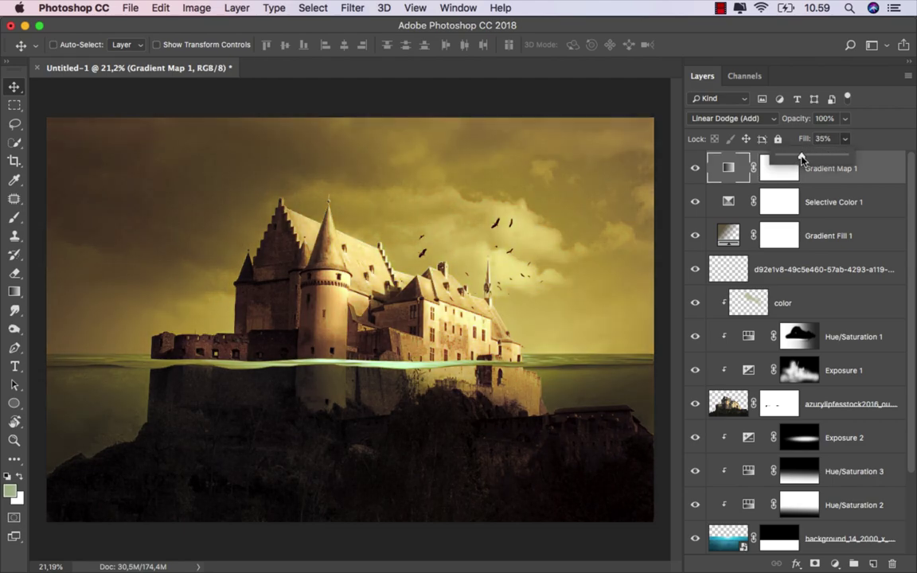
left_click(787, 170)
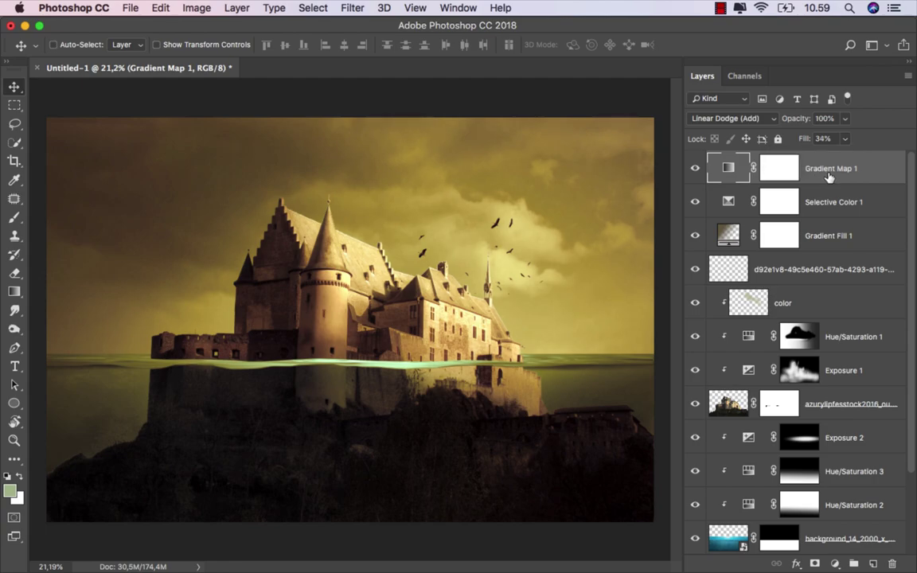
key("cmd+i")
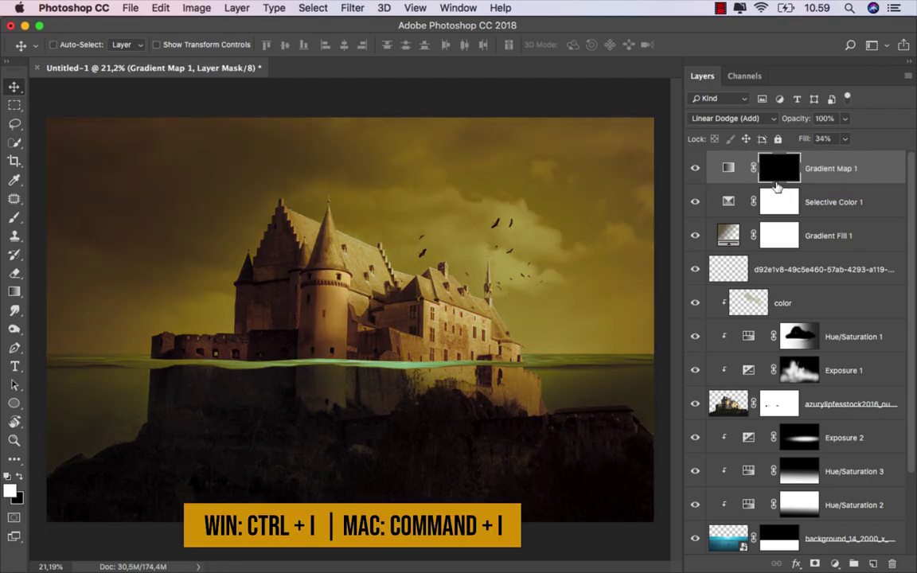
Step: Set up a soft round brush at 40% opacity
left_click(14, 217)
left_click(63, 196)
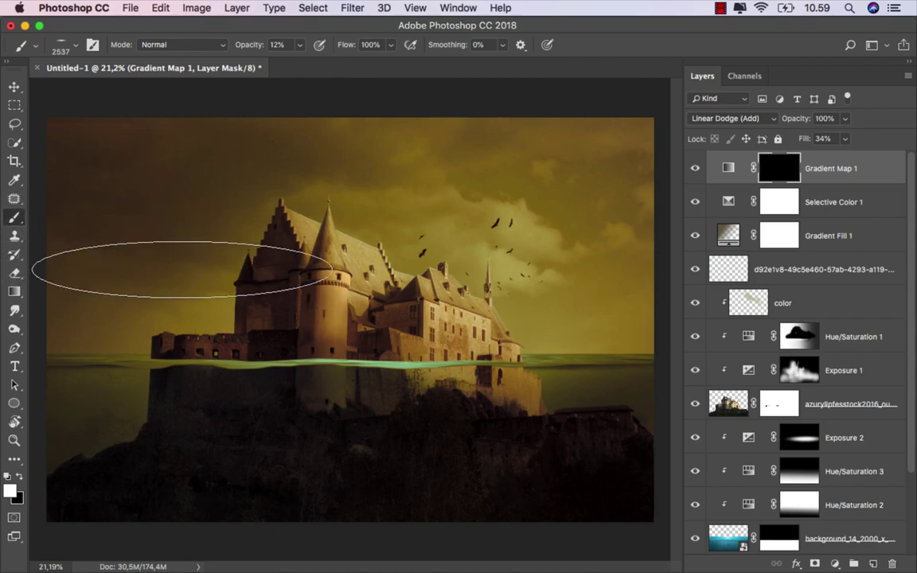
right_click(338, 248)
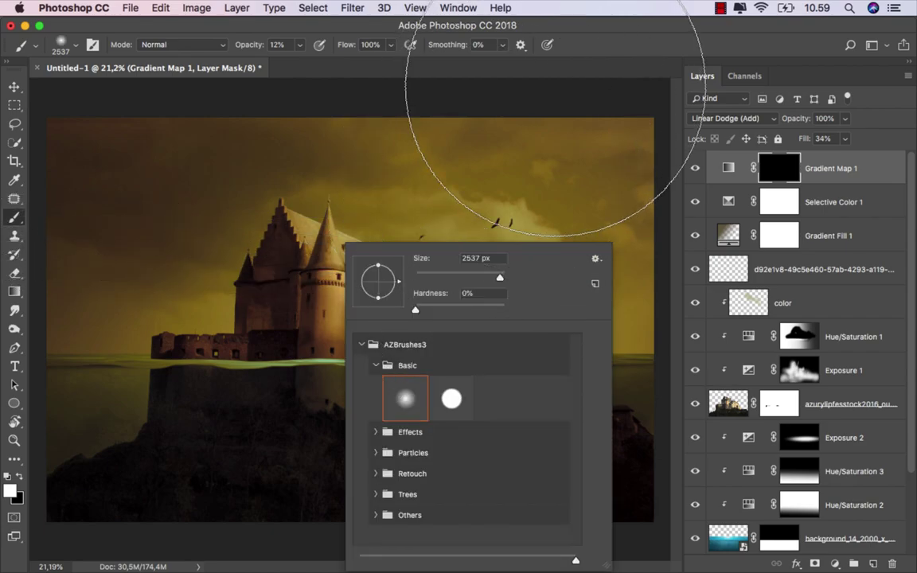
key("Return")
left_click(300, 45)
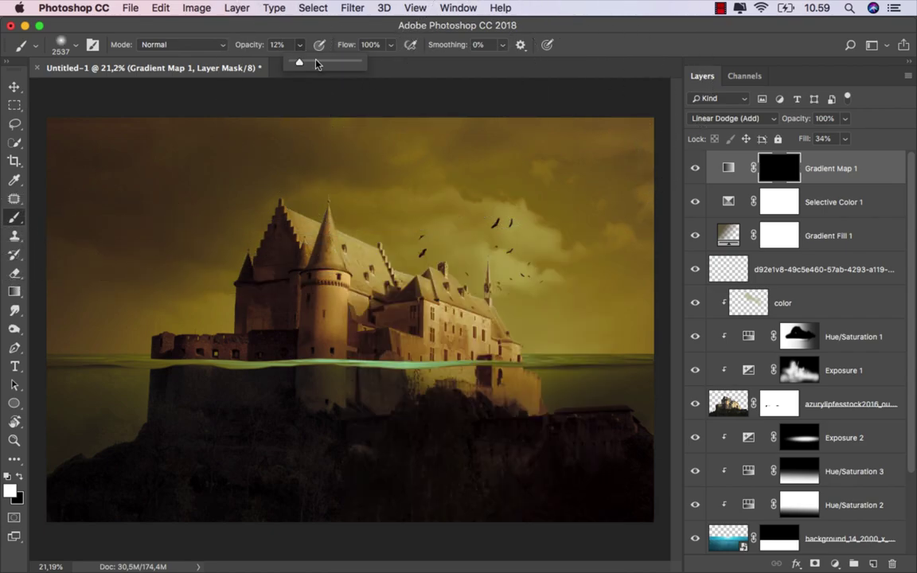
left_click(317, 63)
Step: Paint white on the Gradient Map mask over the castle, then compare with it toggled
left_click(415, 308)
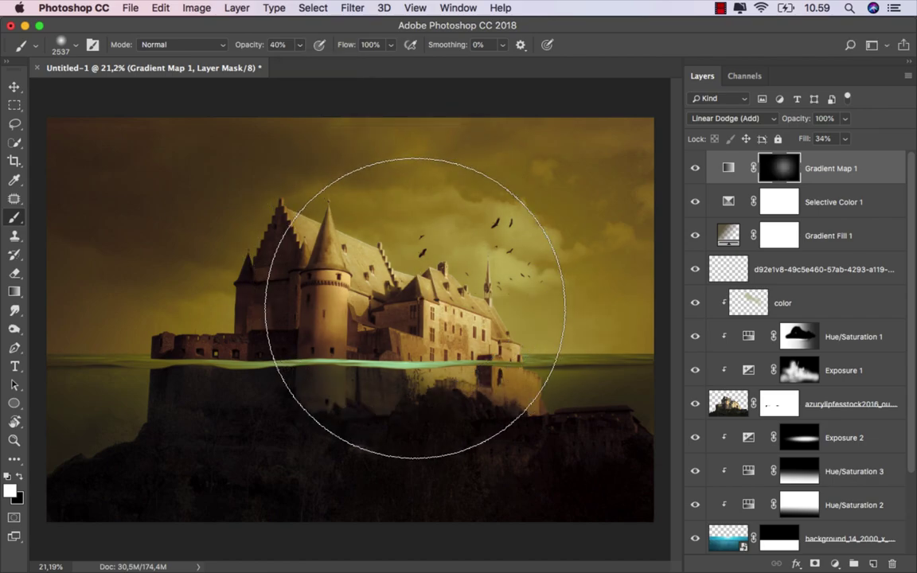
left_click(378, 270)
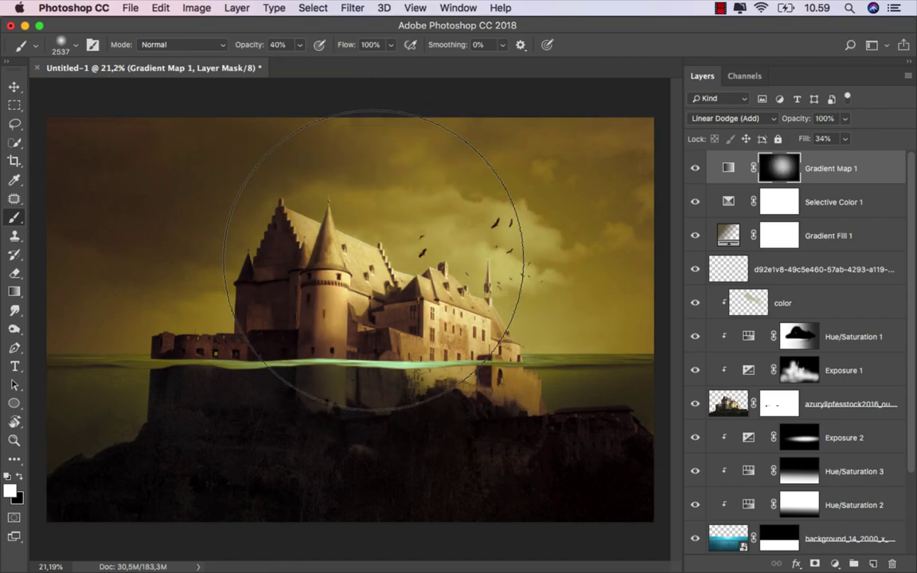
left_click_drag(374, 261, 382, 353)
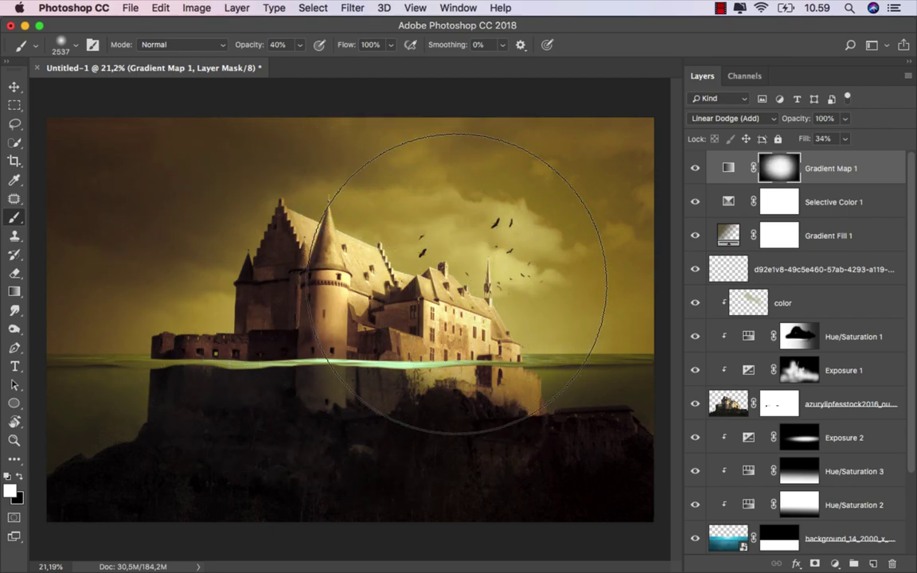
scroll(350, 324, "down", 2)
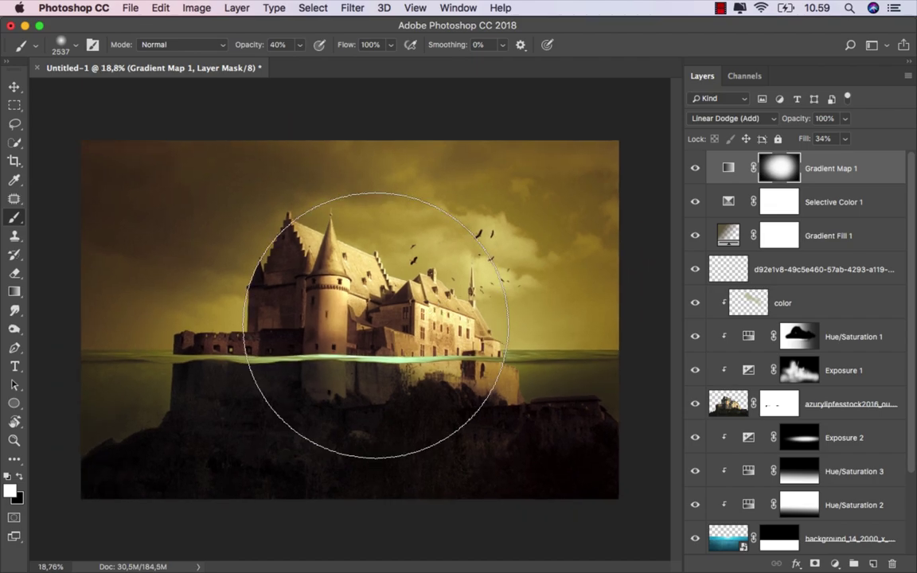
left_click(14, 86)
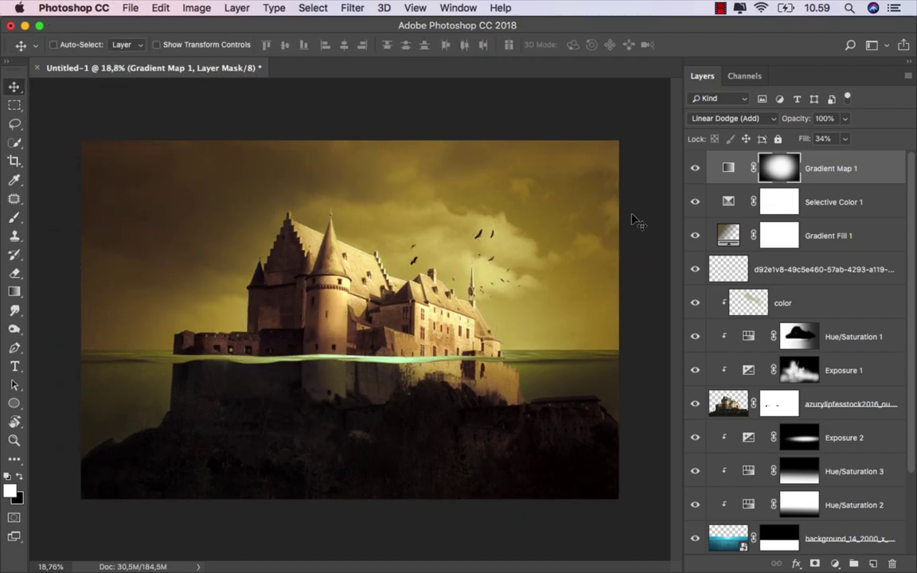
left_click(692, 171)
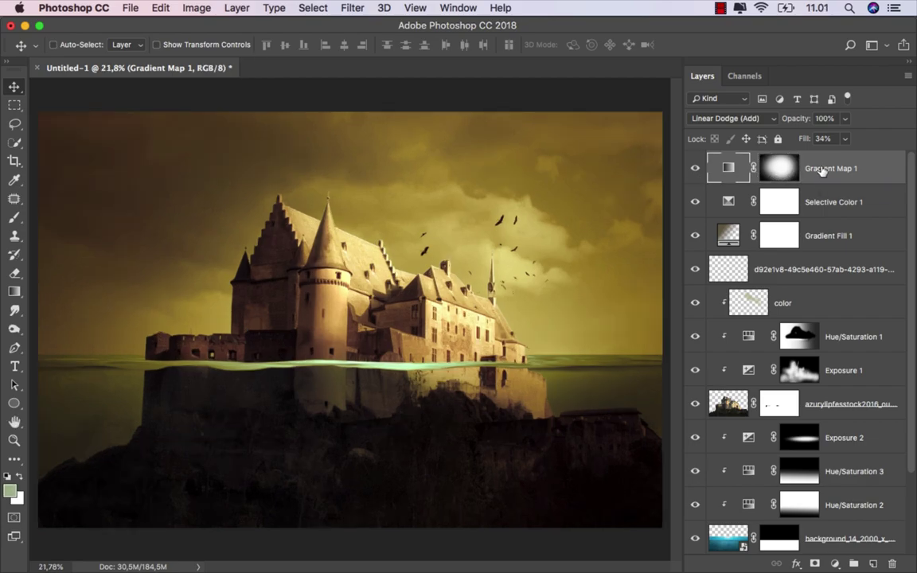
Step: On the castle layer's mask, lasso the lower castle and rock below the waterline
left_click(833, 404)
left_click(695, 403)
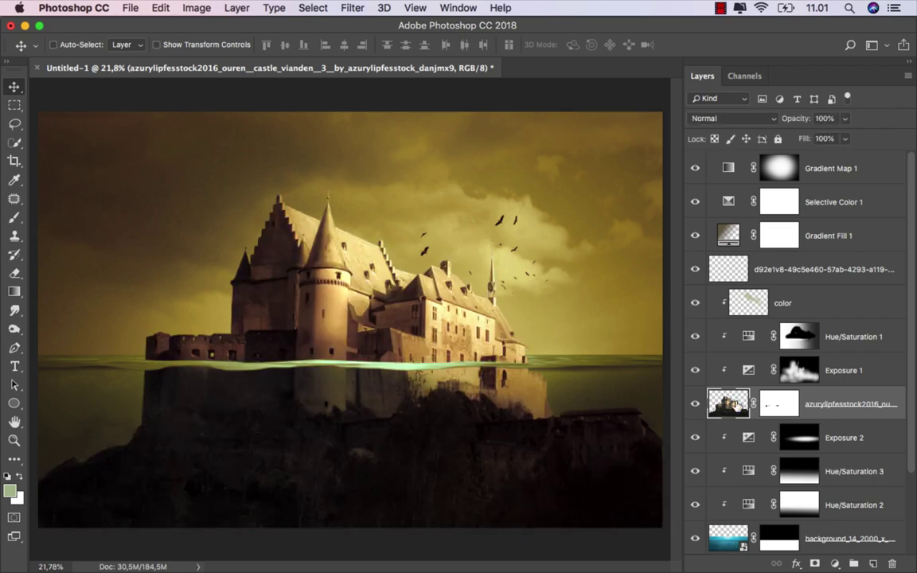
left_click(778, 403)
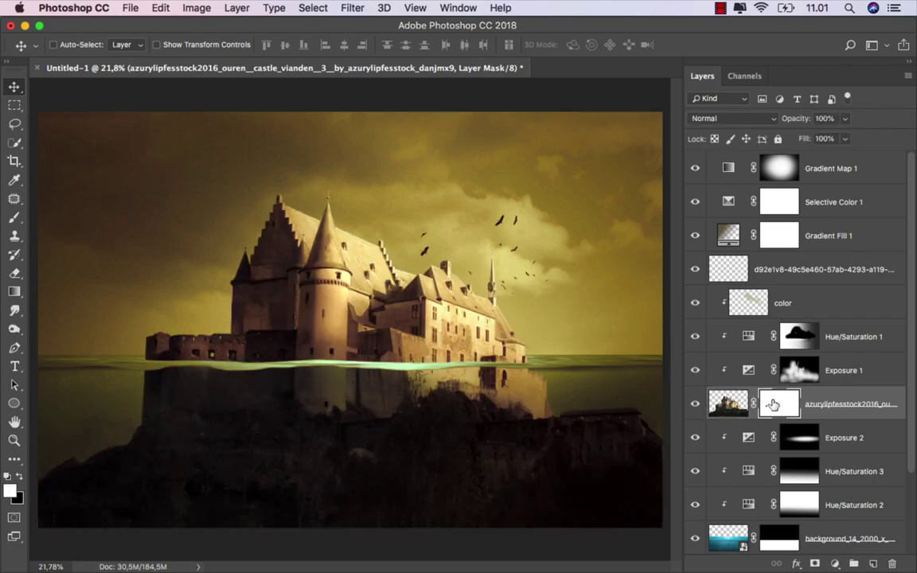
right_click(16, 125)
left_click(64, 115)
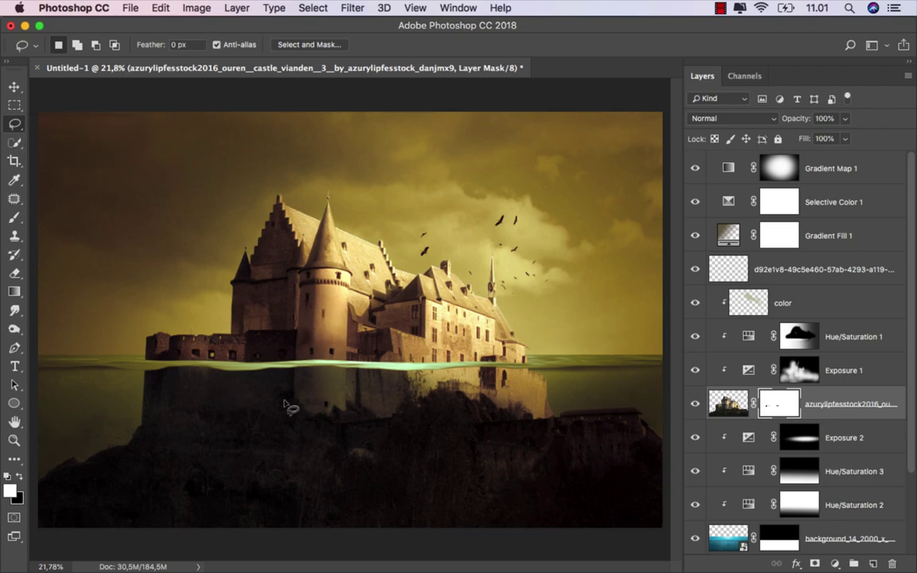
scroll(396, 409, "up", 1)
scroll(396, 410, "up", 1)
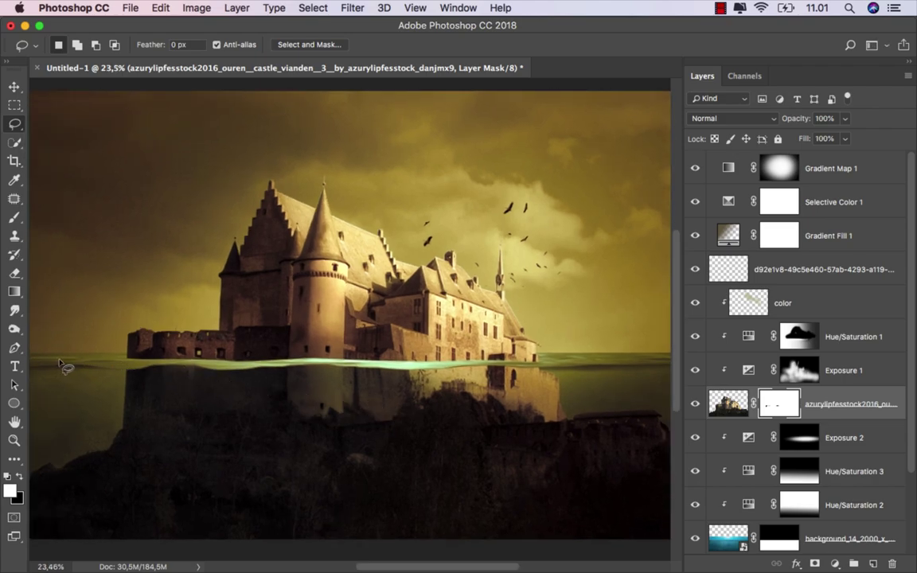
mouse_move(61, 362)
left_mouse_down()
mouse_move(573, 368)
mouse_move(647, 393)
mouse_move(641, 460)
mouse_move(337, 509)
mouse_move(129, 497)
mouse_move(67, 422)
mouse_move(62, 365)
left_mouse_up()
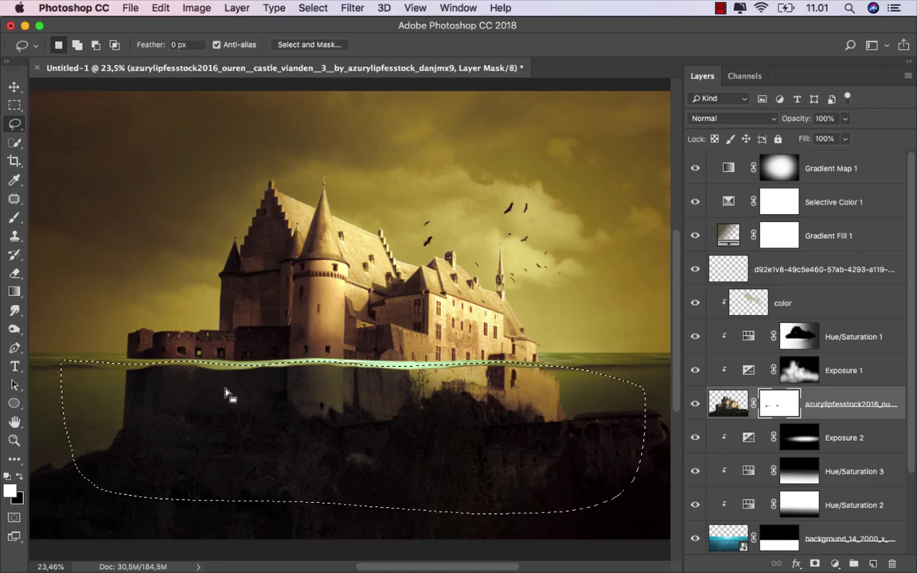
Step: Brush black on the castle mask at 14%, then 8%, fading the waterline and reflection
right_click(14, 217)
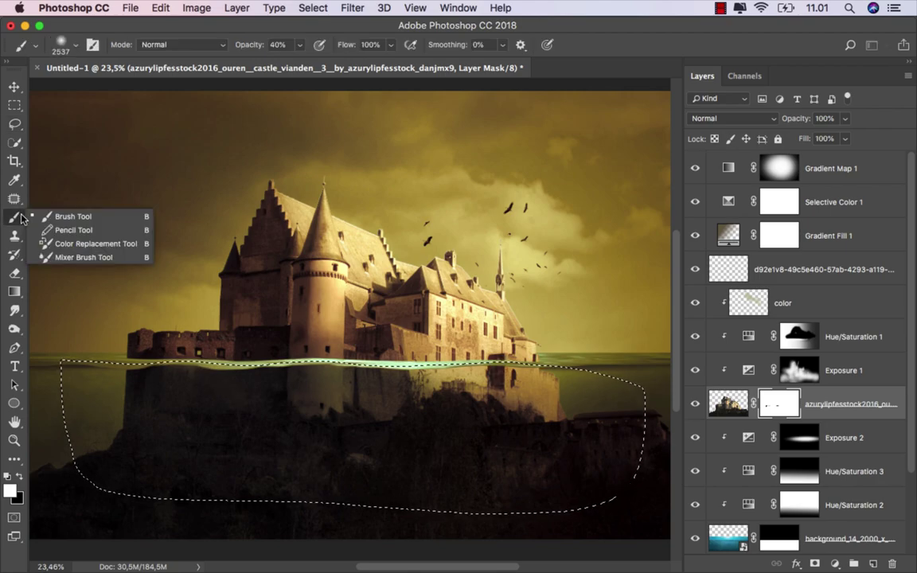
left_click(72, 214)
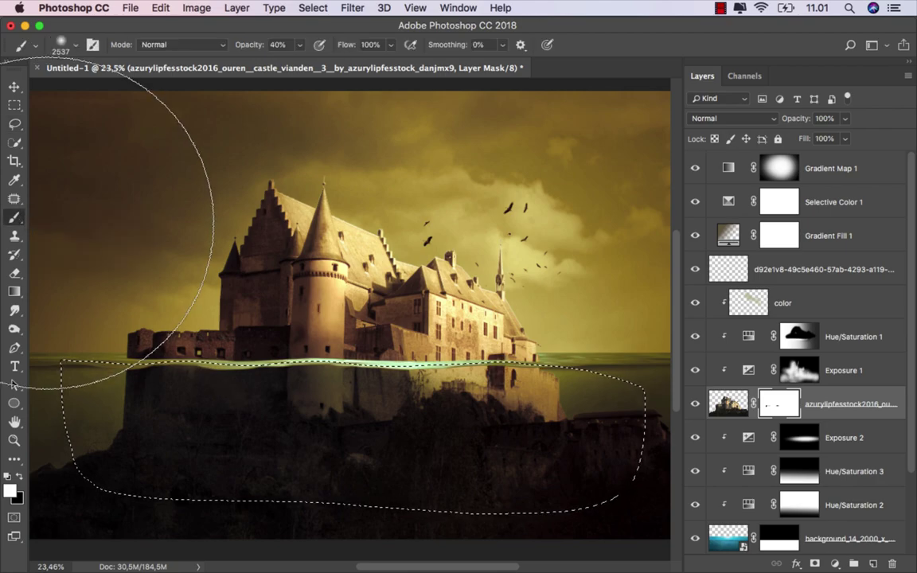
left_click(299, 45)
left_click_drag(285, 63, 281, 65)
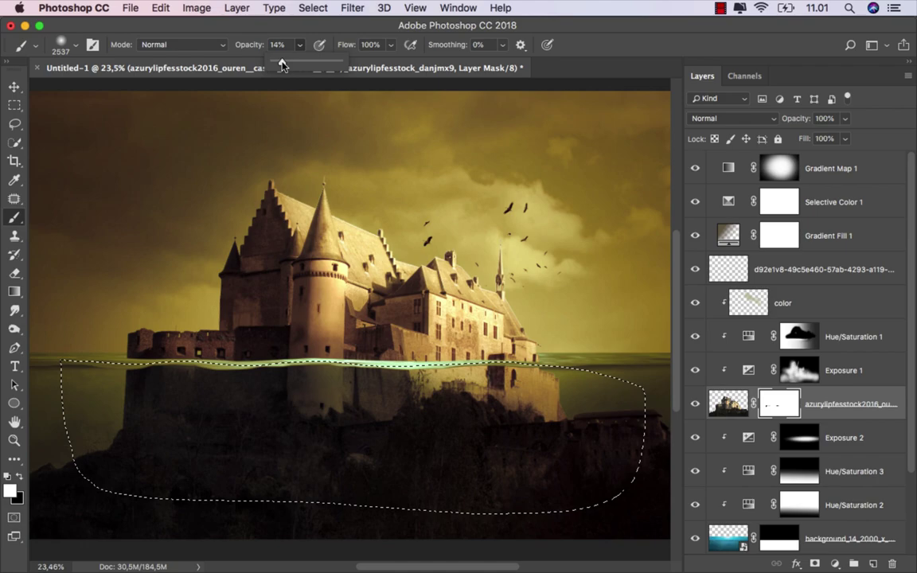
left_click(22, 475)
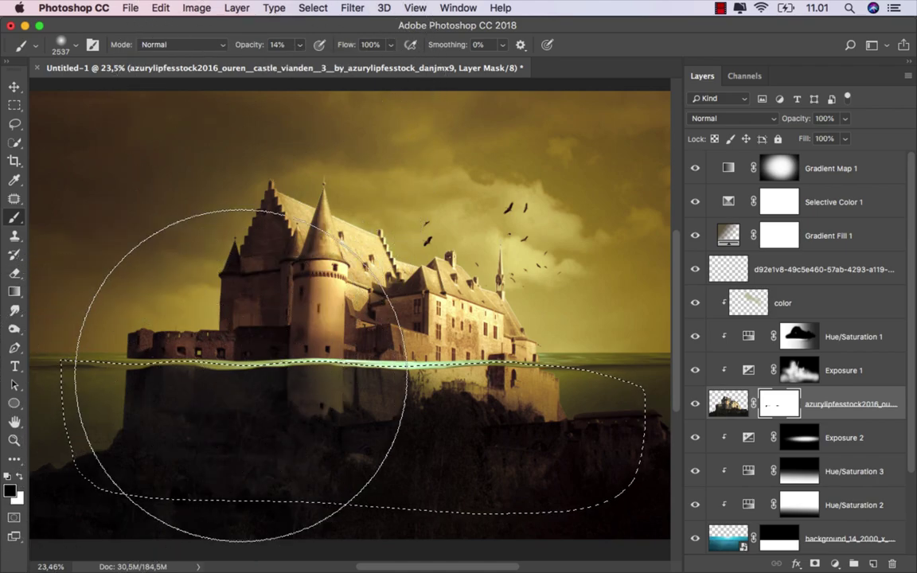
key("bracketleft")
key("bracketleft")
key("bracketleft")
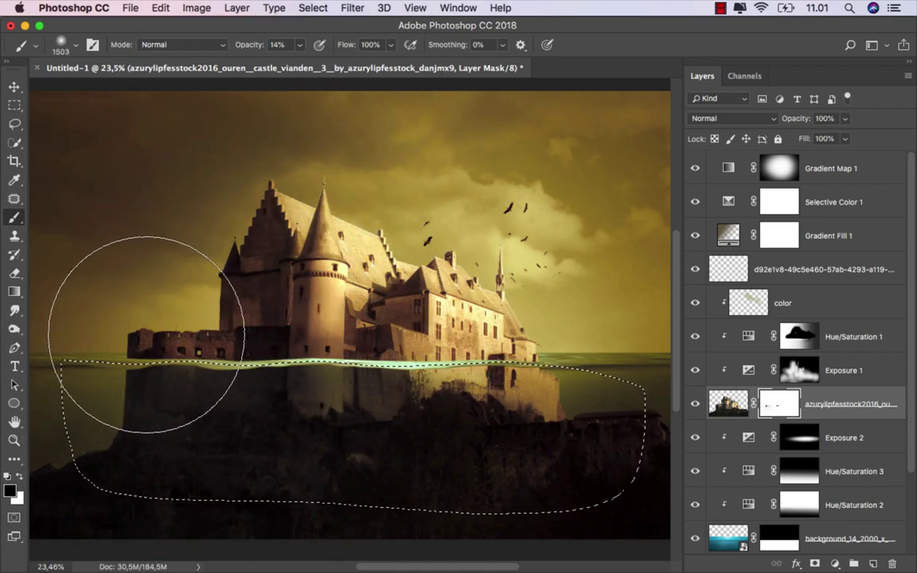
mouse_move(111, 340)
left_mouse_down()
mouse_move(308, 327)
mouse_move(484, 332)
mouse_move(478, 364)
left_mouse_up()
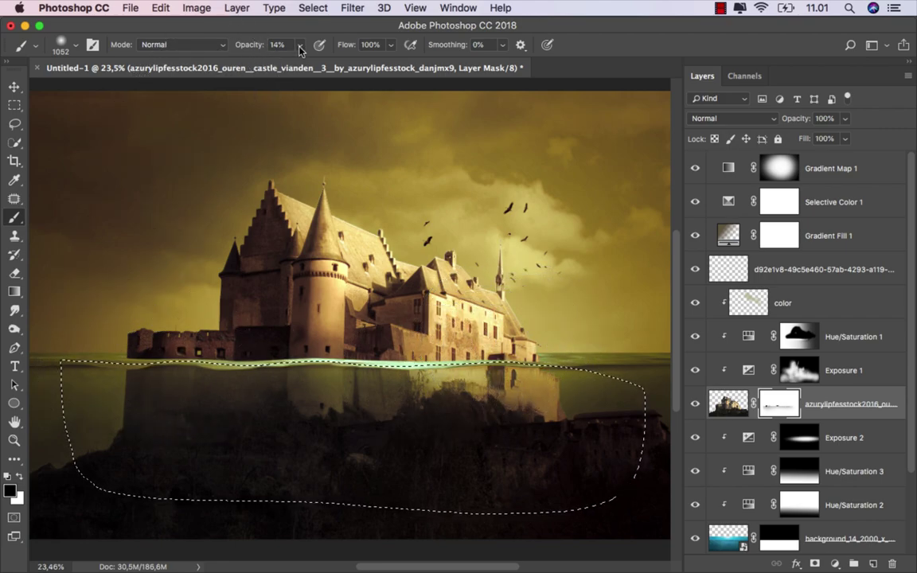
left_click_drag(301, 50, 263, 51)
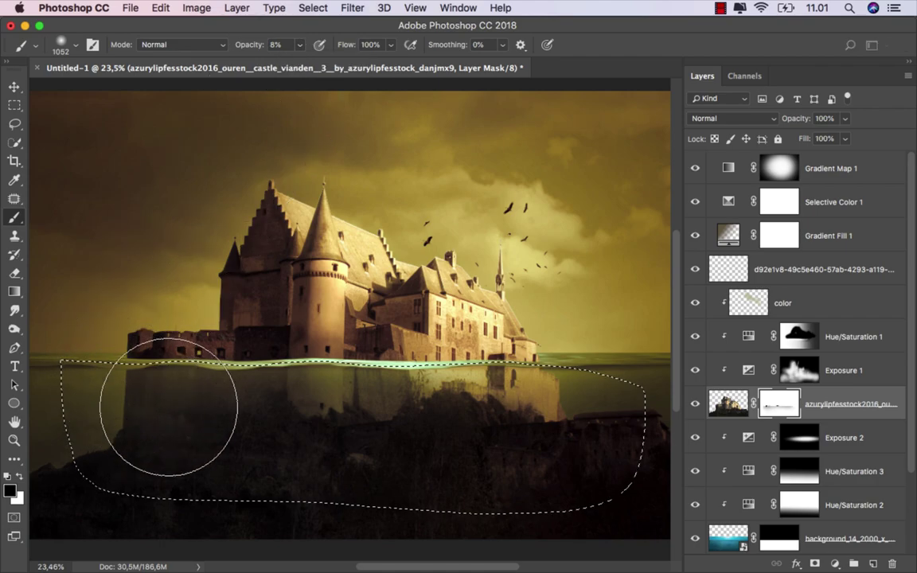
left_click_drag(167, 407, 543, 380)
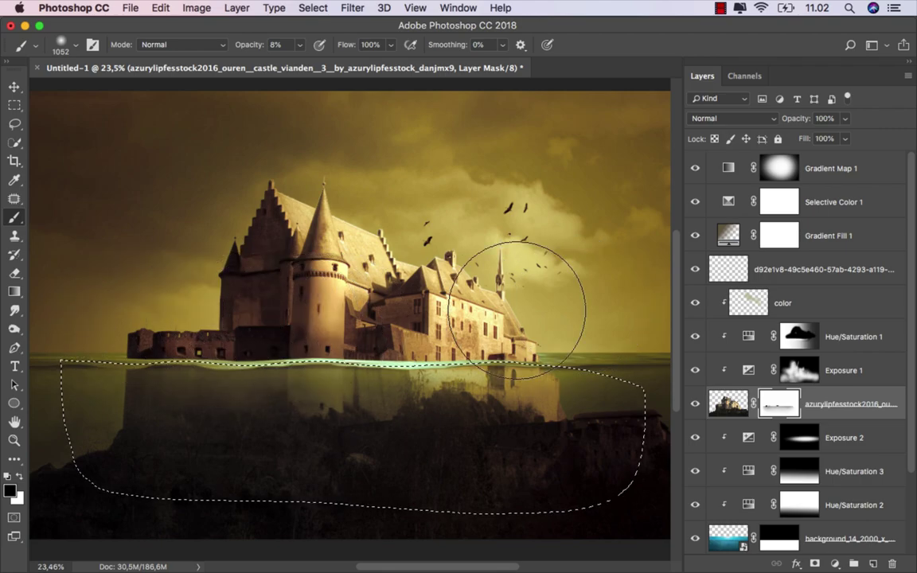
scroll(382, 318, "down", 2)
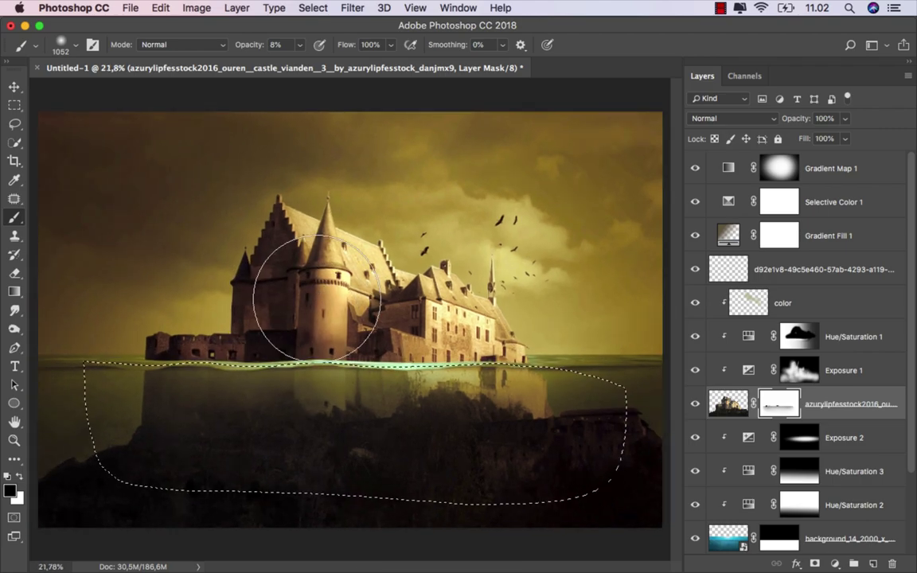
Step: Deselect the lasso selection and switch back to the Move tool
left_click(309, 8)
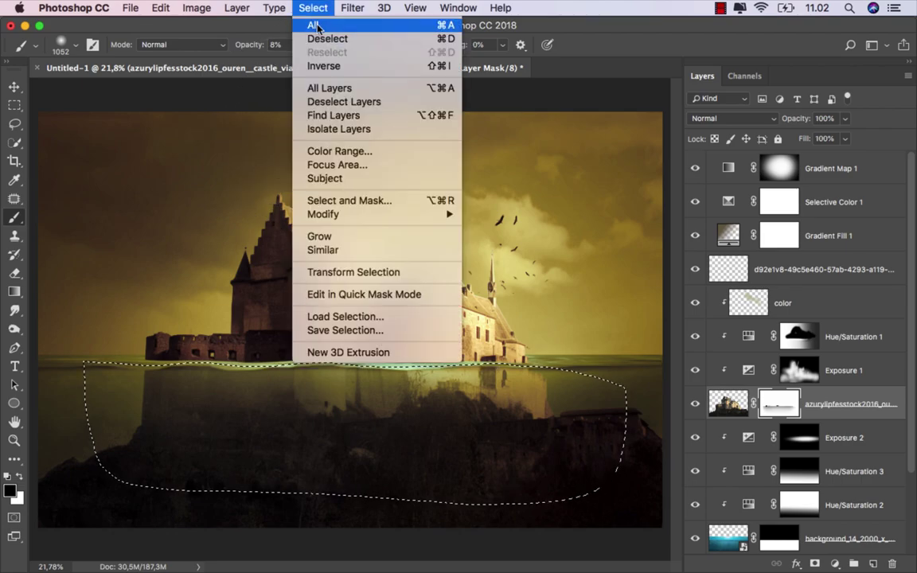
left_click(325, 38)
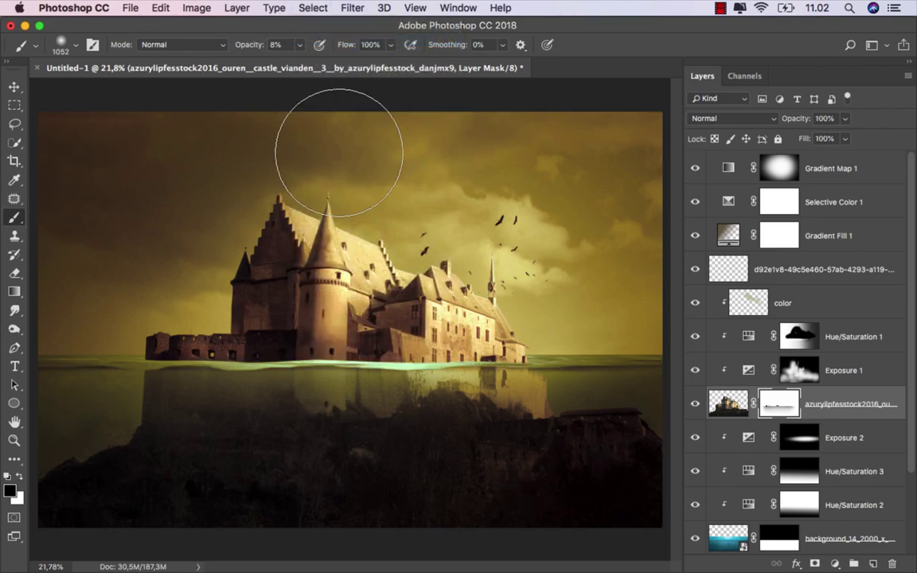
left_click(14, 87)
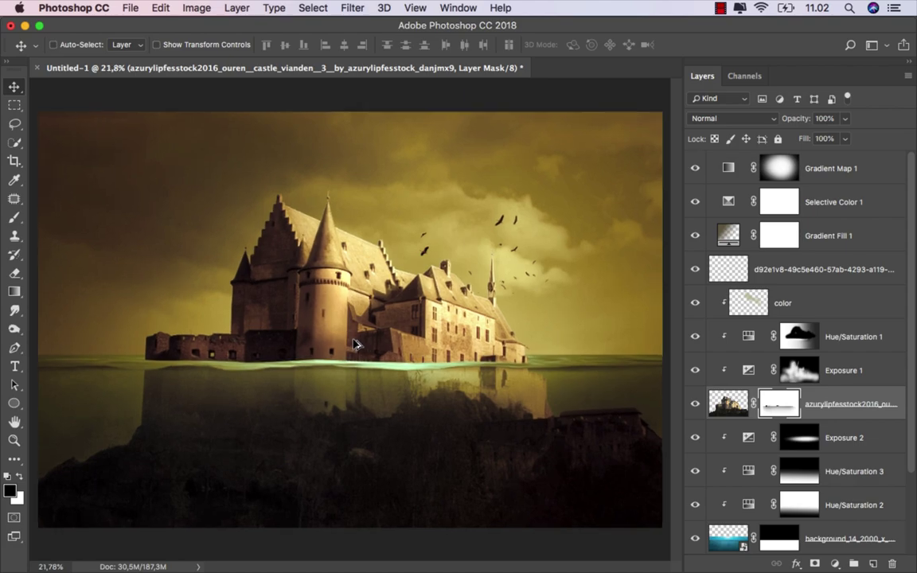
scroll(355, 343, "up", 1)
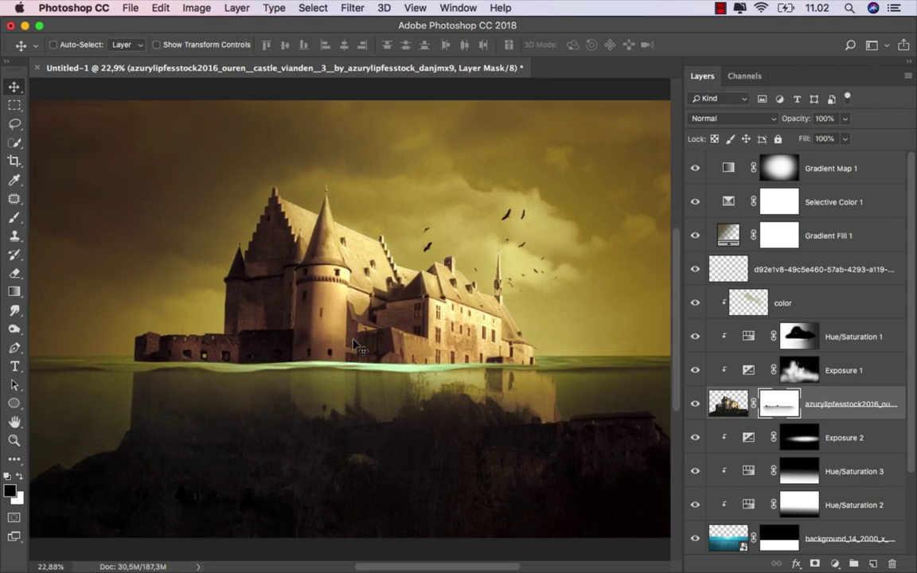
Step: Compare with Exposure 2 toggled, then make Gradient Map 1 the working layer
left_click(695, 438)
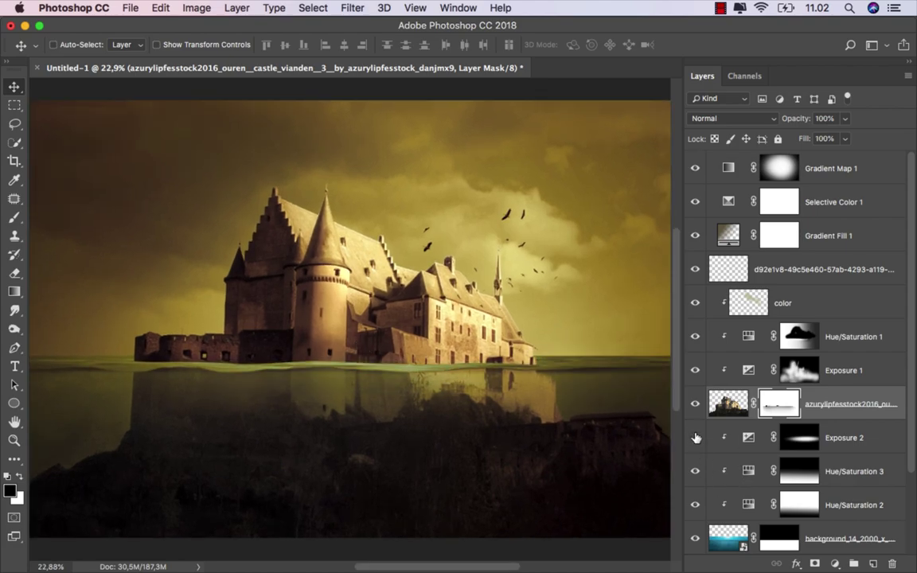
left_click(696, 438)
left_click(728, 403)
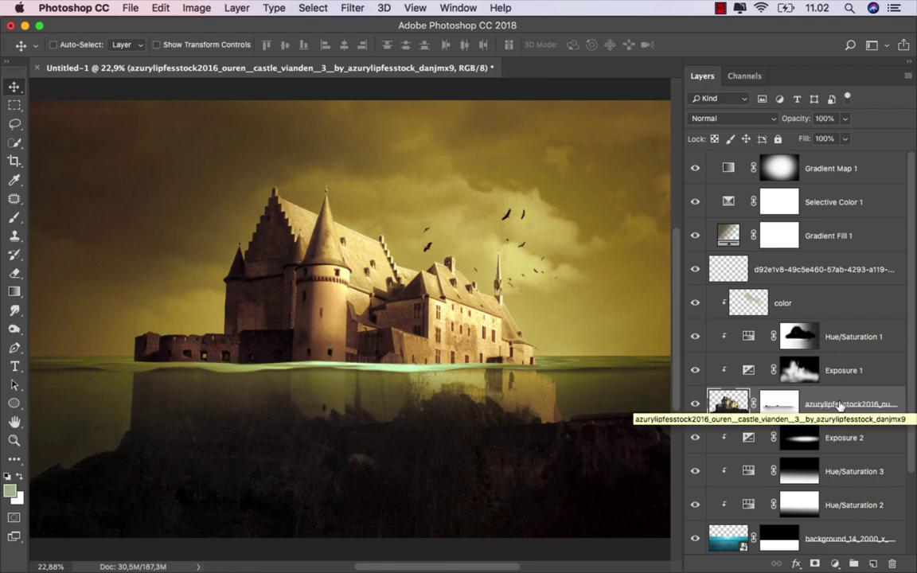
left_click(850, 181)
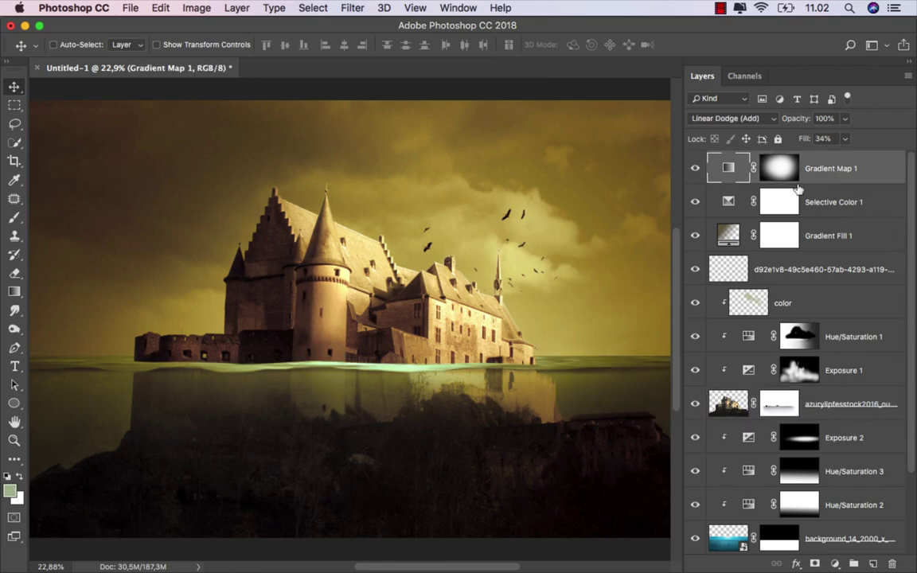
left_click(129, 7)
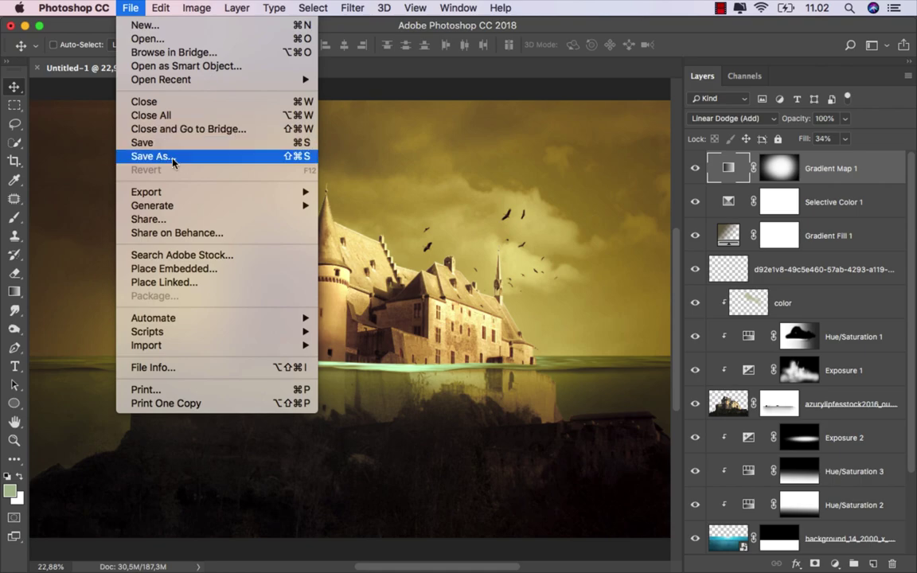
Step: Save the composite as the JPEG file ok.jpg
left_click(164, 148)
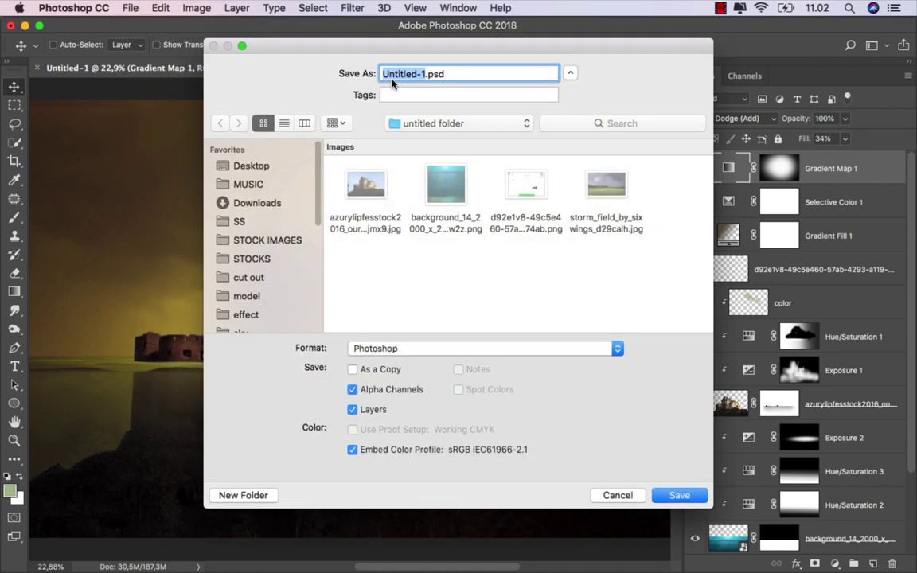
type("ok")
left_click(478, 347)
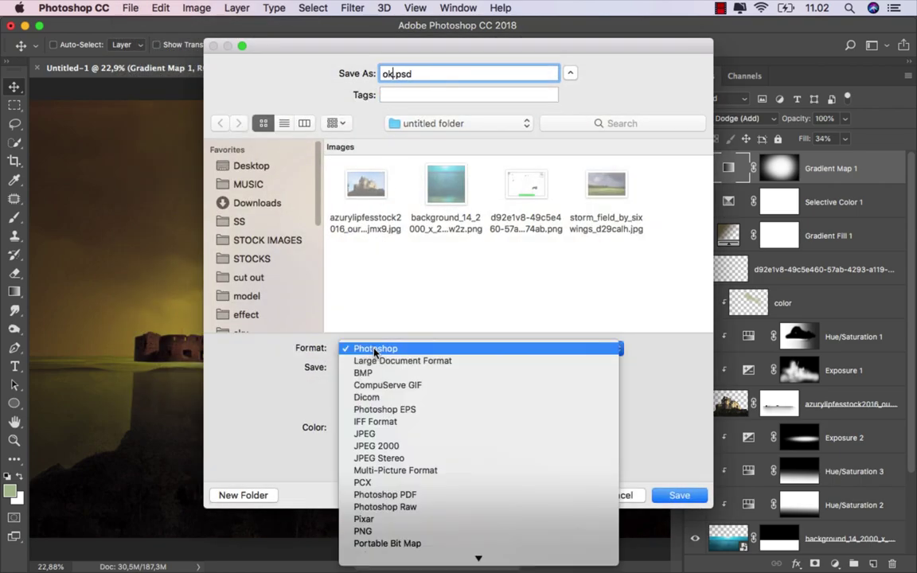
left_click(374, 434)
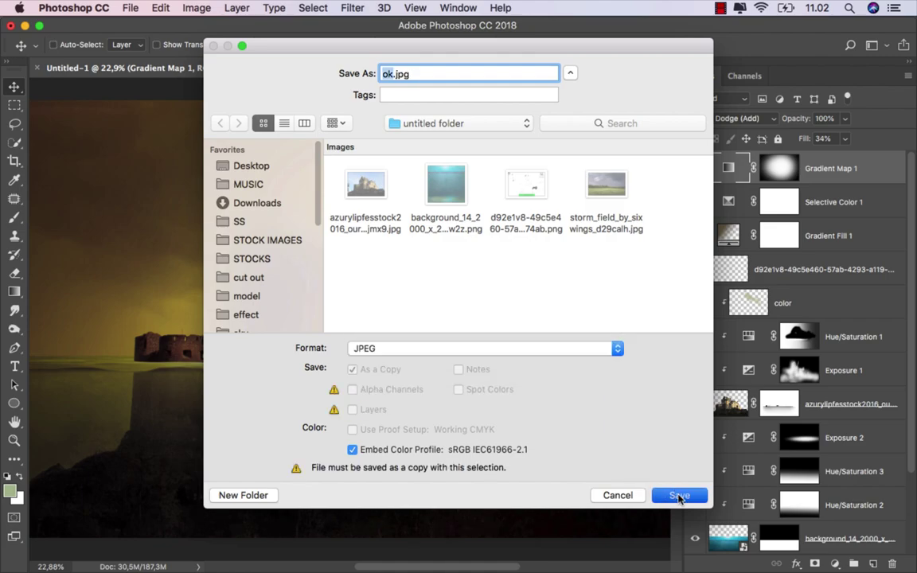
left_click(678, 495)
left_click(529, 226)
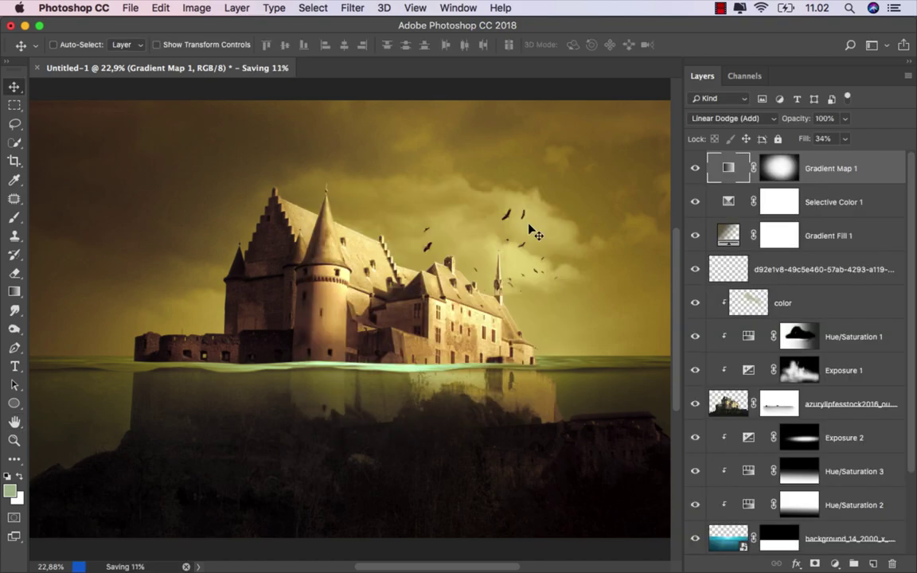
Step: Preview ok.jpg with Quick Look in its Finder folder
mouse_move(446, 571)
left_click(327, 535)
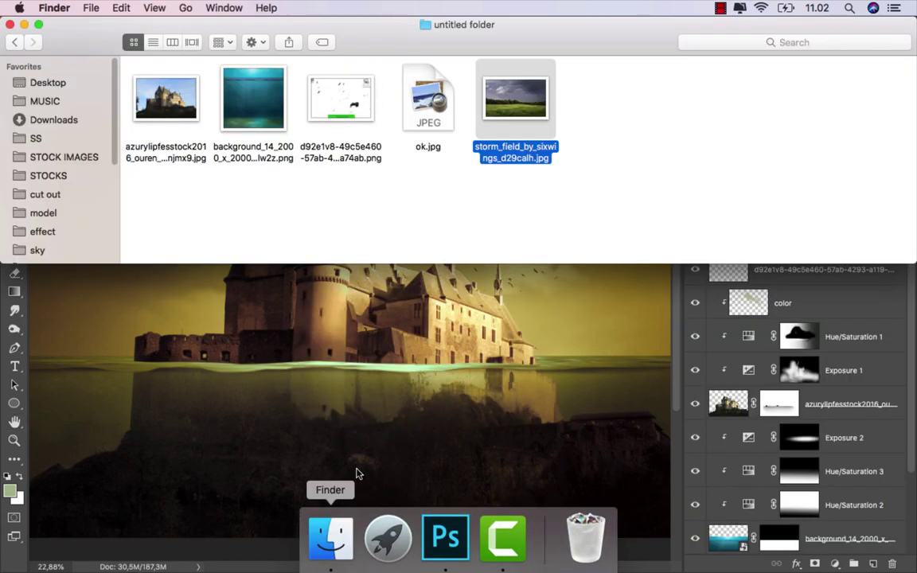
left_click(448, 115)
key("space")
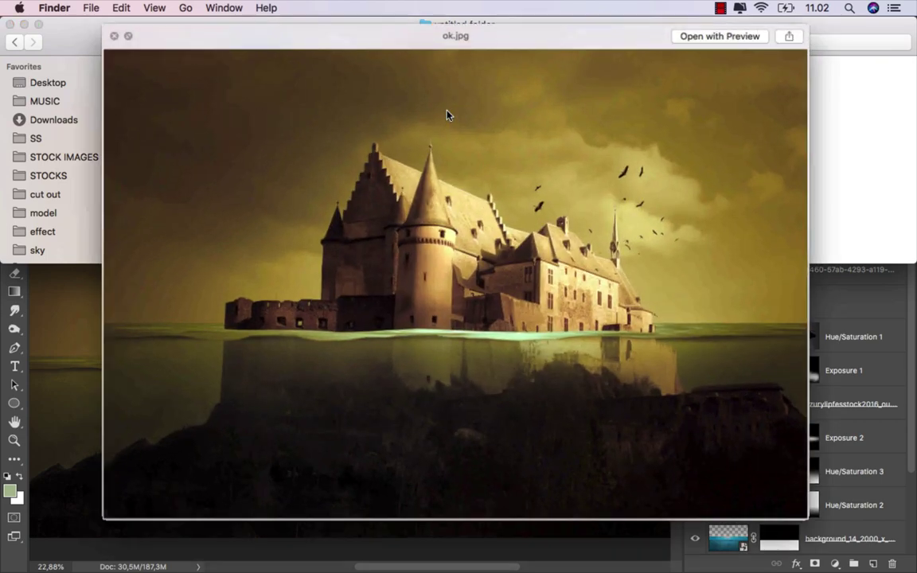